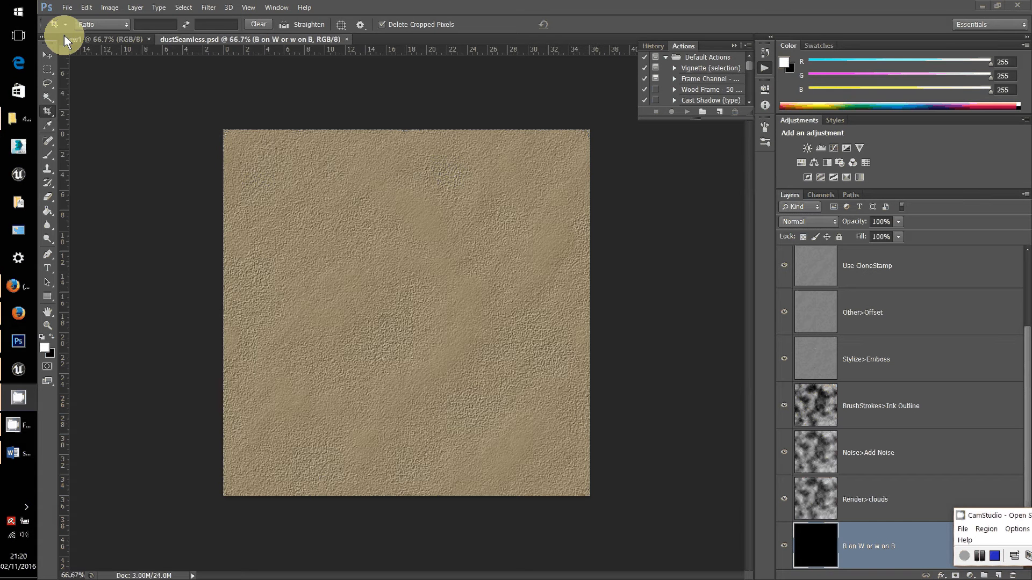
Create a new 1024 by 1024 pixel document named dustySand1 at 72 pixels/inch, RGB 8 bit, filled with the background color
{"action": "left_click", "coordinate": [66, 7]}
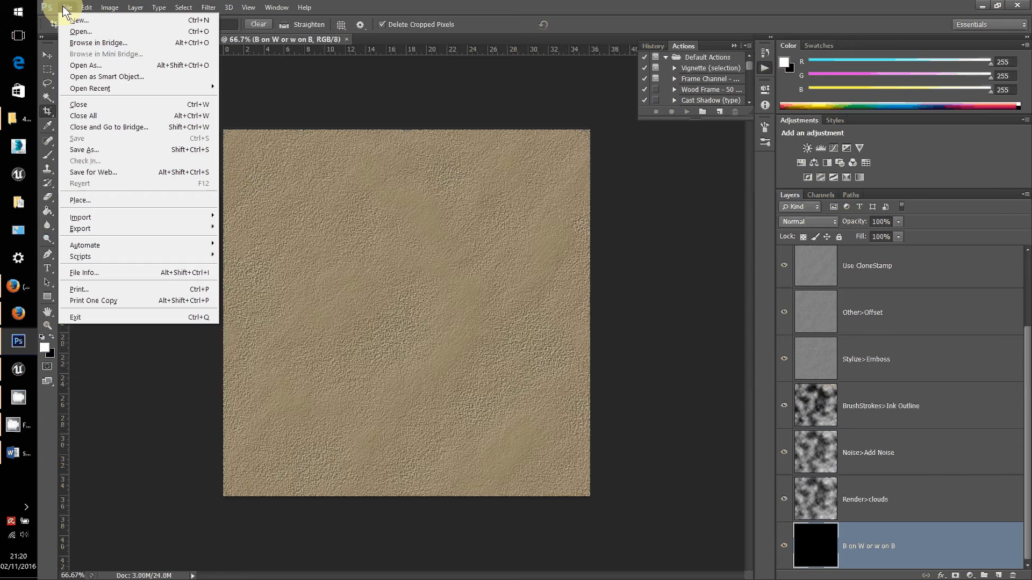
{"action": "left_click", "coordinate": [75, 21]}
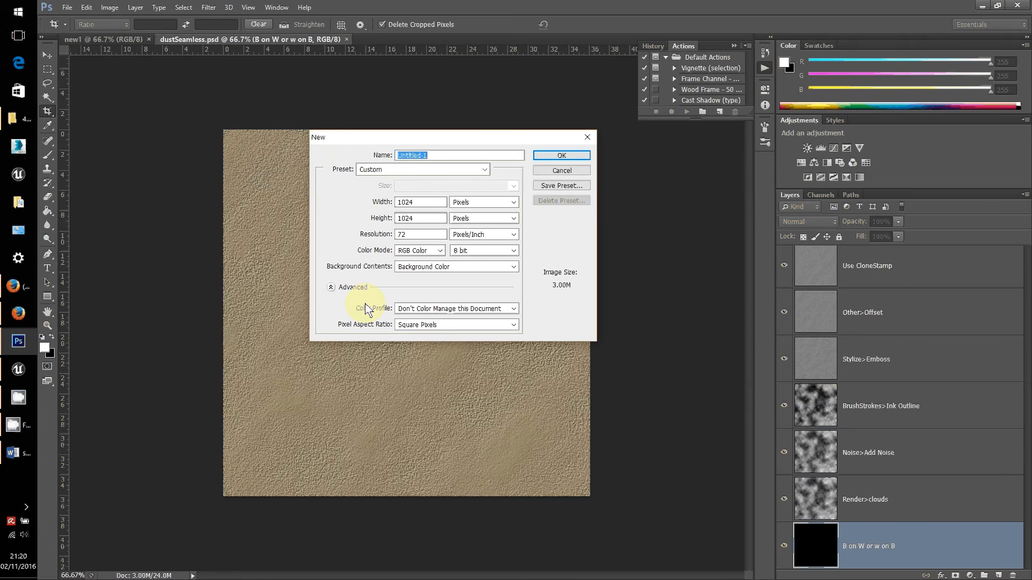
{"action": "left_click", "coordinate": [420, 209]}
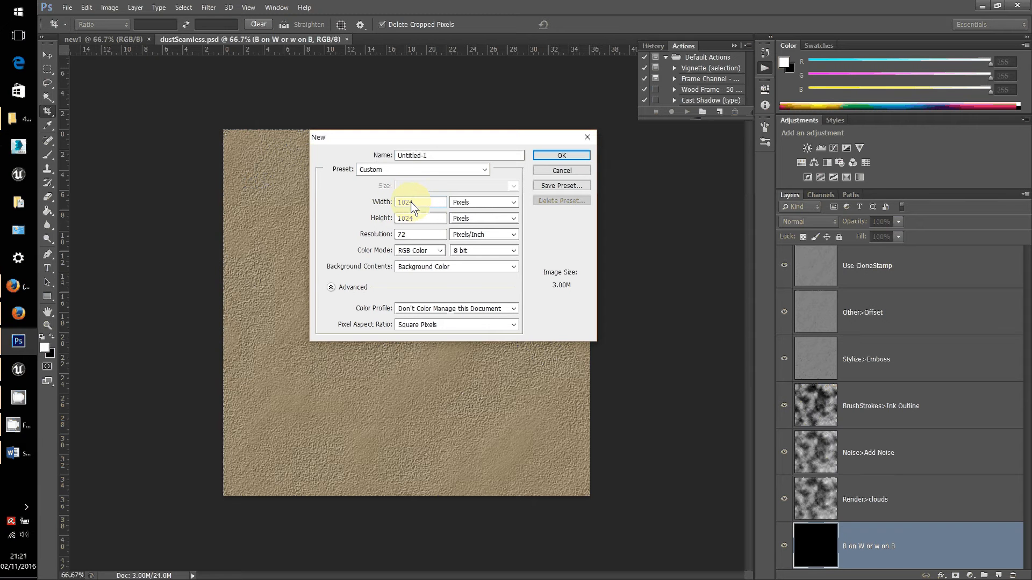
{"action": "left_click", "coordinate": [419, 207]}
{"action": "left_click", "coordinate": [418, 222]}
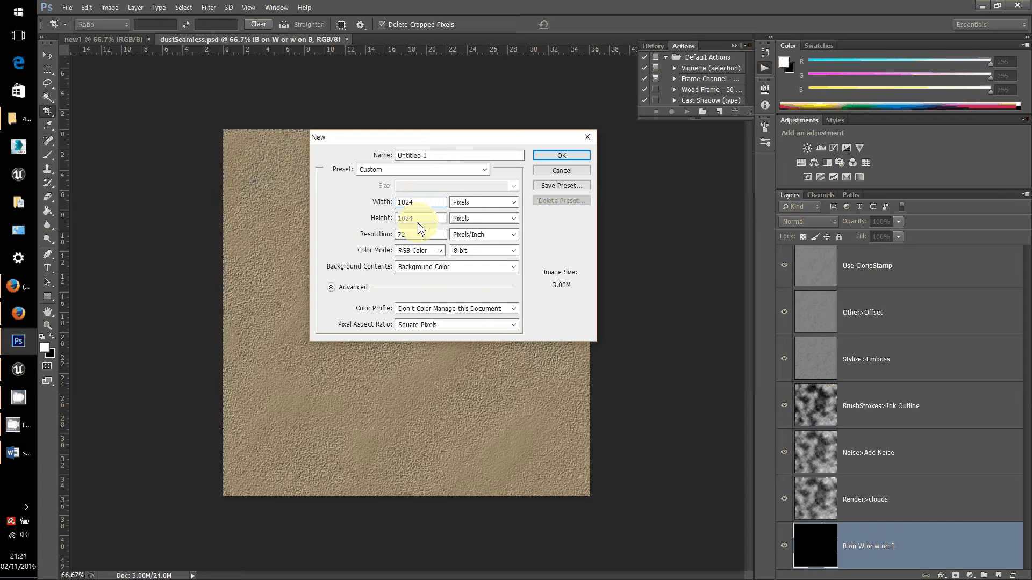
{"action": "left_click", "coordinate": [417, 223]}
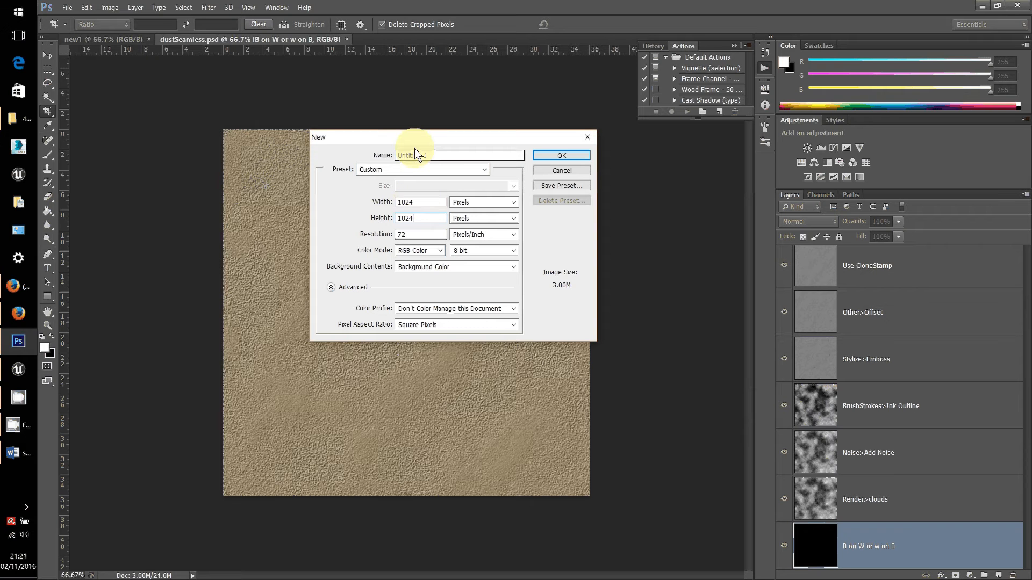
{"action": "left_click_drag", "start_coordinate": [441, 157], "coordinate": [383, 163]}
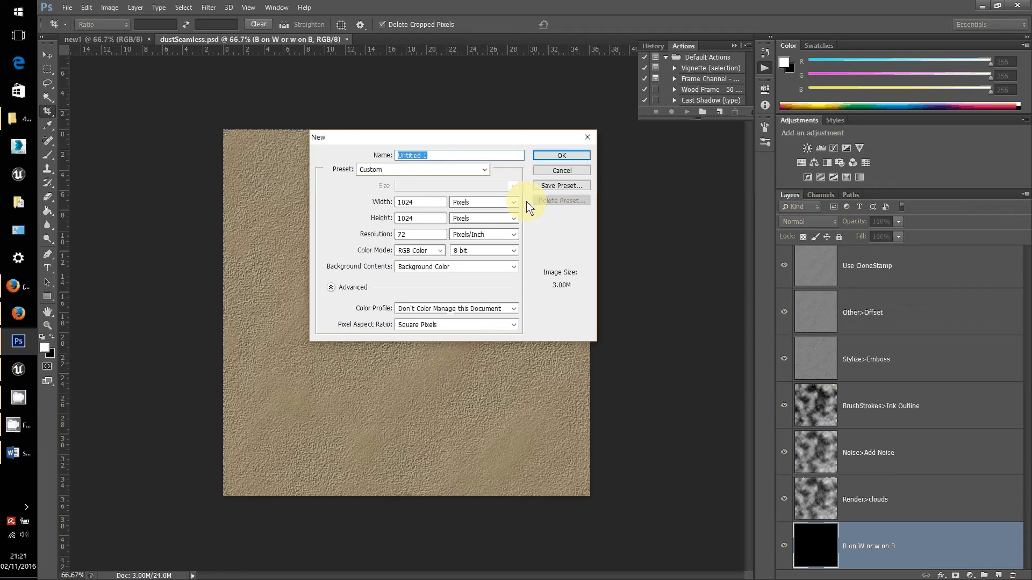
{"action": "type", "text": "dustySand"}
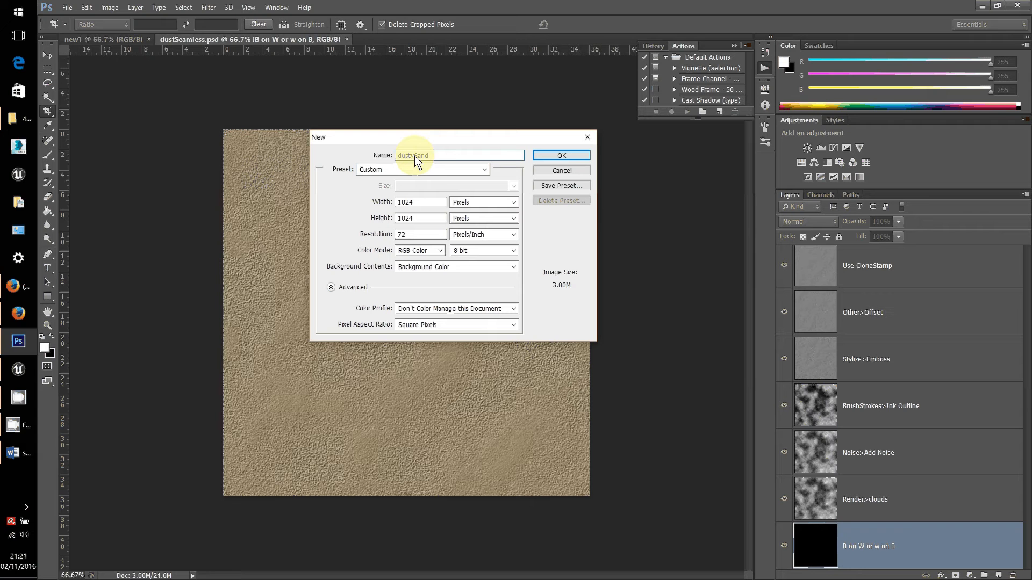
{"action": "left_click", "coordinate": [435, 156]}
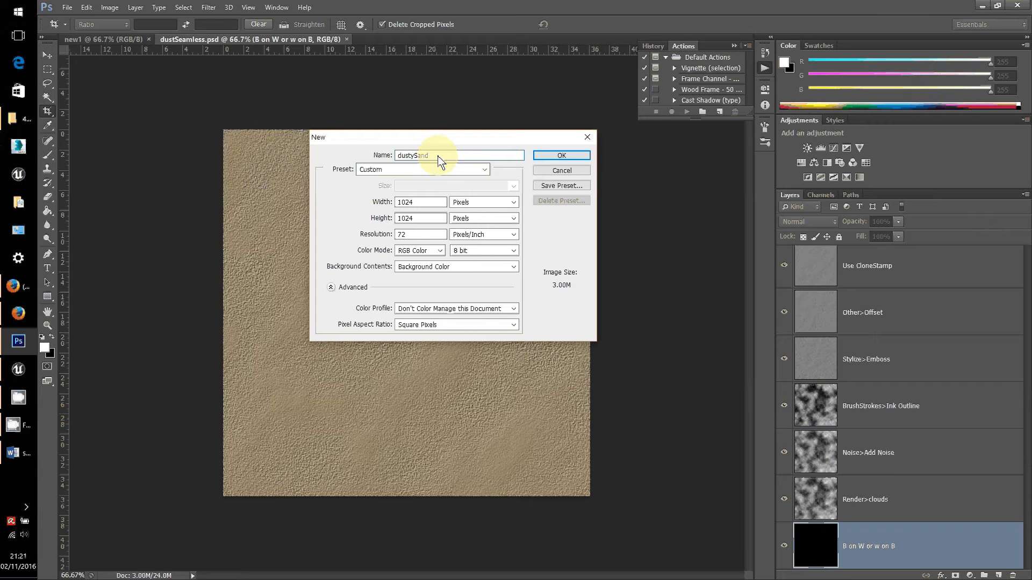
{"action": "type", "text": "1"}
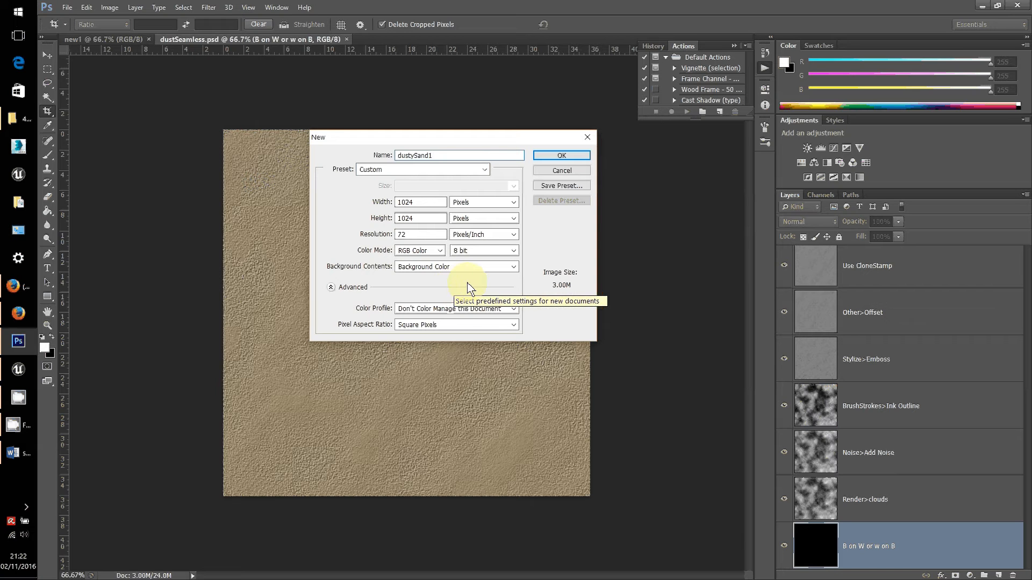
{"action": "left_click", "coordinate": [548, 156]}
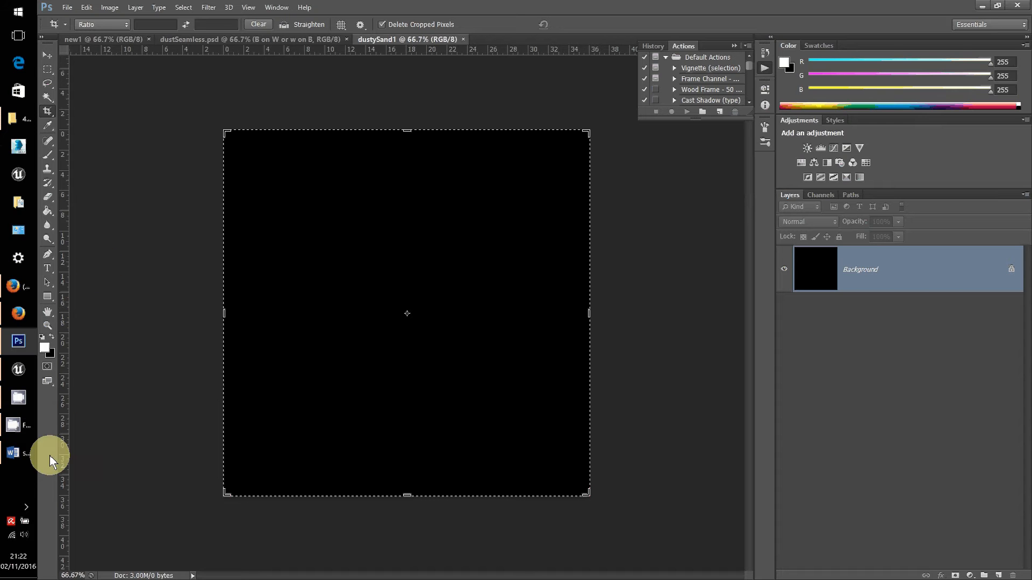
Consult the texture instructions in Word and render Difference Clouds on the Background layer of dustySand1 in Photoshop
{"action": "left_click", "coordinate": [14, 456]}
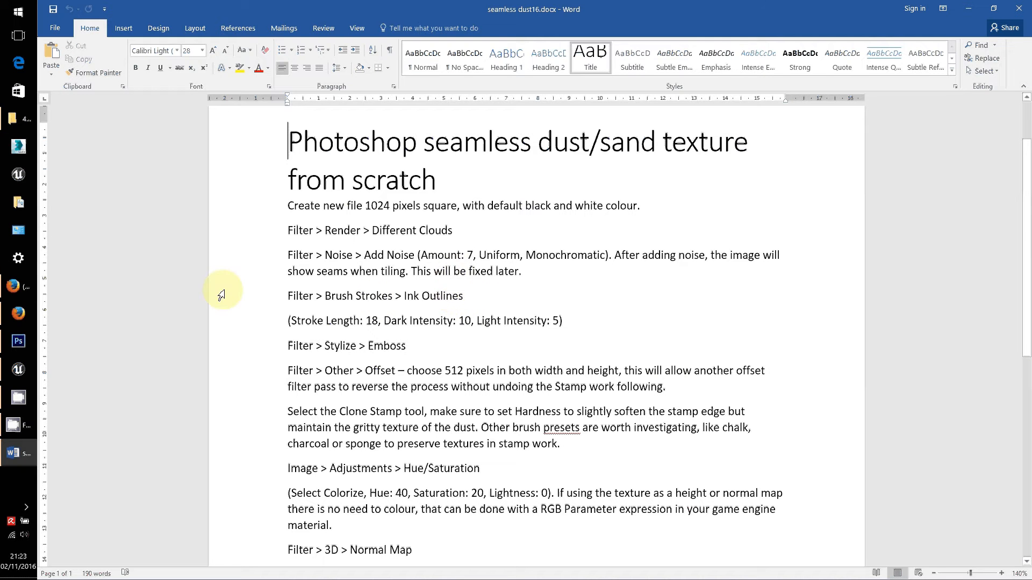
{"action": "left_click", "coordinate": [24, 348]}
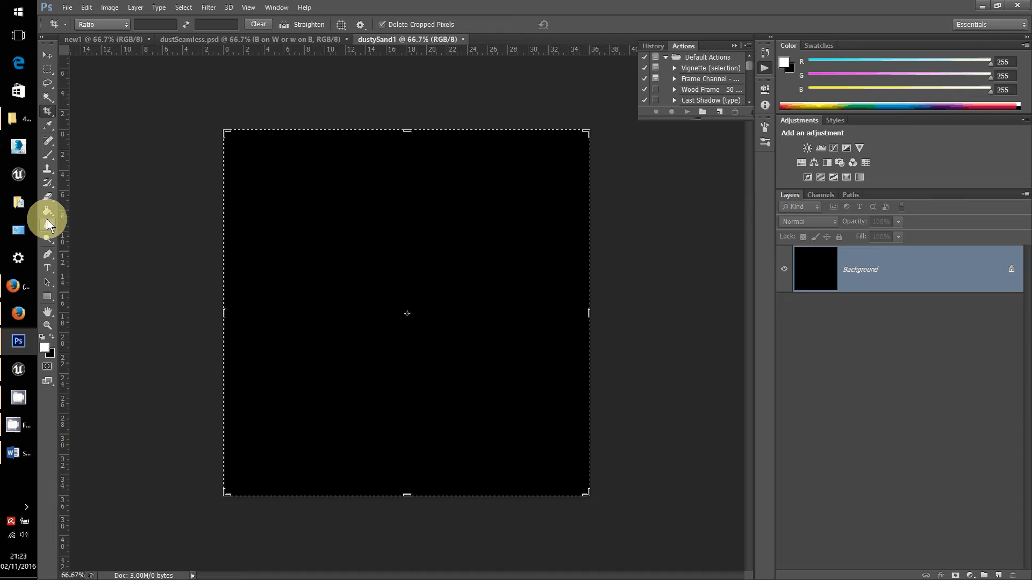
{"action": "left_click", "coordinate": [46, 155]}
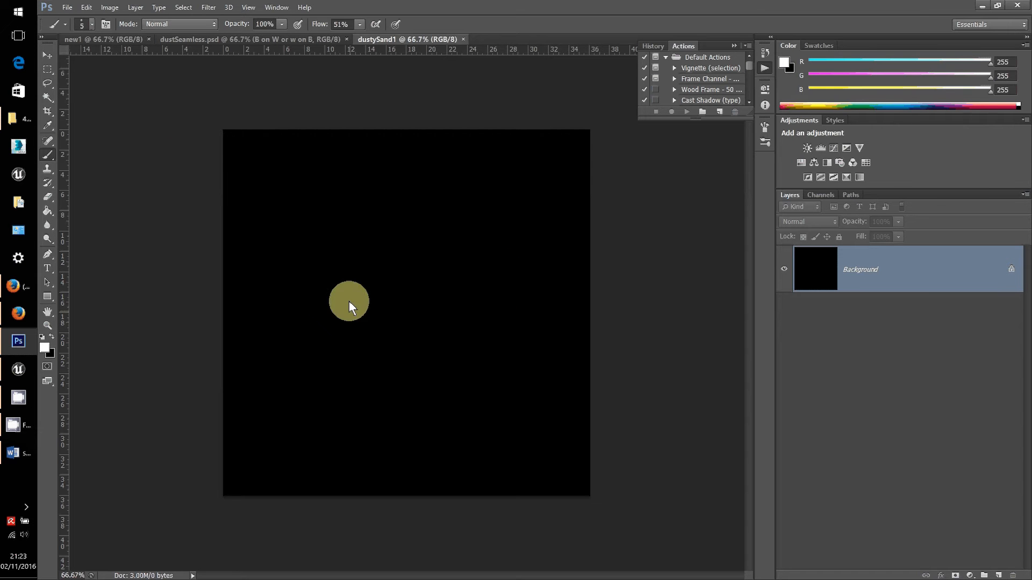
{"action": "left_click", "coordinate": [209, 7]}
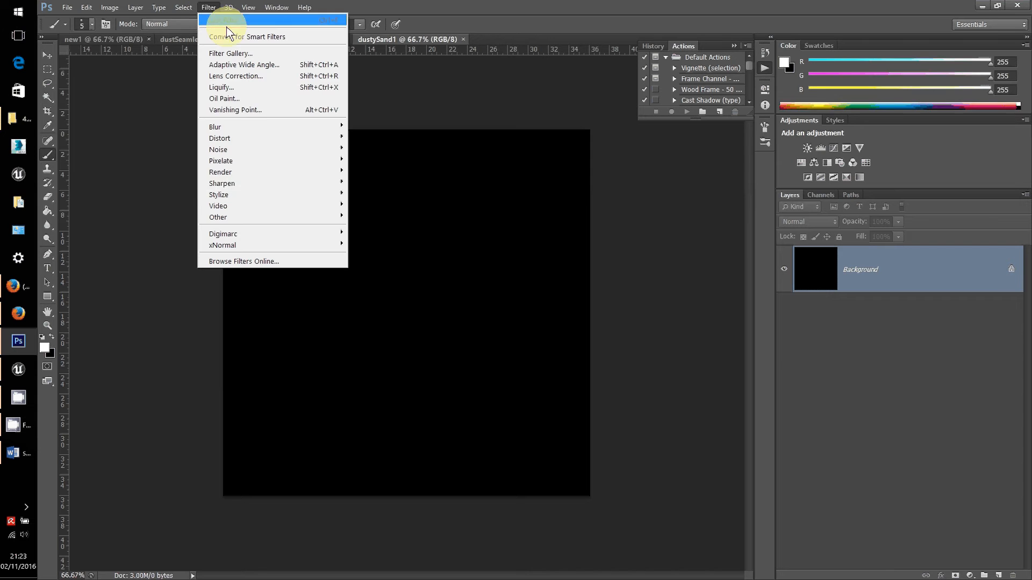
{"action": "mouse_move", "coordinate": [280, 178]}
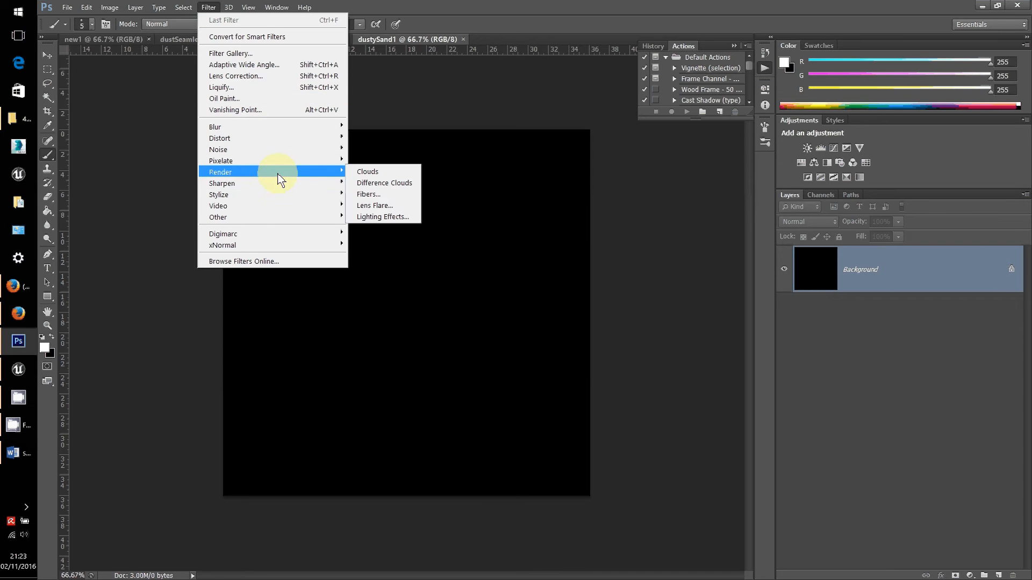
{"action": "left_click", "coordinate": [375, 183]}
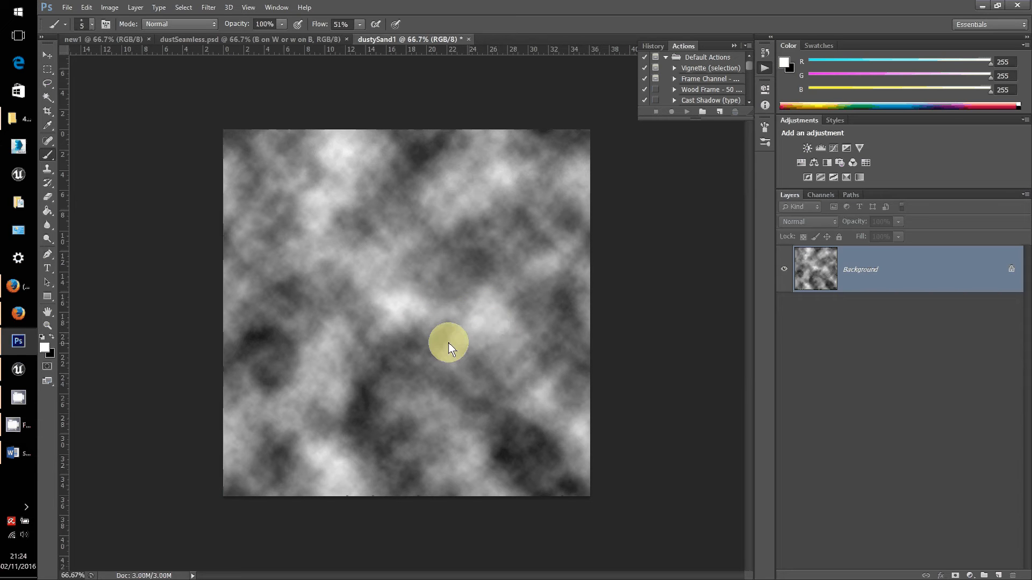
Duplicate the Background layer within dustySand1, keeping the suggested name Background copy
{"action": "right_click", "coordinate": [921, 272]}
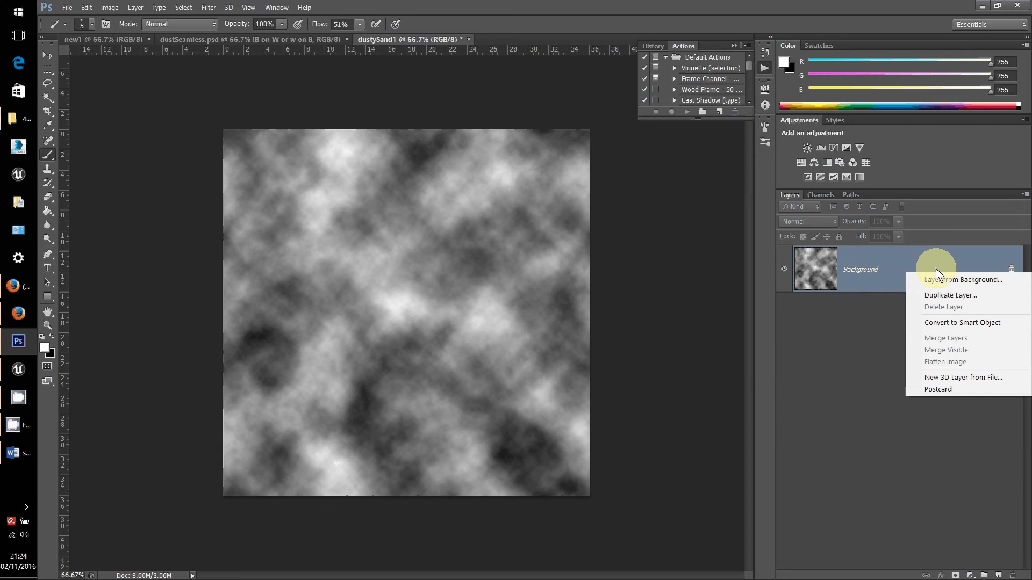
{"action": "left_click", "coordinate": [947, 295]}
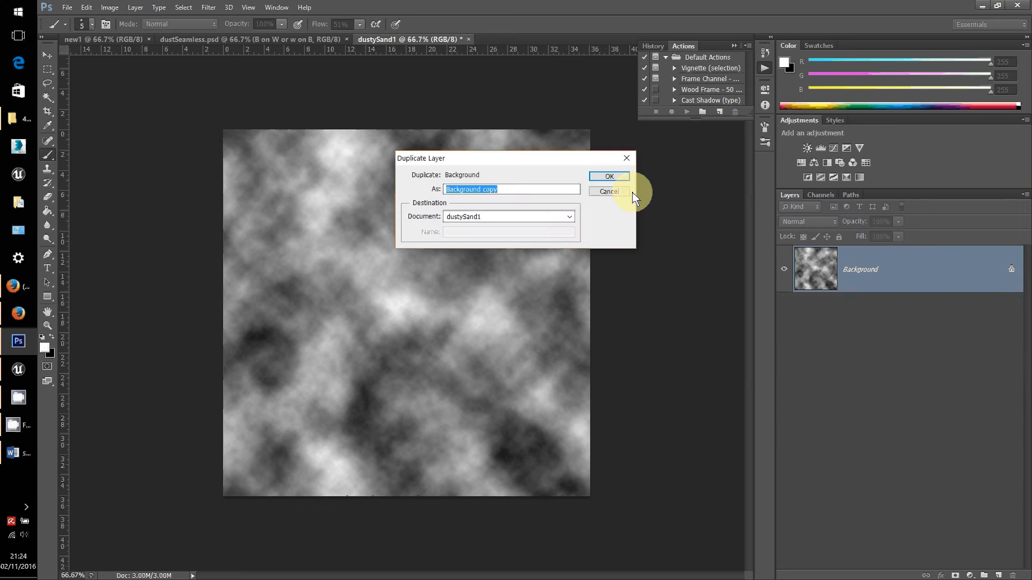
{"action": "left_click", "coordinate": [609, 177]}
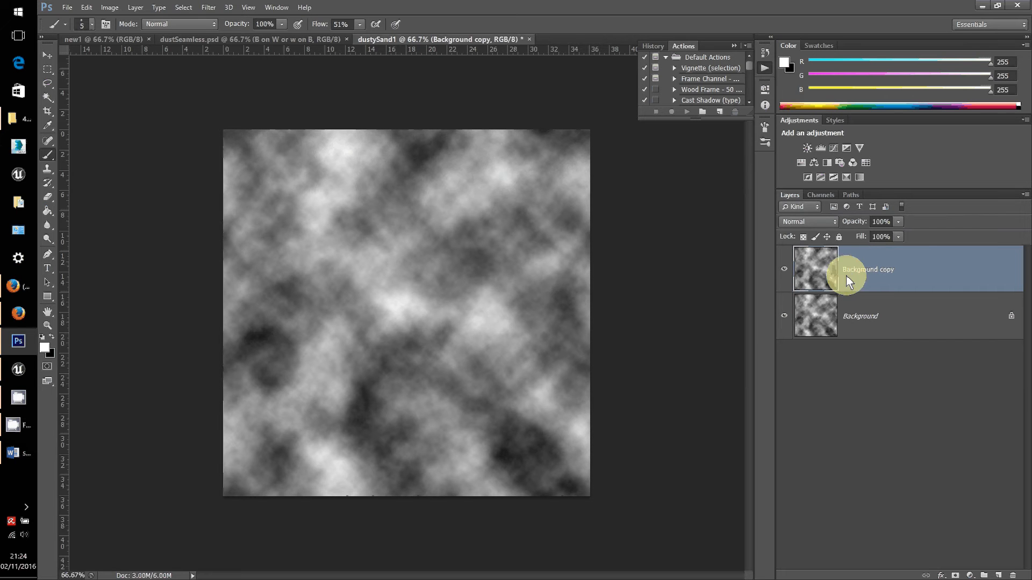
Add 7% uniform, monochromatic noise to the Background copy layer and compare the image with that layer hidden and shown
{"action": "left_click", "coordinate": [208, 8]}
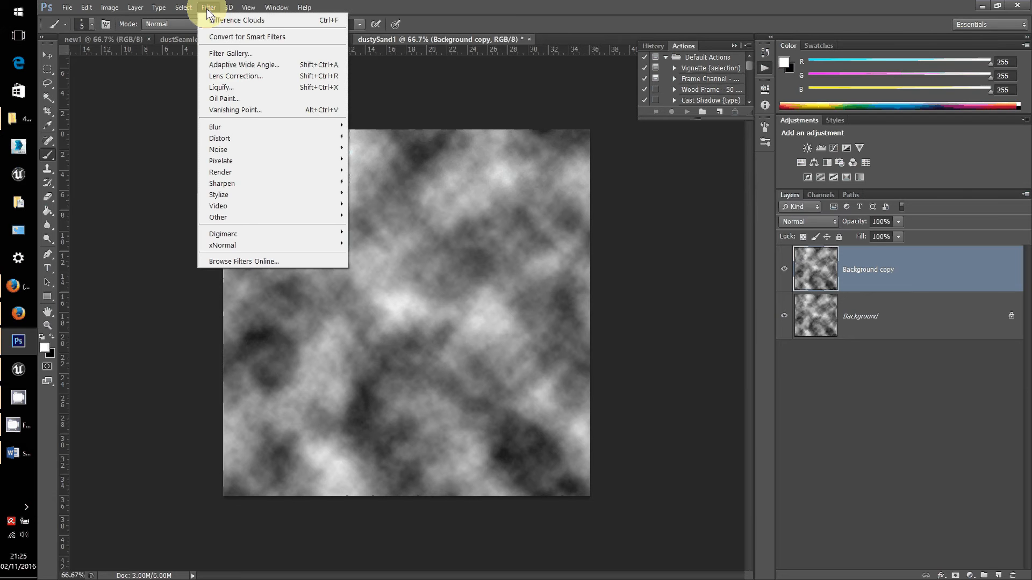
{"action": "mouse_move", "coordinate": [239, 152]}
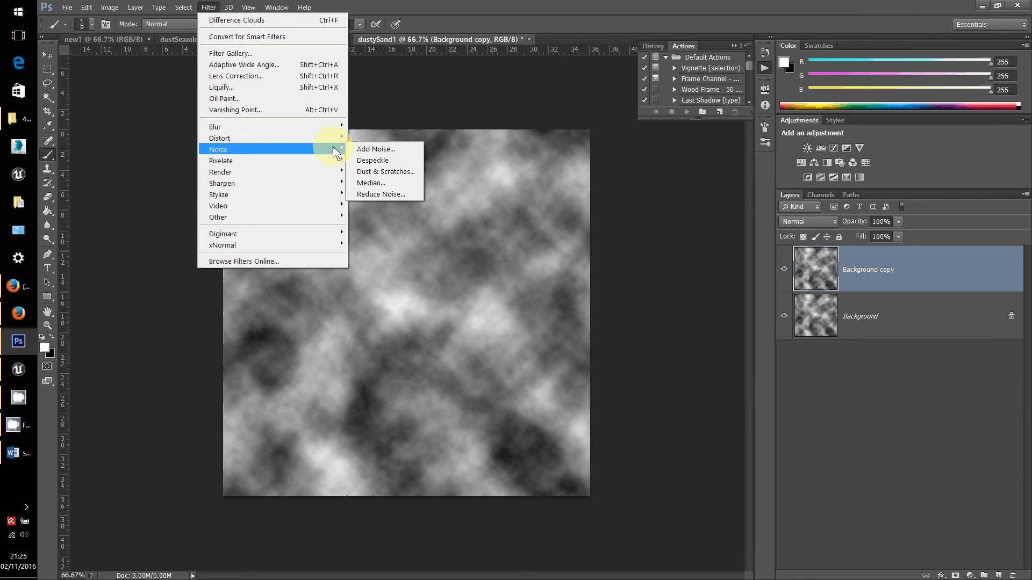
{"action": "left_click", "coordinate": [369, 150]}
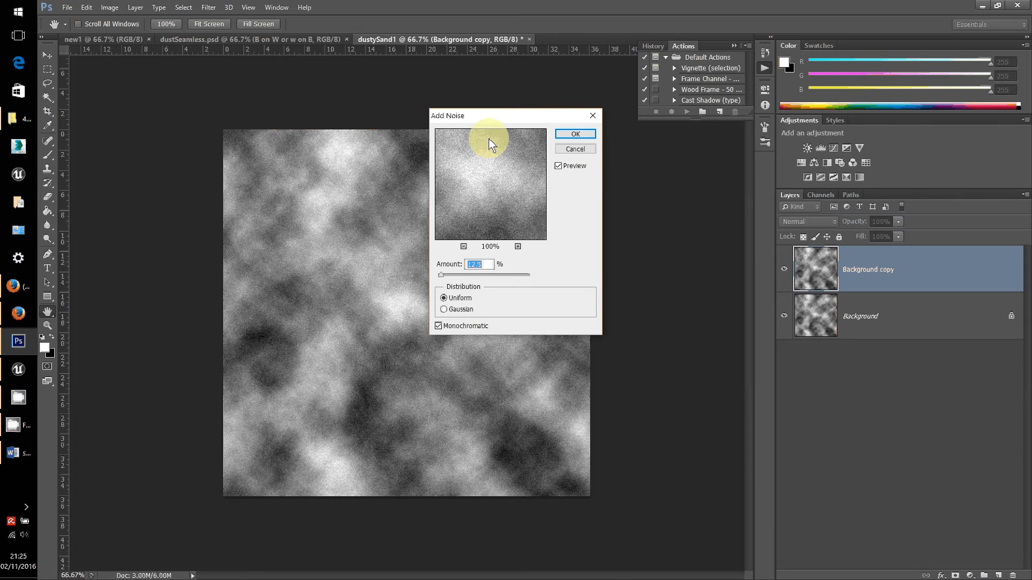
{"action": "left_click_drag", "start_coordinate": [497, 117], "coordinate": [613, 190]}
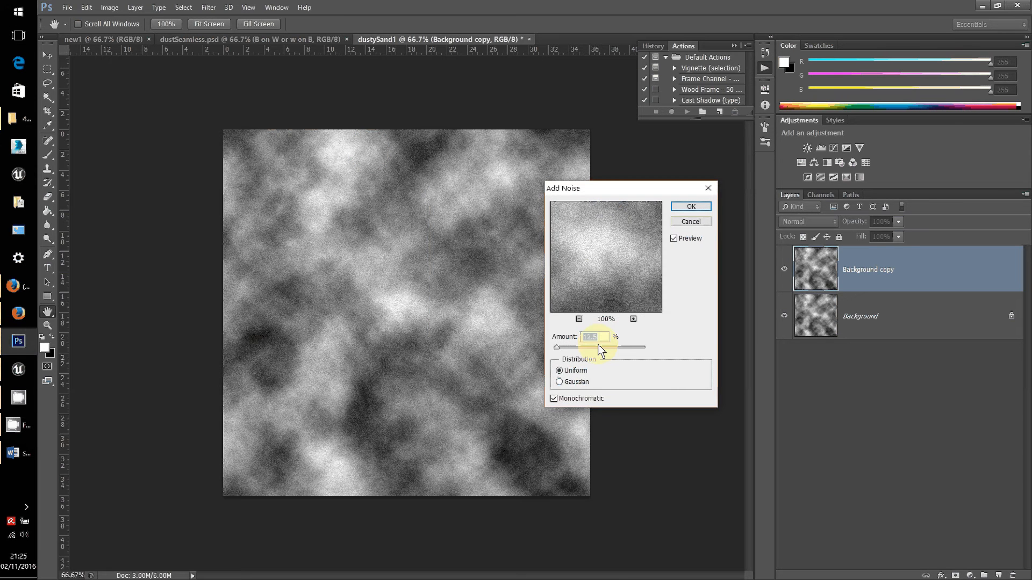
{"action": "left_click", "coordinate": [603, 337]}
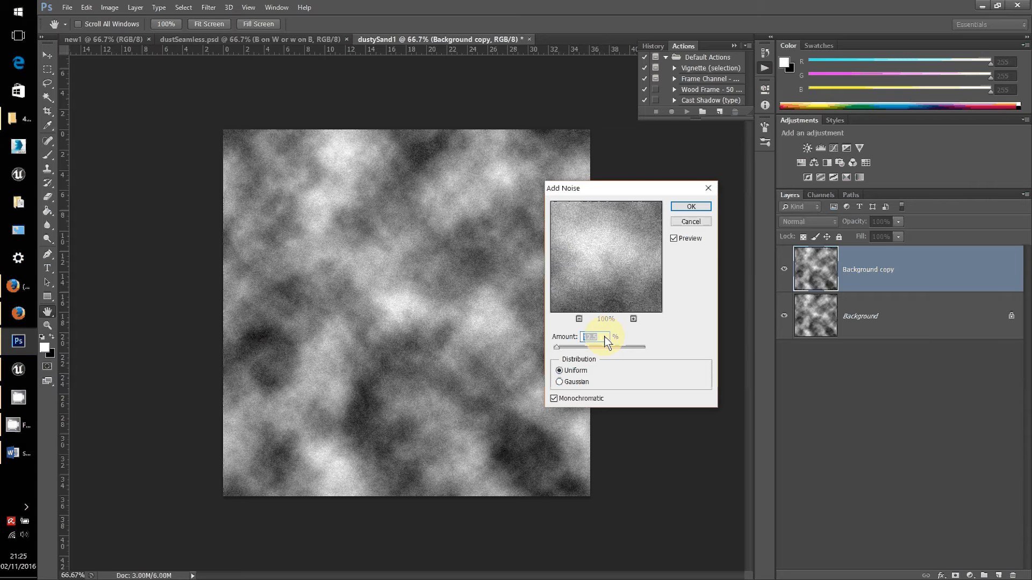
{"action": "type", "text": "7"}
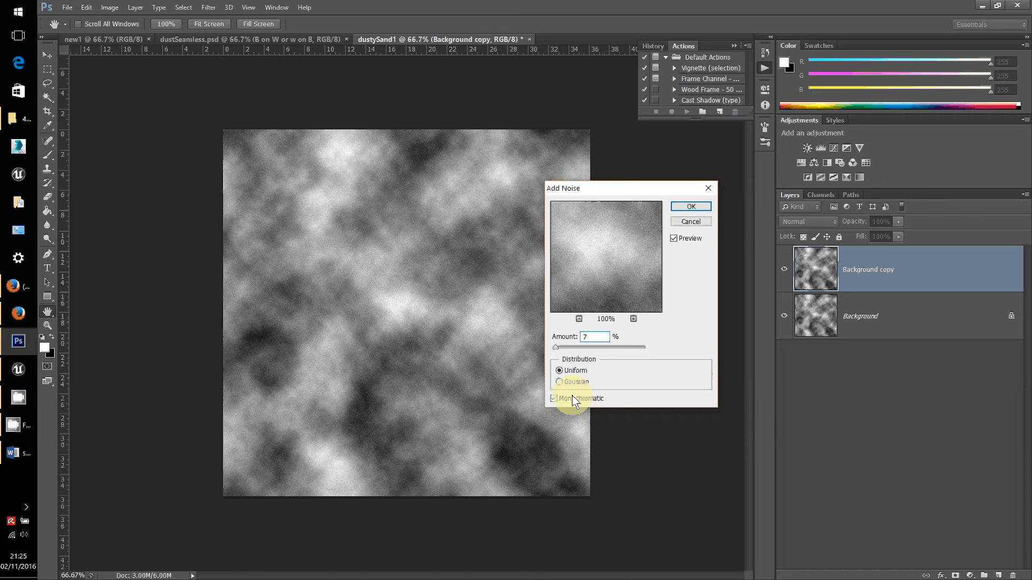
{"action": "left_click", "coordinate": [691, 207]}
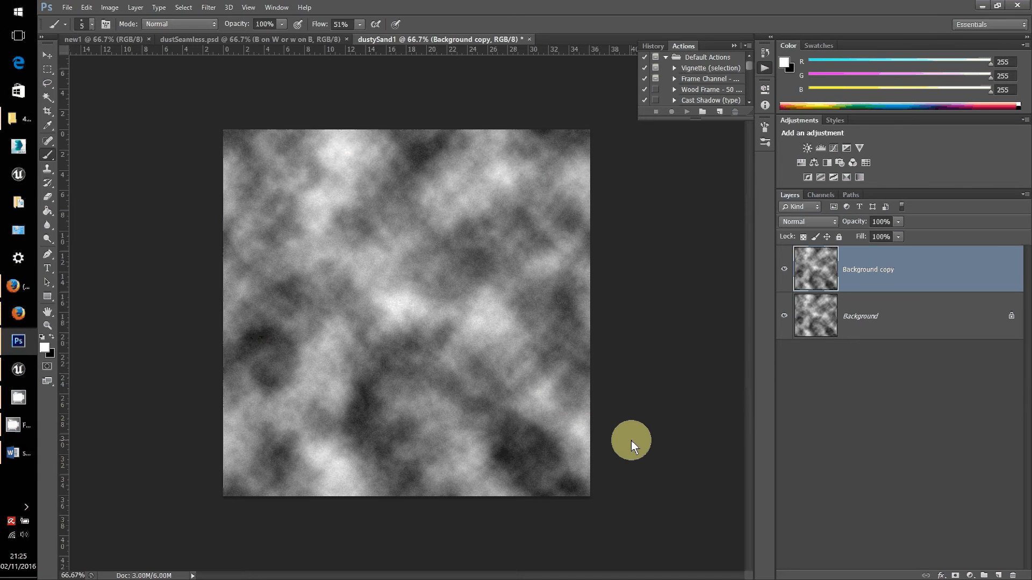
{"action": "left_click", "coordinate": [783, 268]}
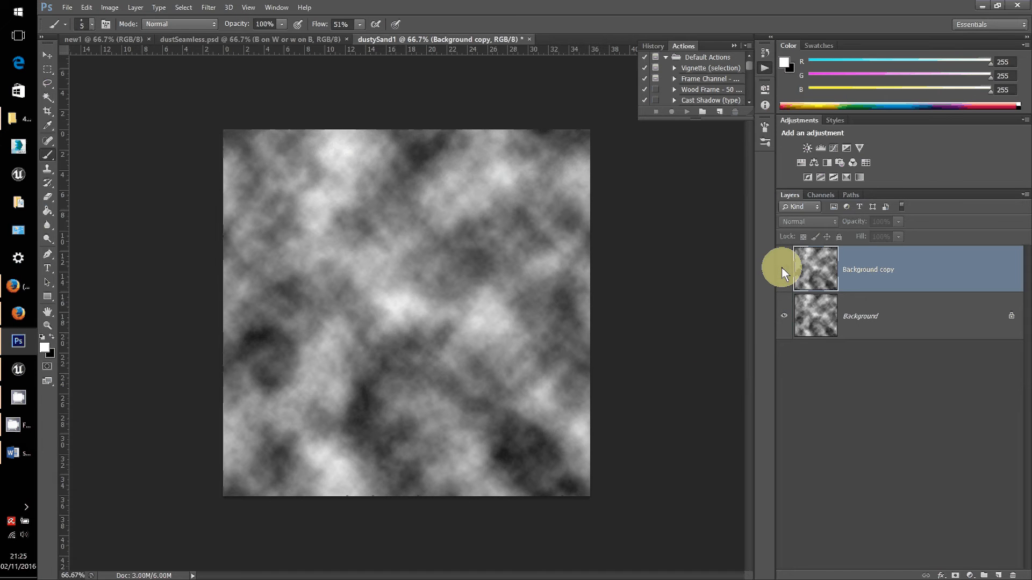
{"action": "left_click", "coordinate": [782, 268]}
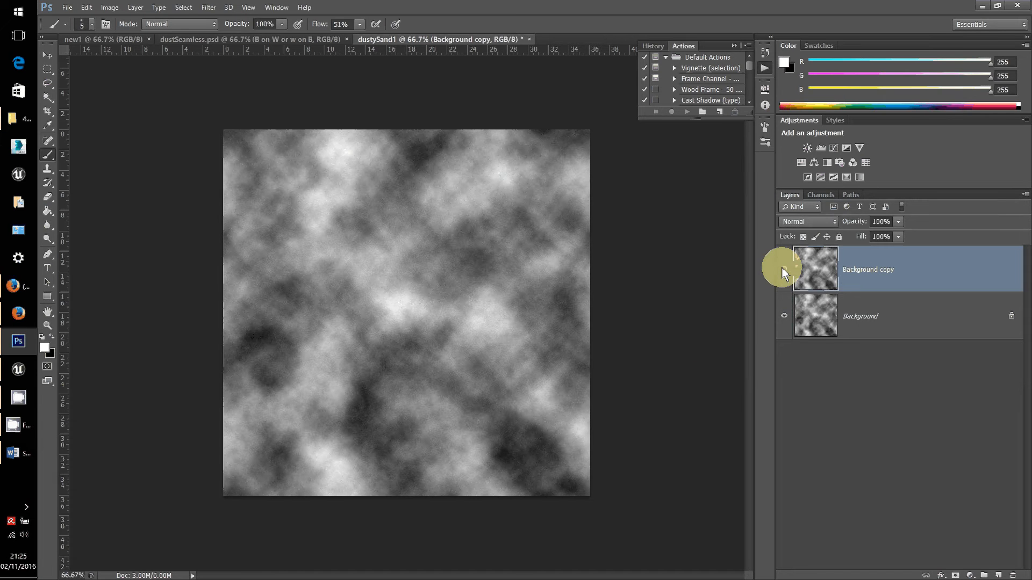
{"action": "left_click", "coordinate": [783, 268]}
{"action": "left_click", "coordinate": [782, 269]}
Duplicate the noisy Background copy layer within dustySand1, keeping the suggested name Background copy 2
{"action": "right_click", "coordinate": [924, 266]}
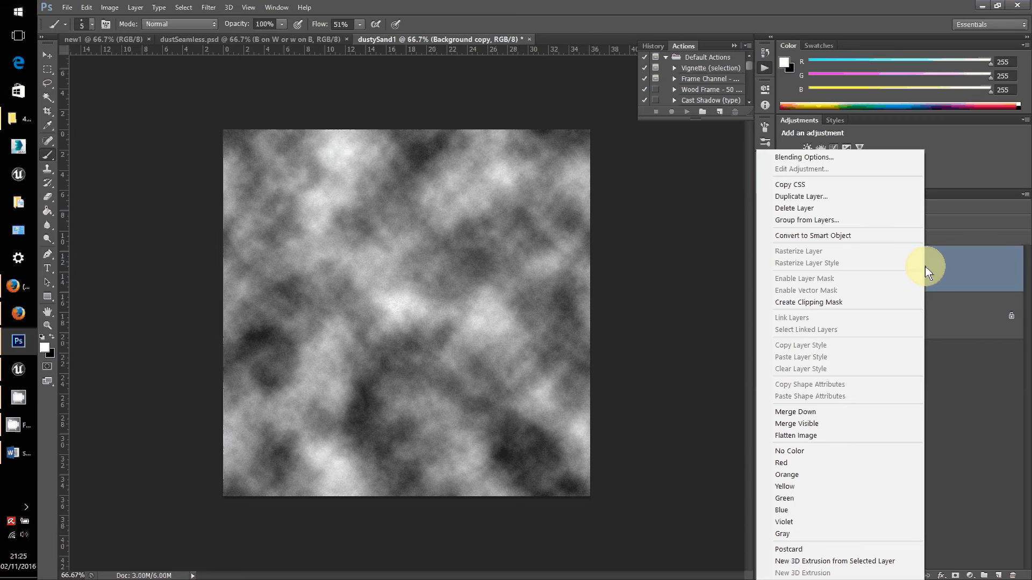
{"action": "left_click", "coordinate": [812, 199]}
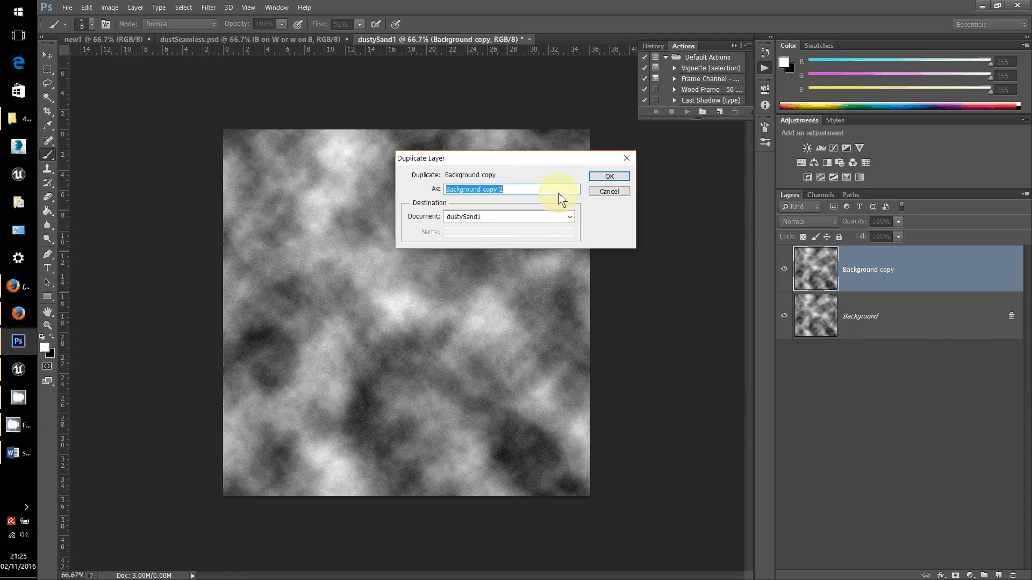
{"action": "left_click", "coordinate": [612, 176]}
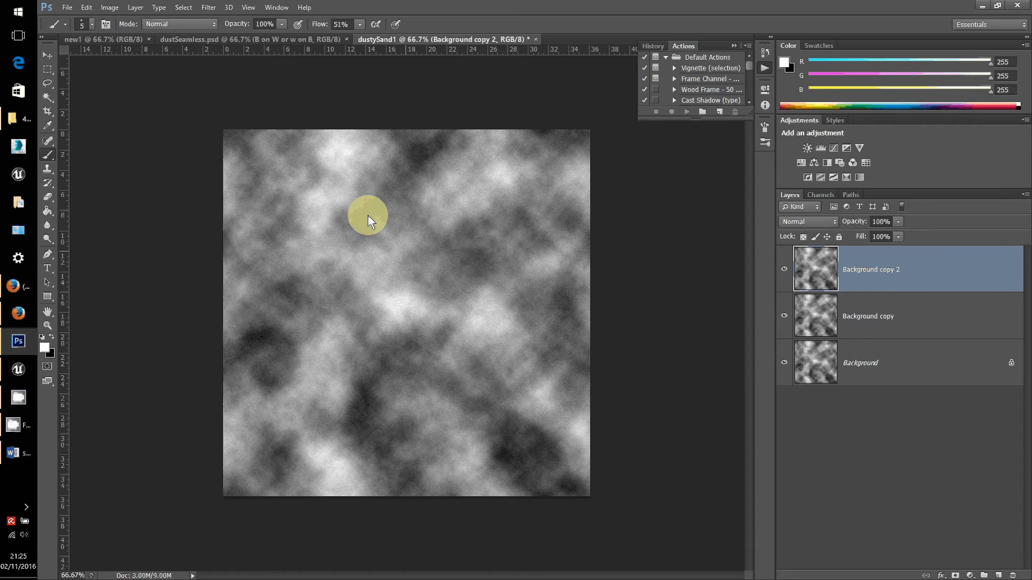
Consult the Word instructions and apply Ink Outlines to Background copy 2 in Photoshop with stroke length 18, dark intensity 10 and light intensity 5
{"action": "left_click", "coordinate": [21, 451]}
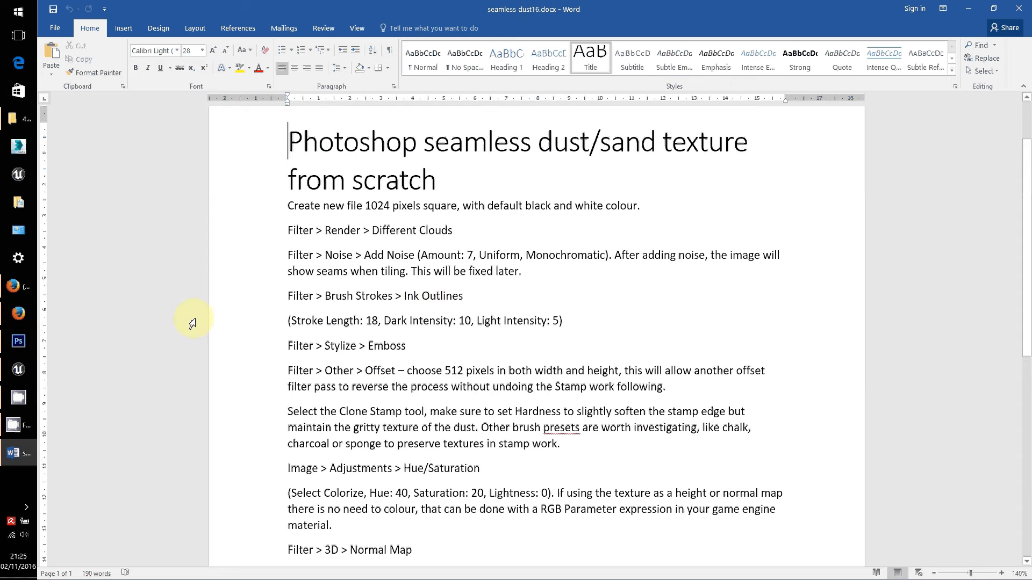
{"action": "left_click", "coordinate": [18, 341]}
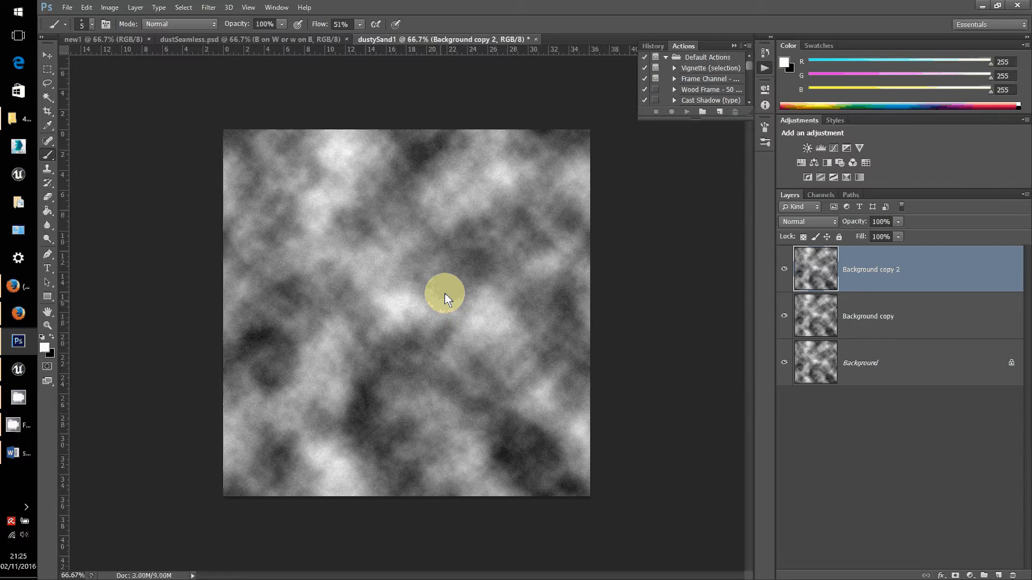
{"action": "left_click", "coordinate": [208, 8]}
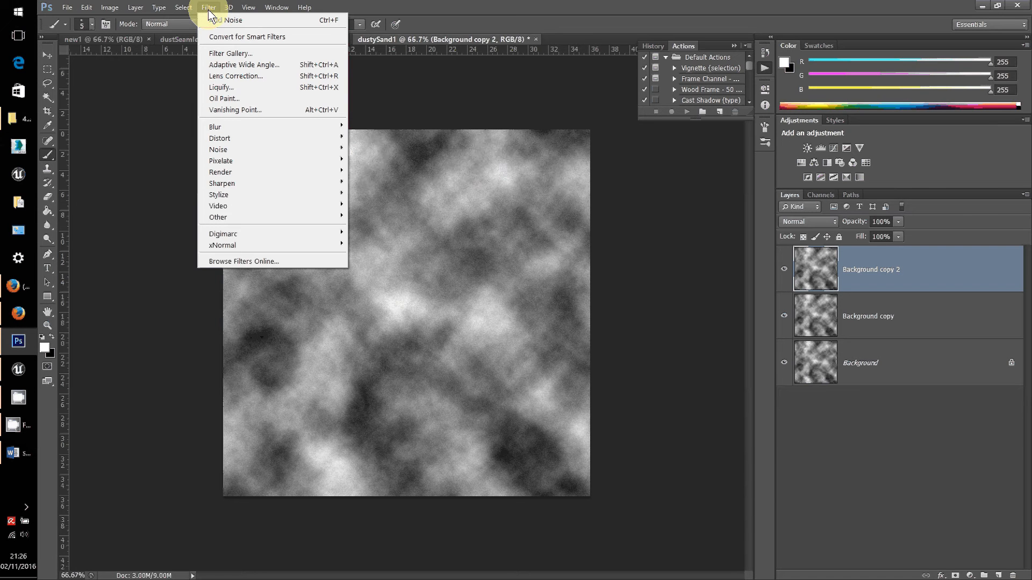
{"action": "left_click", "coordinate": [246, 55]}
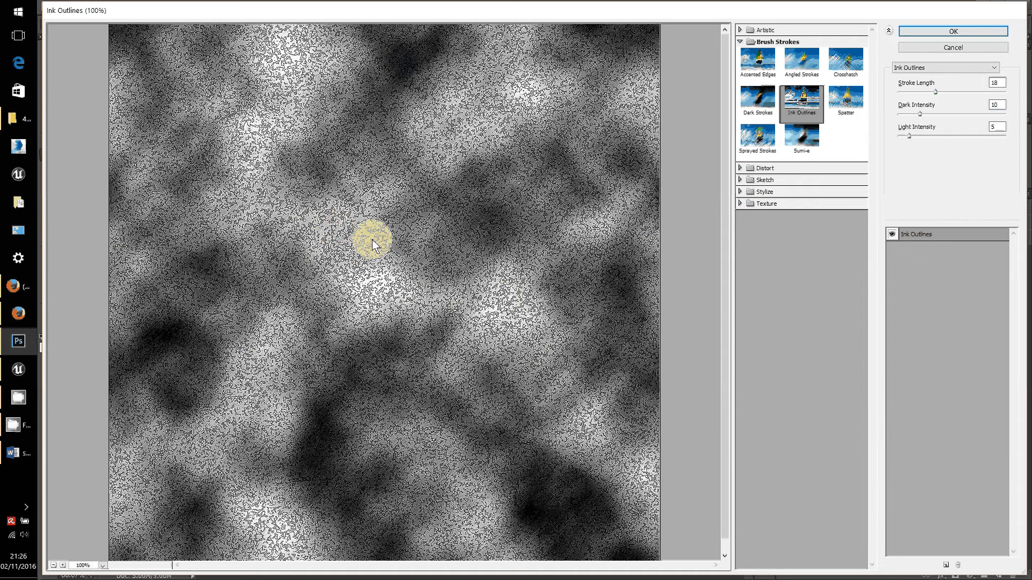
{"action": "left_click", "coordinate": [937, 37]}
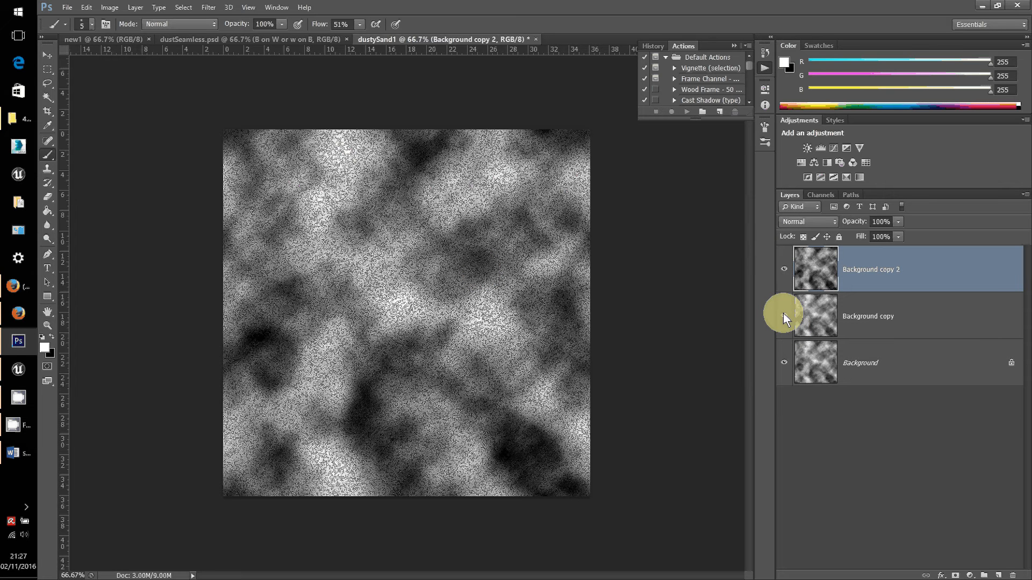
Compare the Ink Outlines result with the plain clouds by toggling the visibility of the Background copy 2 and Background copy layers
{"action": "left_click", "coordinate": [783, 268]}
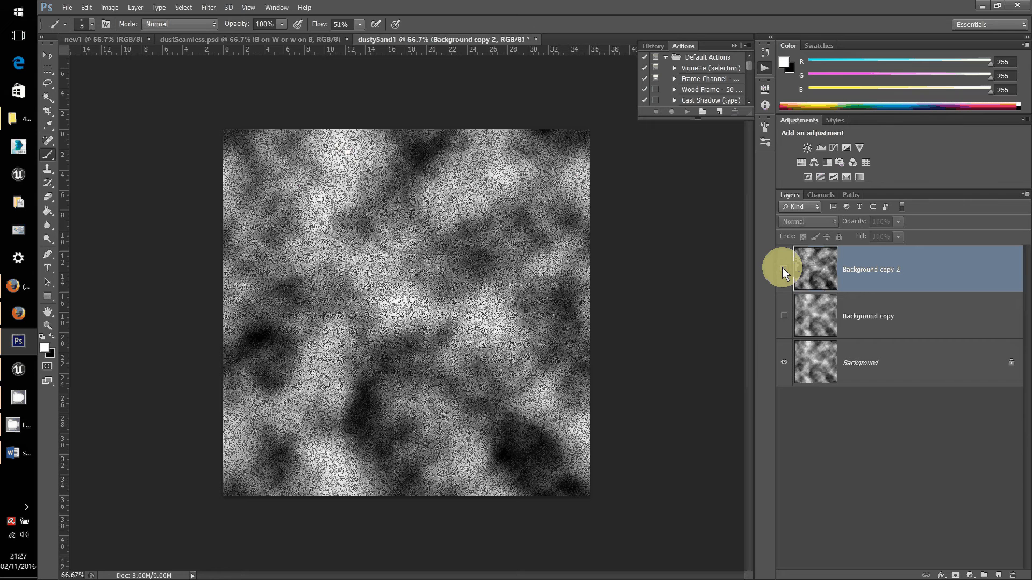
{"action": "left_click", "coordinate": [782, 266]}
{"action": "left_click", "coordinate": [782, 267]}
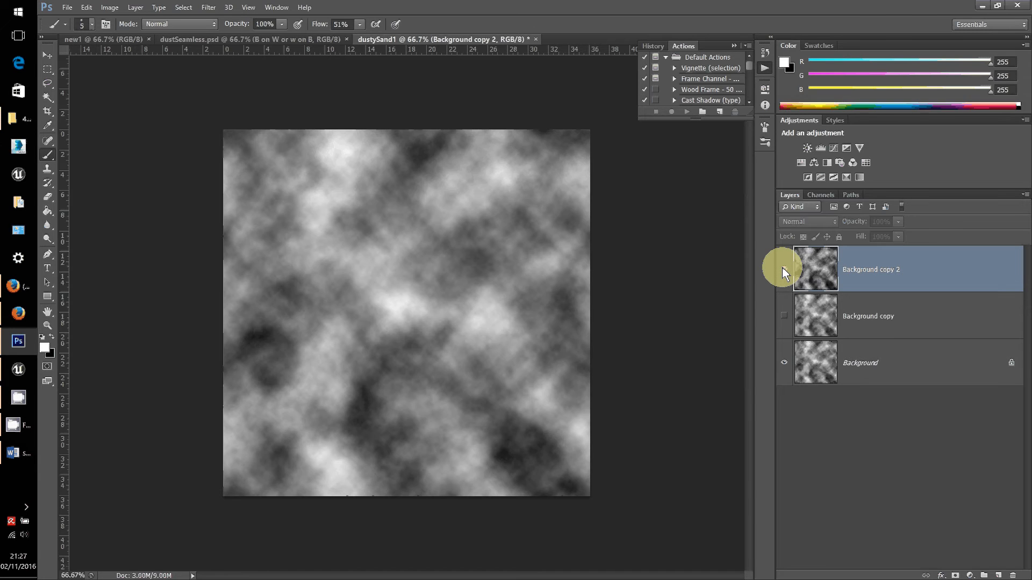
{"action": "left_click", "coordinate": [782, 267]}
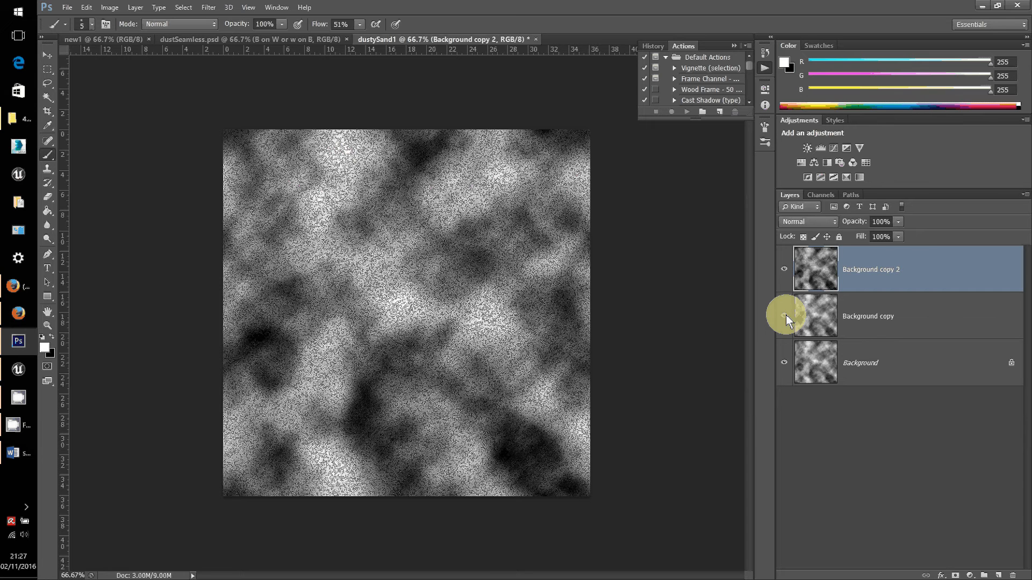
Duplicate the Background copy 2 layer within dustySand1, keeping the suggested name Background copy 3
{"action": "right_click", "coordinate": [937, 269]}
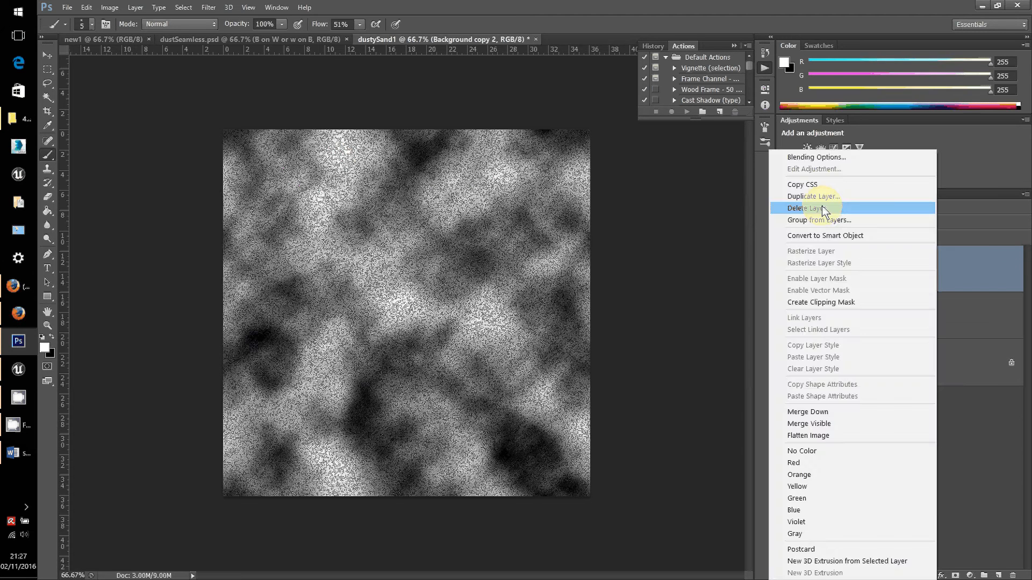
{"action": "left_click", "coordinate": [813, 196]}
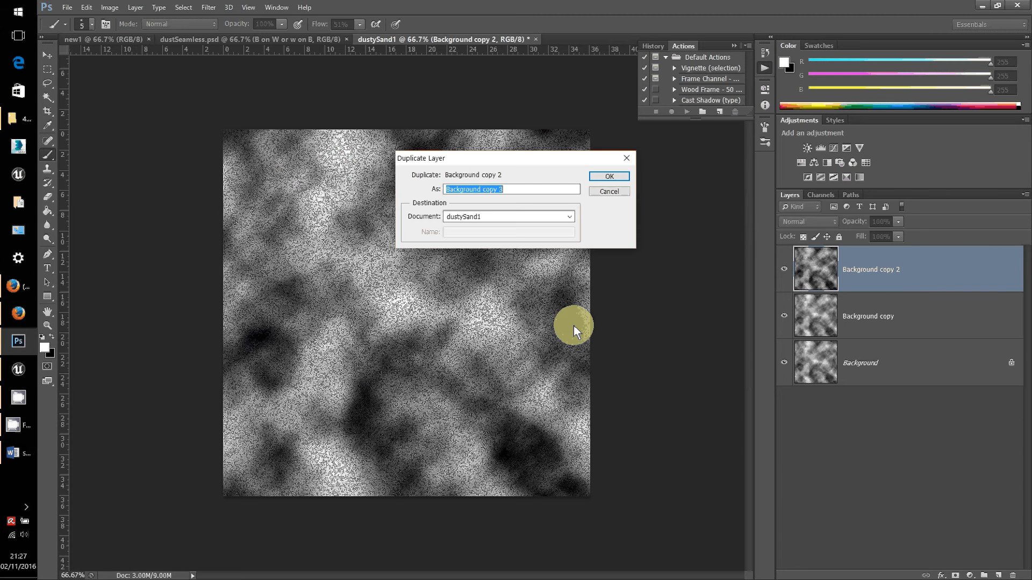
{"action": "left_click", "coordinate": [608, 177]}
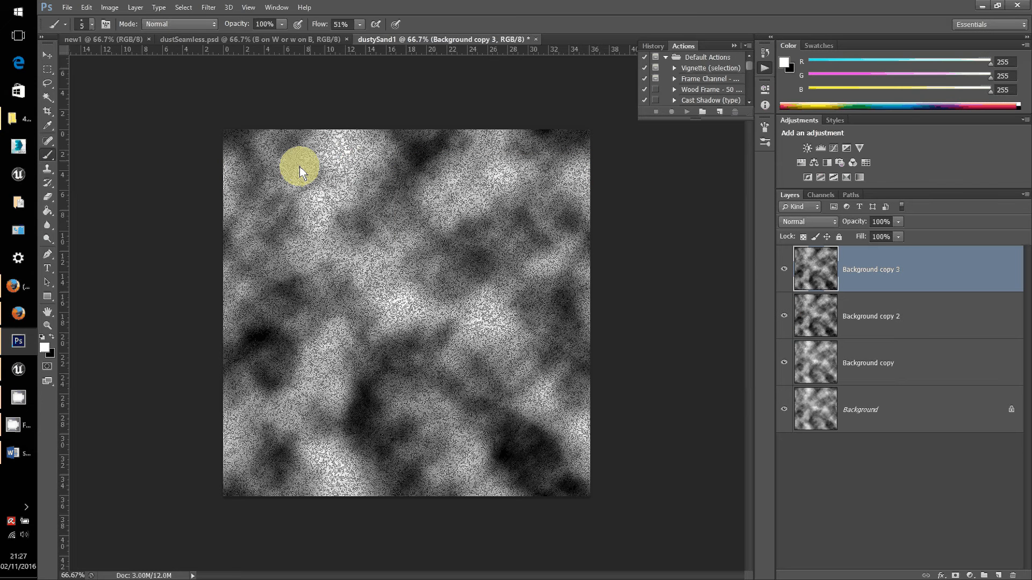
Consult the Word instructions and emboss the Background copy 3 layer in Photoshop at 135°, 4 pixels height and about 69% amount
{"action": "left_click", "coordinate": [17, 453]}
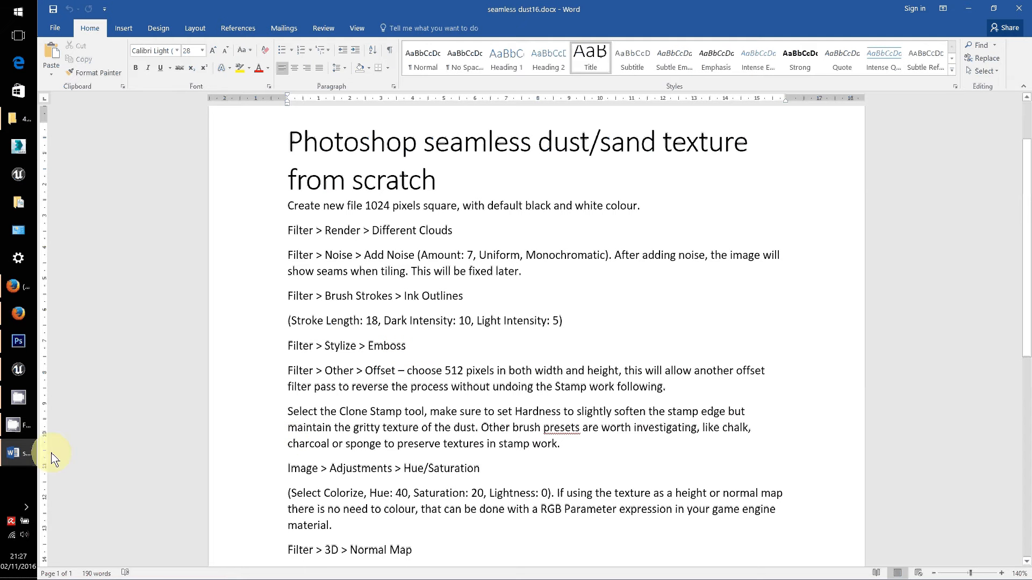
{"action": "left_click", "coordinate": [19, 342]}
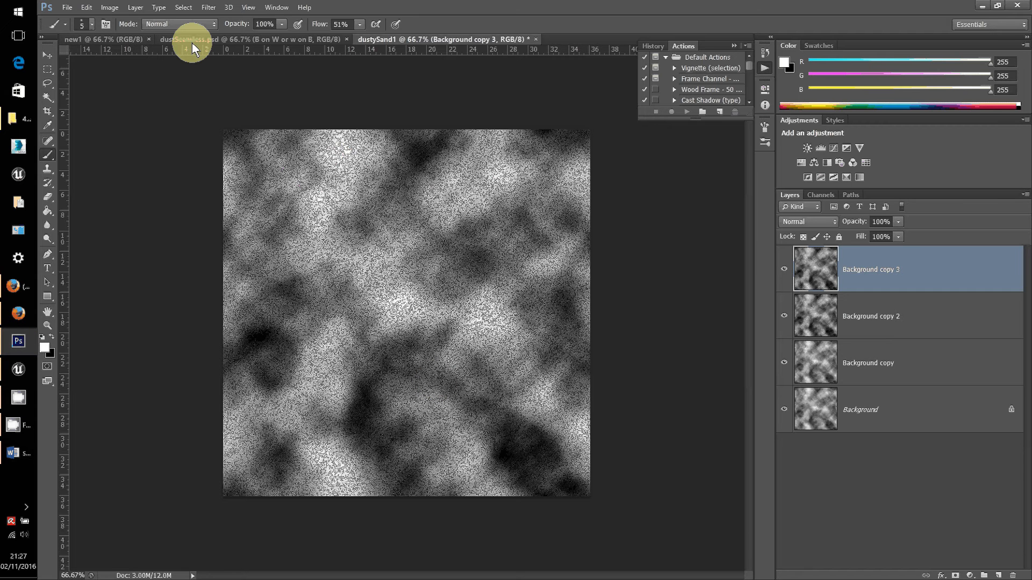
{"action": "left_click", "coordinate": [208, 8]}
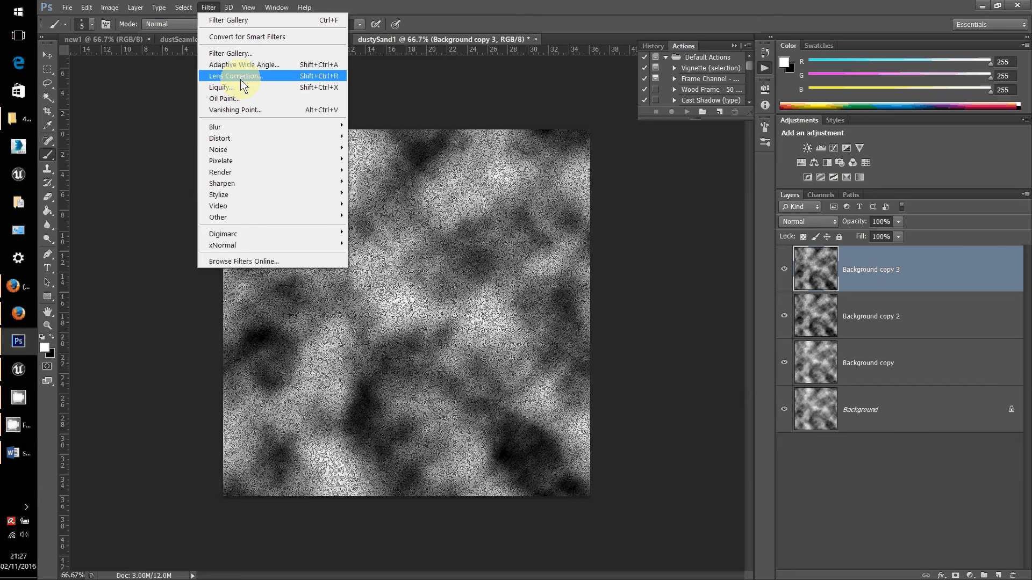
{"action": "mouse_move", "coordinate": [276, 193]}
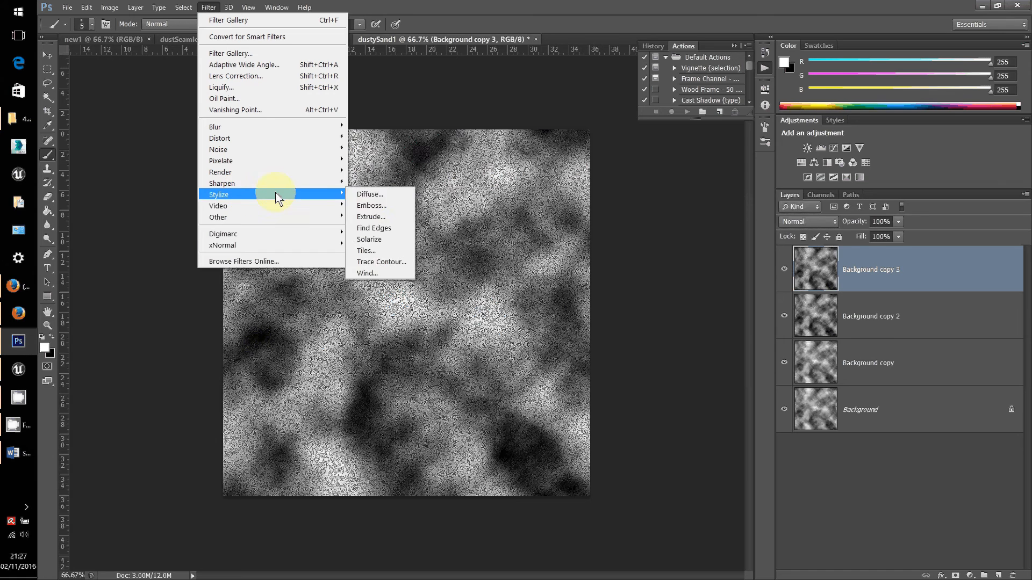
{"action": "left_click", "coordinate": [371, 205]}
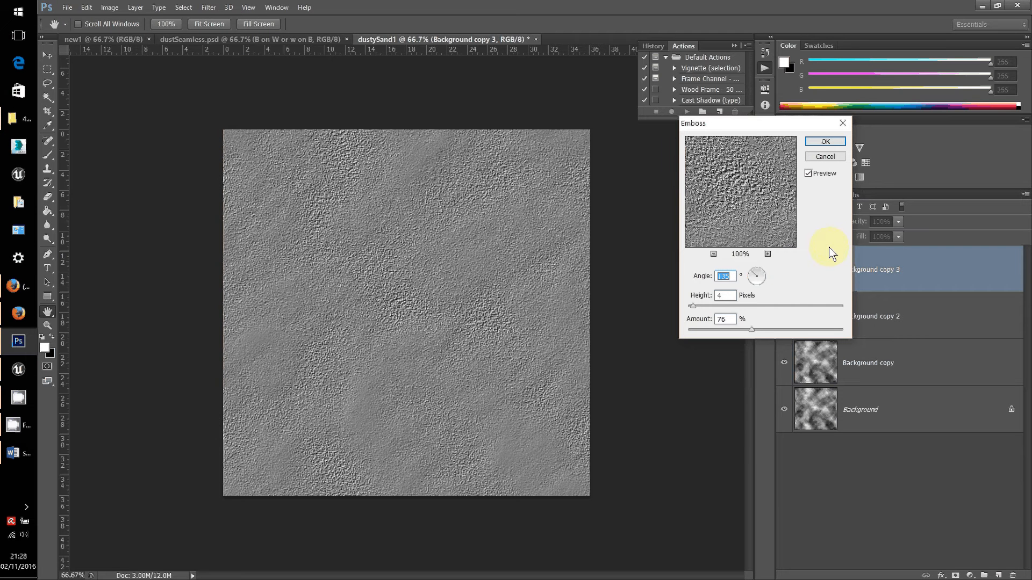
{"action": "left_click", "coordinate": [752, 330]}
{"action": "mouse_move", "coordinate": [753, 328]}
{"action": "left_mouse_down"}
{"action": "mouse_move", "coordinate": [806, 332]}
{"action": "mouse_move", "coordinate": [740, 333]}
{"action": "left_mouse_up"}
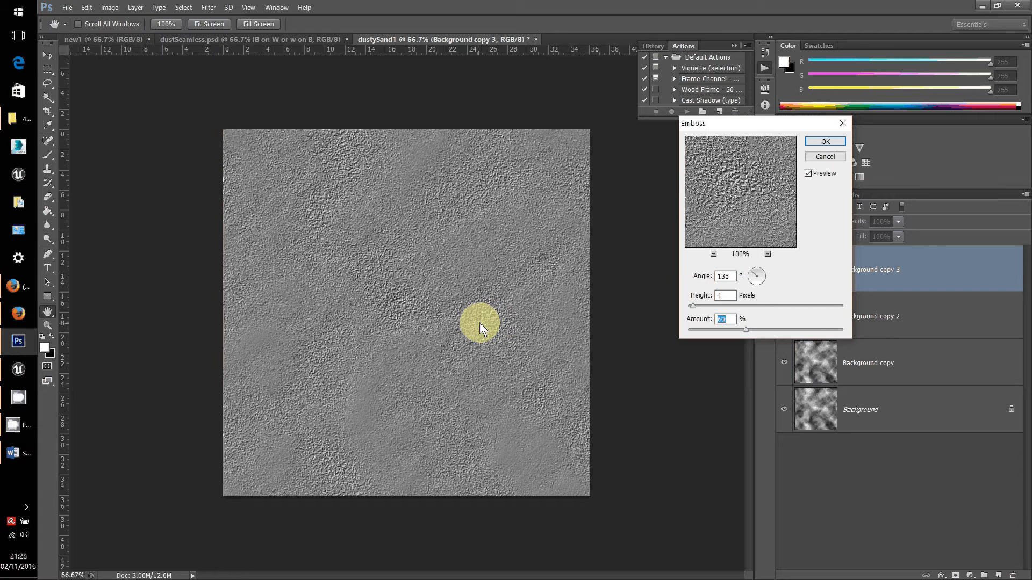
{"action": "left_click", "coordinate": [814, 143]}
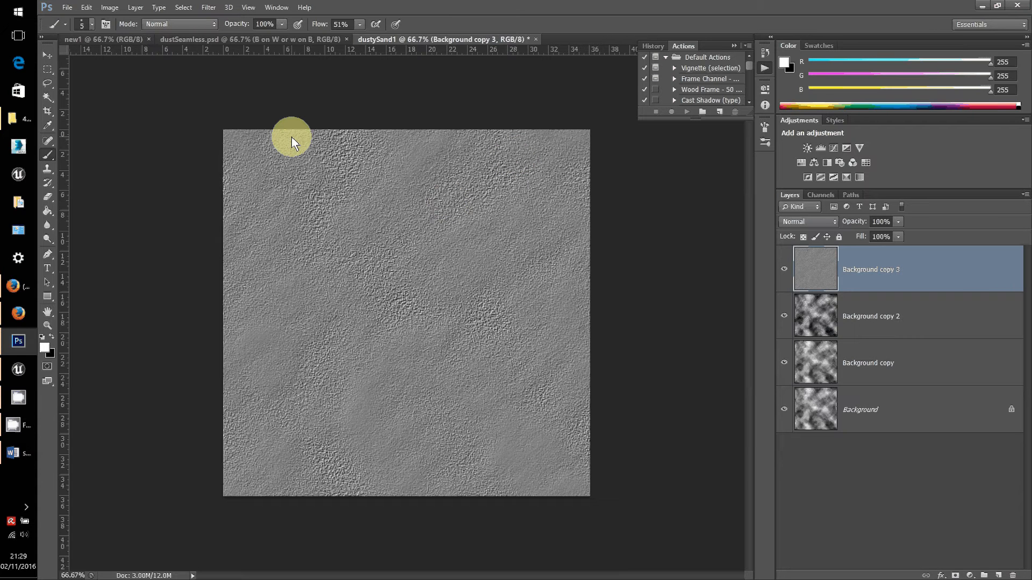
Offset the embossed Background copy 3 layer by +512 pixels horizontally and vertically with Wrap Around for undefined areas
{"action": "left_click", "coordinate": [210, 8]}
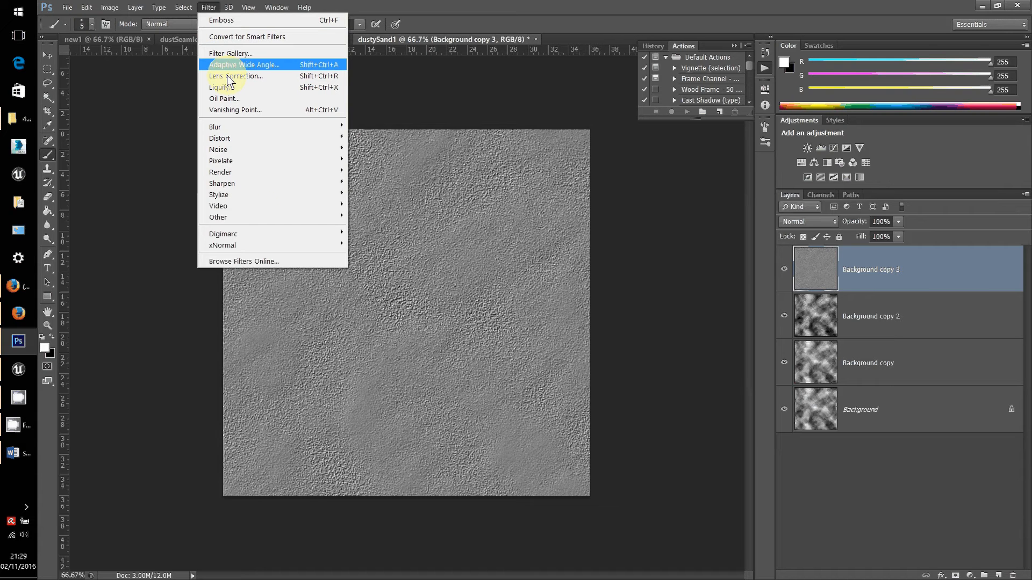
{"action": "mouse_move", "coordinate": [283, 219]}
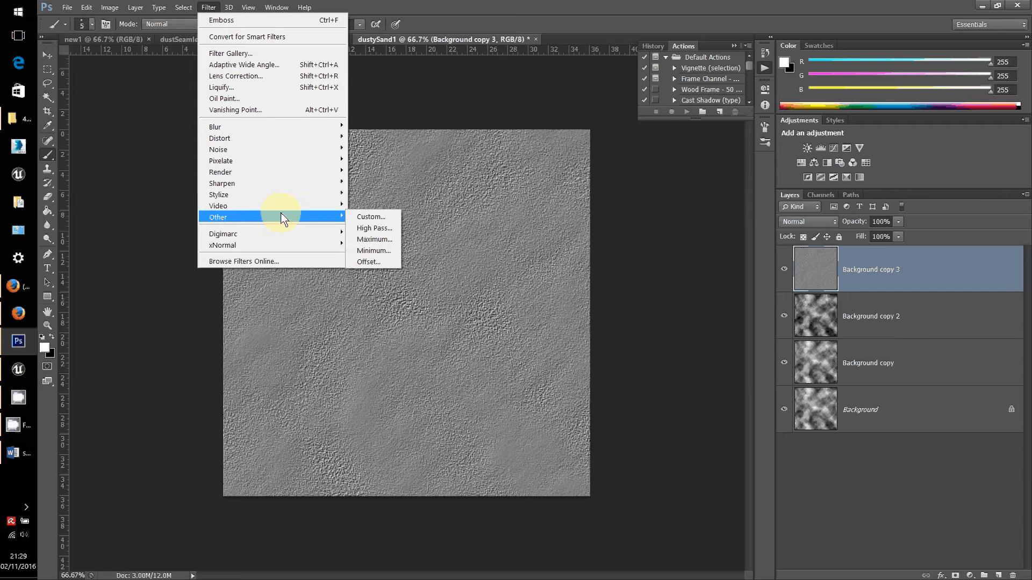
{"action": "left_click", "coordinate": [370, 262]}
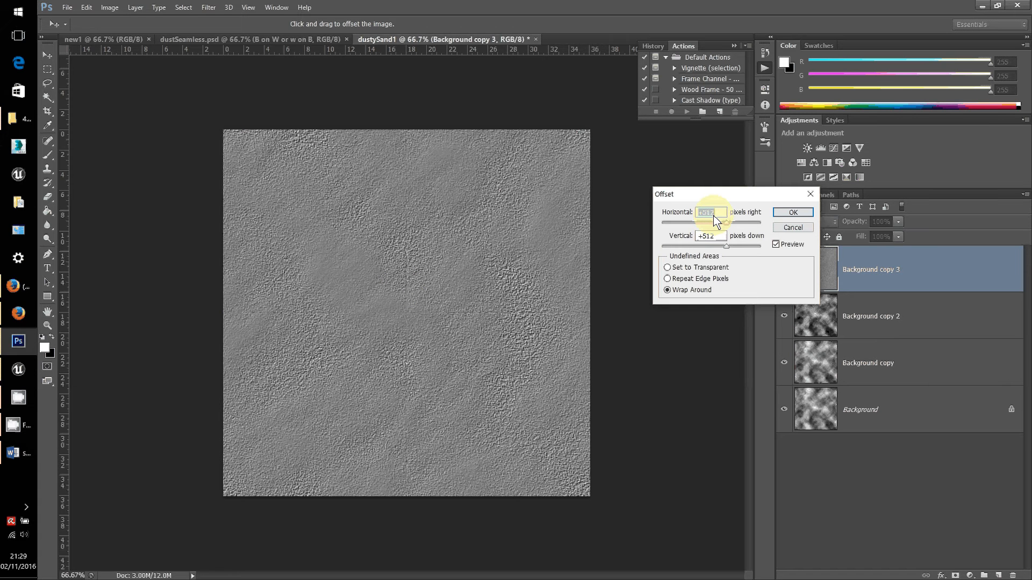
{"action": "left_click_drag", "start_coordinate": [713, 214], "coordinate": [728, 211]}
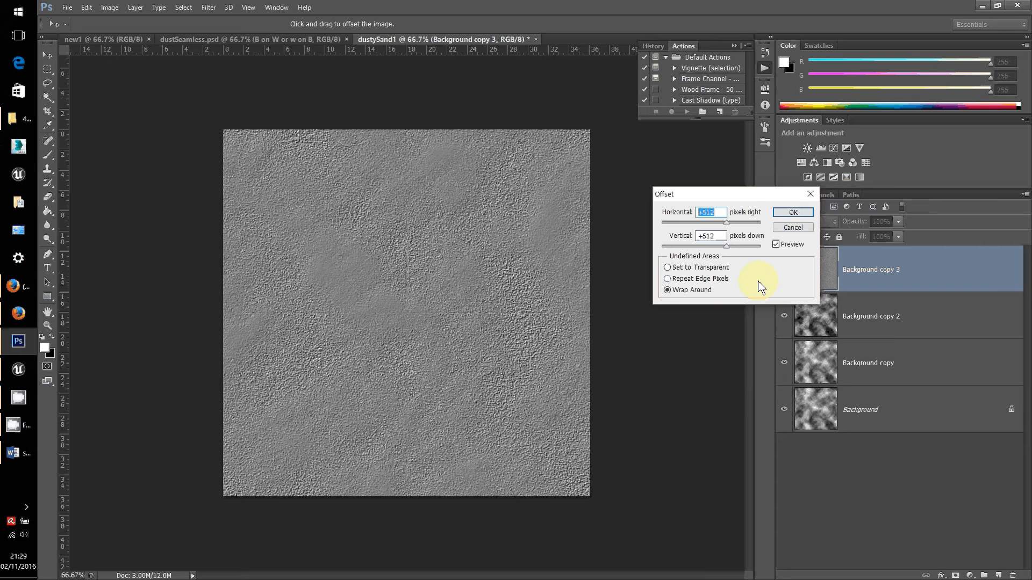
{"action": "left_click", "coordinate": [793, 228]}
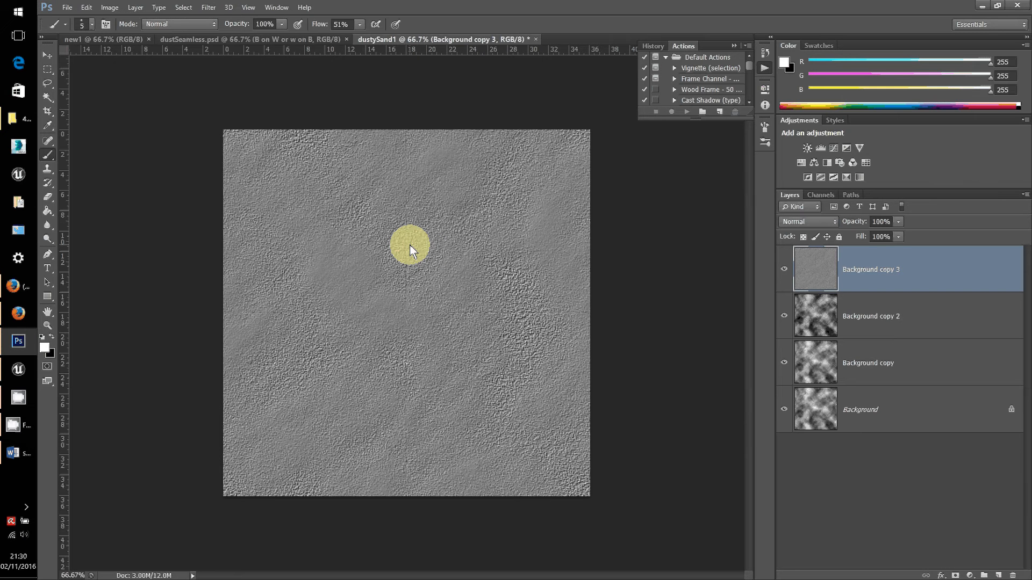
Duplicate the offset Background copy 3 layer within dustySand1, keeping the suggested name Background copy 4
{"action": "right_click", "coordinate": [909, 258]}
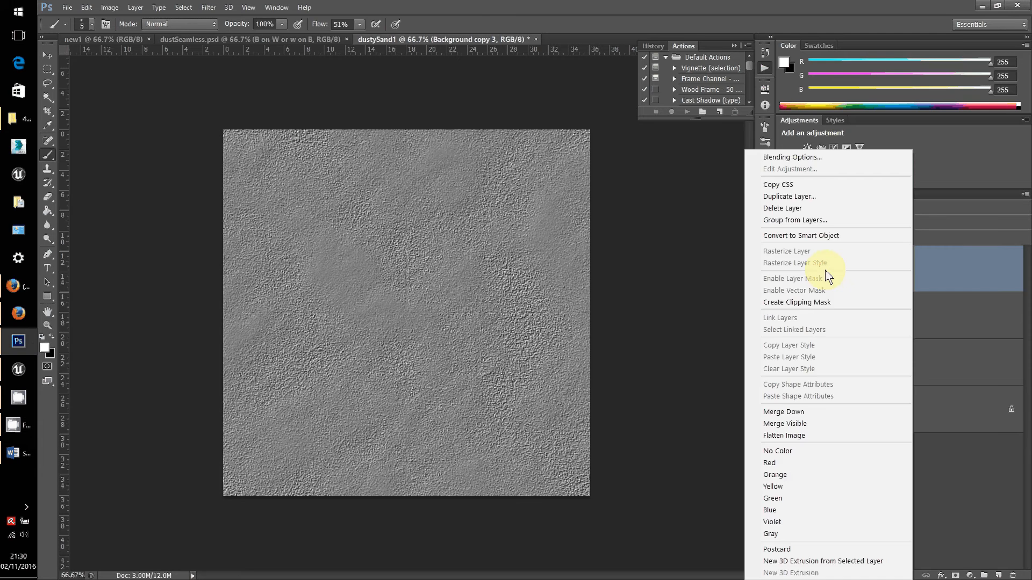
{"action": "left_click", "coordinate": [802, 197]}
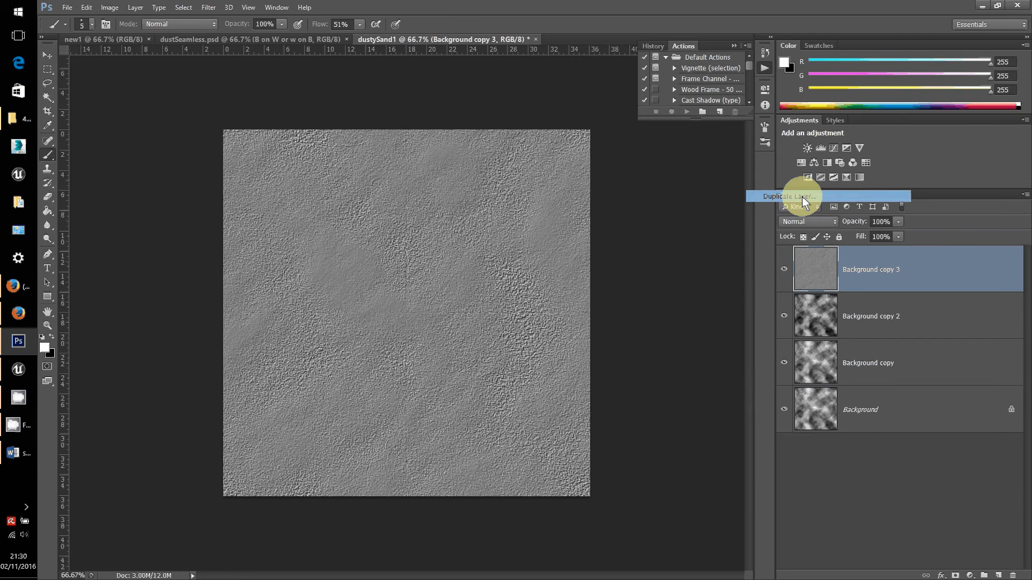
{"action": "left_click", "coordinate": [609, 177]}
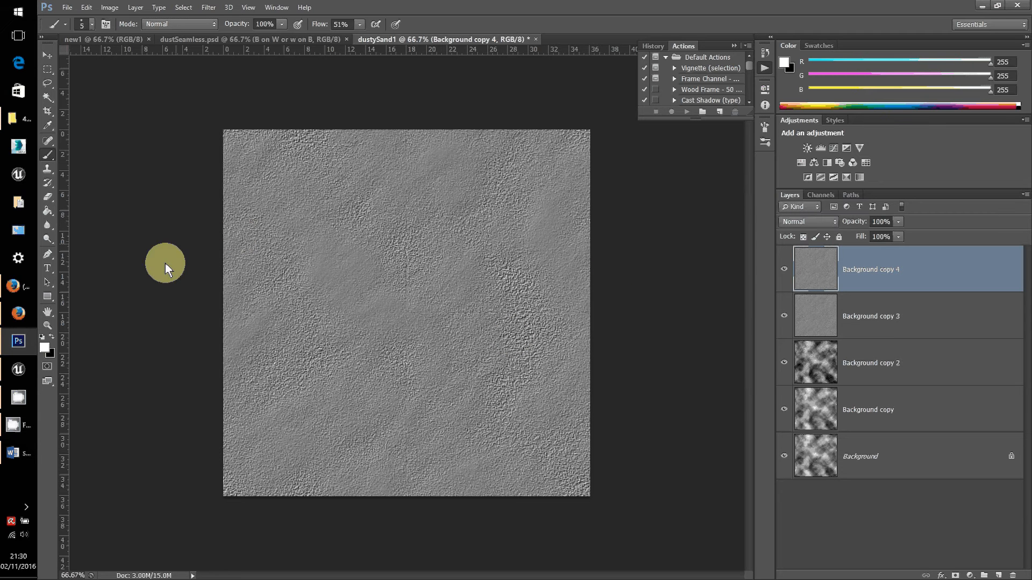
Set up the Brush tool with the textured 59-pixel preset and enlarge its size to 96 px
{"action": "left_click", "coordinate": [48, 170]}
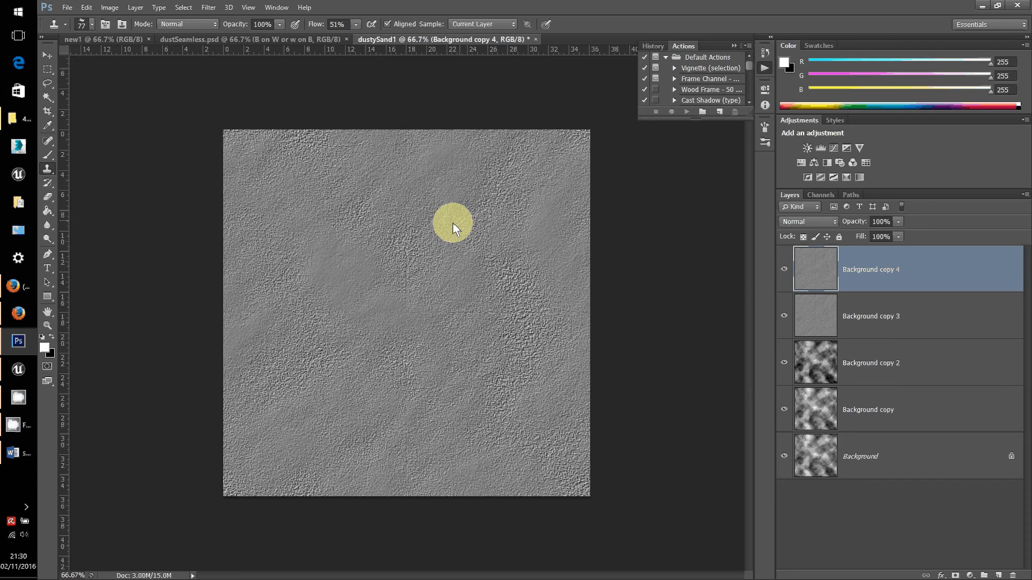
{"action": "left_click", "coordinate": [47, 153]}
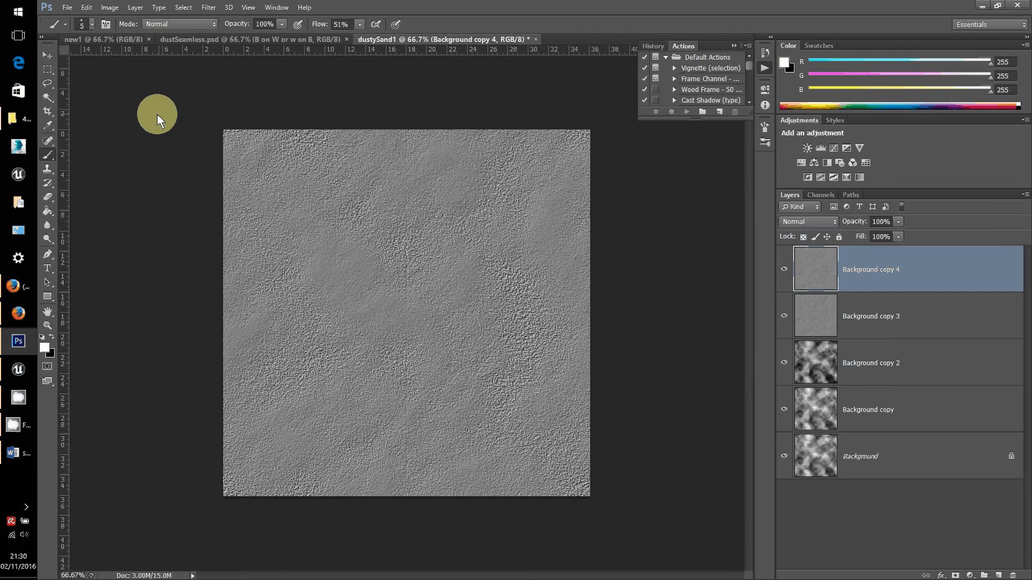
{"action": "left_click", "coordinate": [91, 23]}
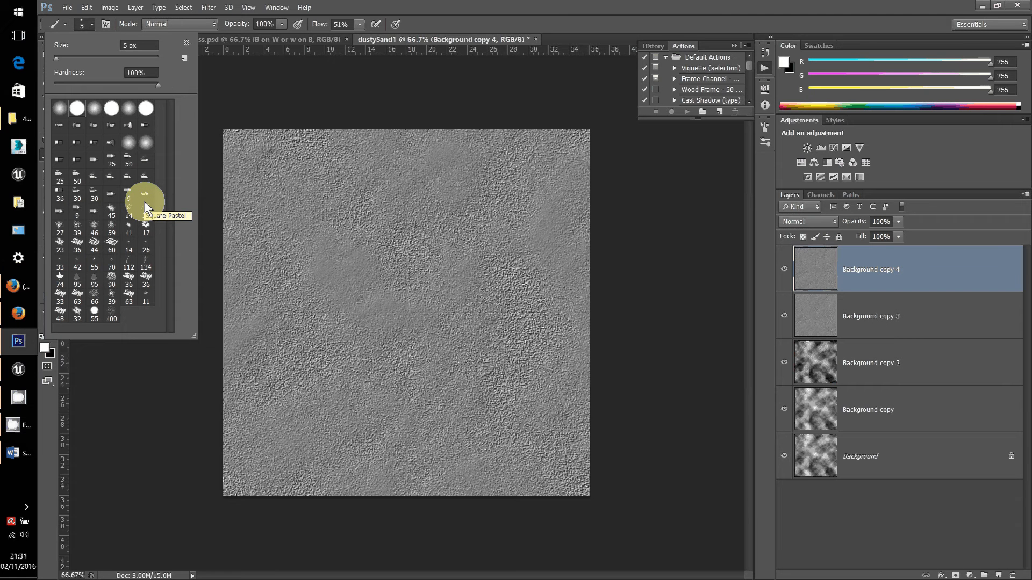
{"action": "left_click", "coordinate": [112, 226]}
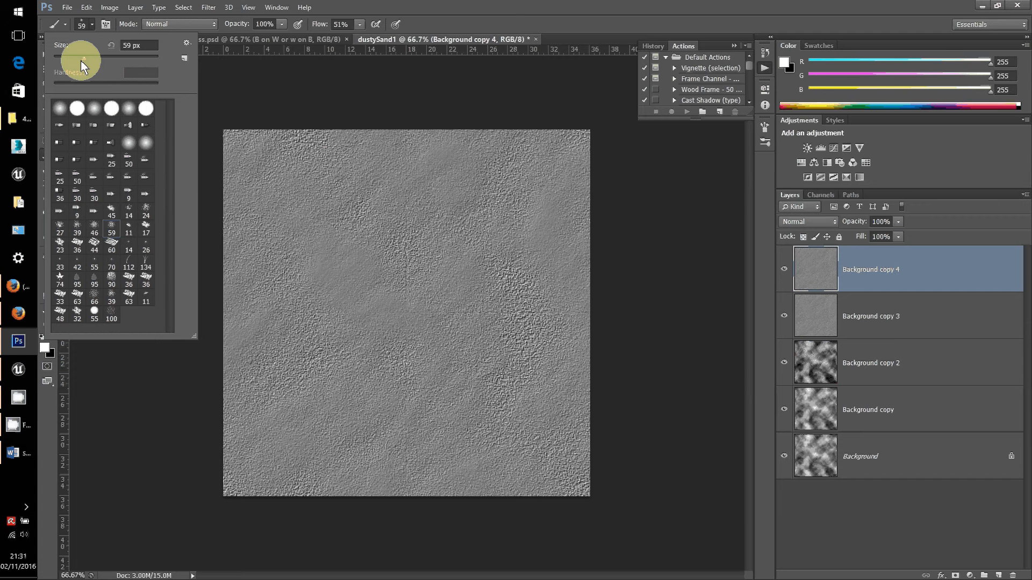
{"action": "left_click_drag", "start_coordinate": [80, 60], "coordinate": [103, 60]}
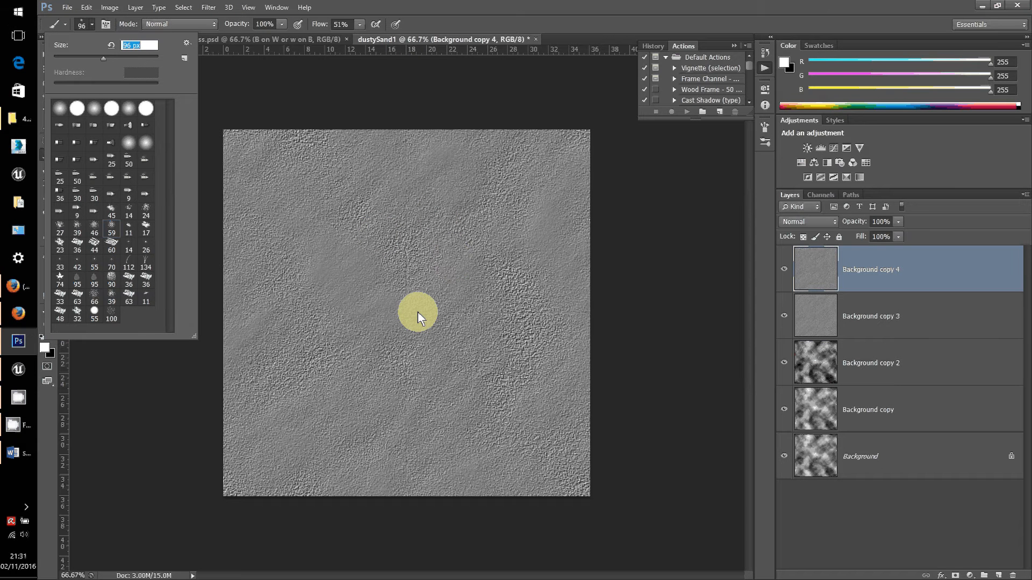
Revert the trial grey brush strokes on Background copy 4 back to the Duplicate Layer history state
{"action": "left_click", "coordinate": [474, 224], "text": "alt"}
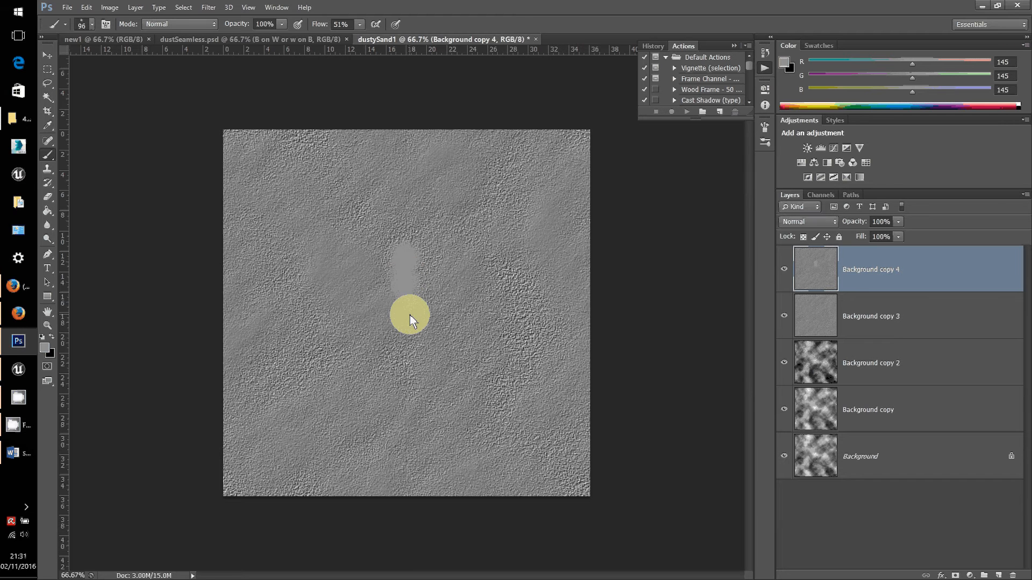
{"action": "key", "text": "ctrl+z"}
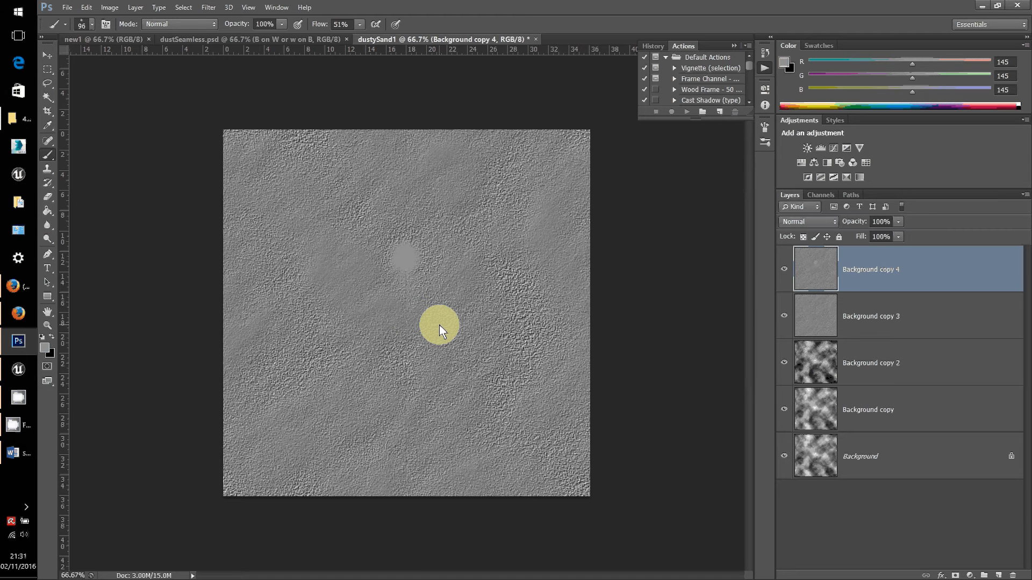
{"action": "left_click", "coordinate": [87, 8]}
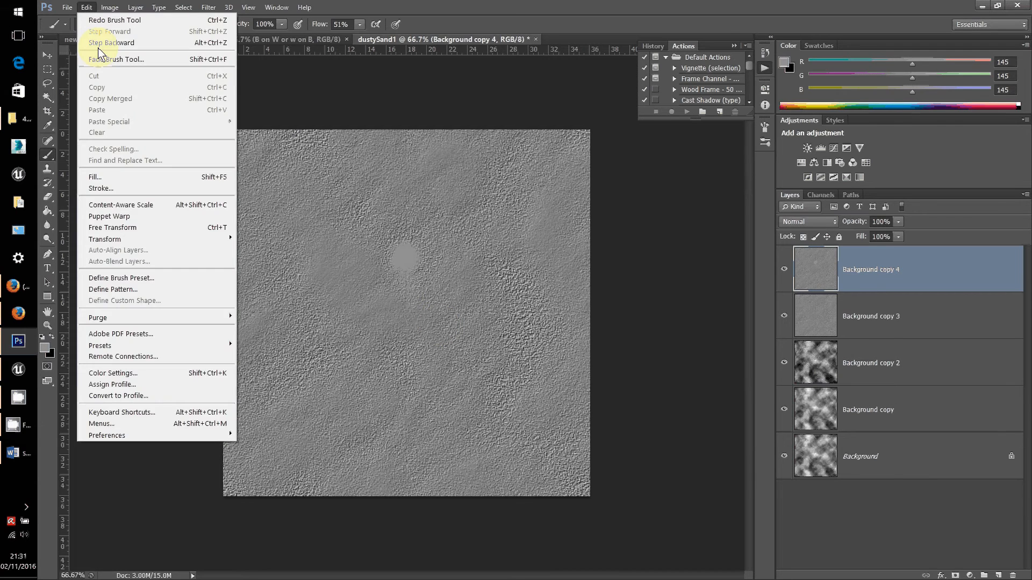
{"action": "left_click", "coordinate": [95, 42]}
{"action": "key", "text": "alt+e"}
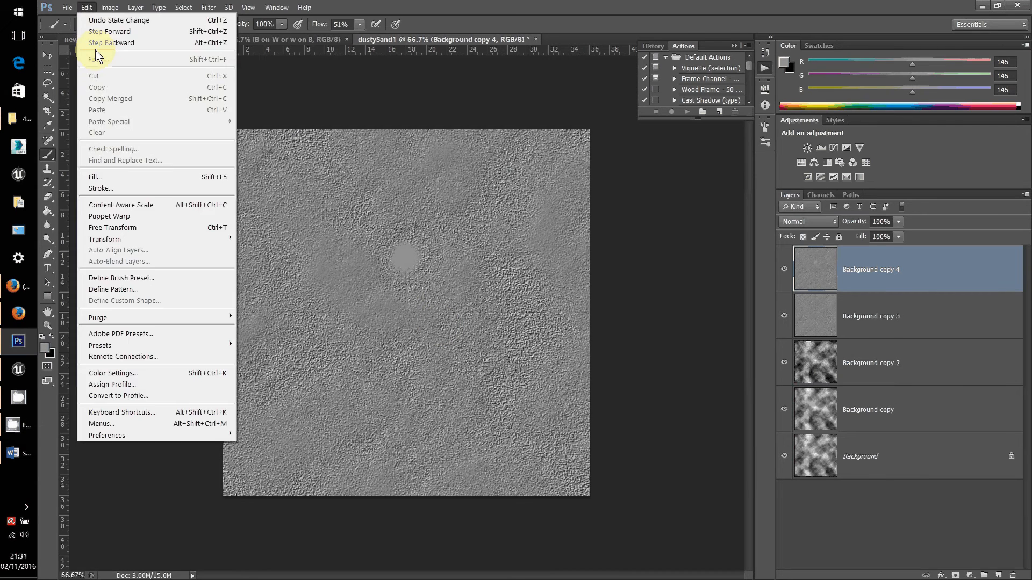
{"action": "left_click", "coordinate": [95, 45]}
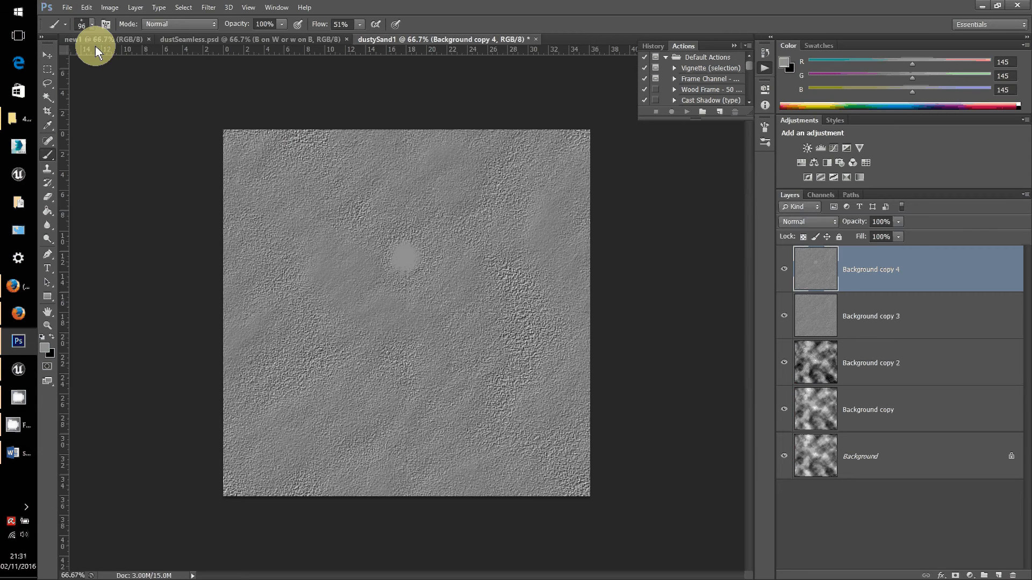
{"action": "key", "text": "alt+e"}
{"action": "left_click", "coordinate": [93, 45]}
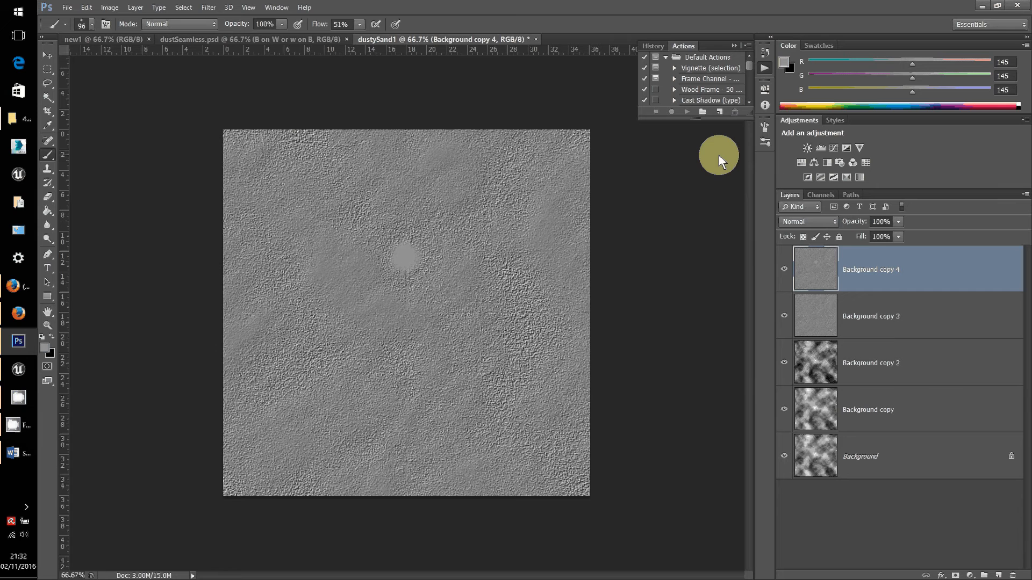
{"action": "left_click", "coordinate": [652, 47]}
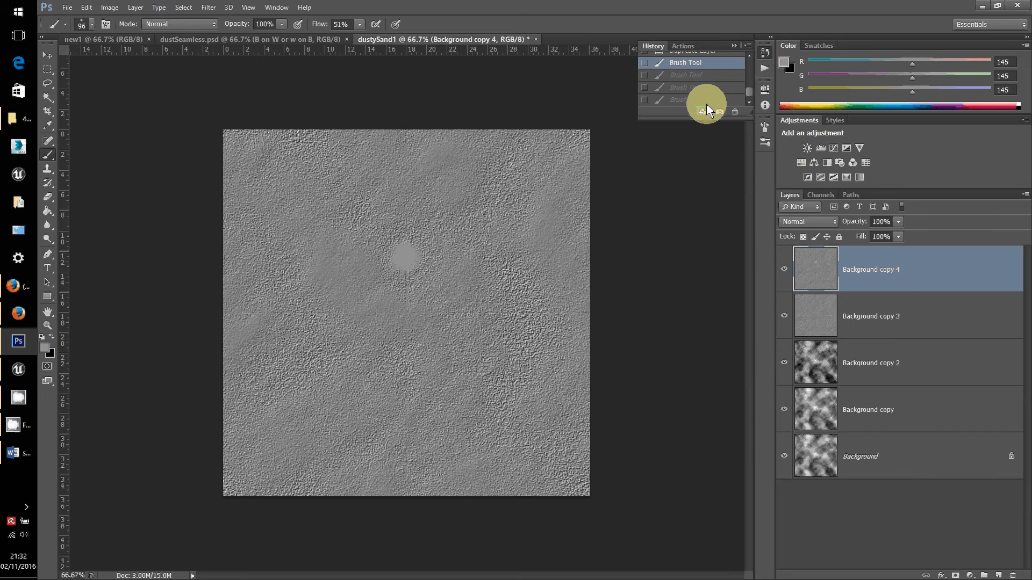
{"action": "left_click", "coordinate": [748, 55]}
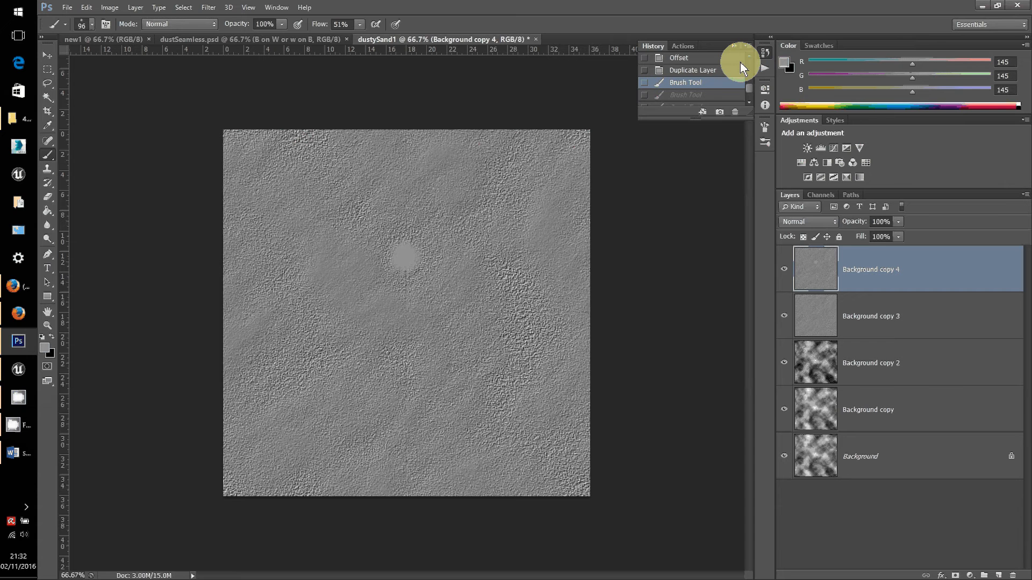
{"action": "left_click", "coordinate": [684, 72]}
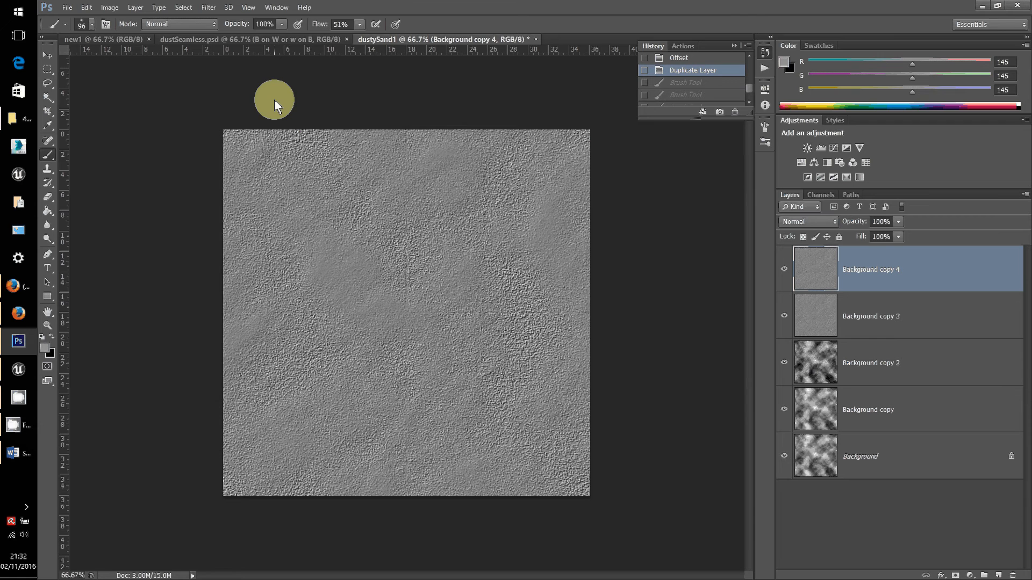
Compare textured brush presets such as Sponge Brush Projection, choose the 36 px Charcoal Large Smear and enlarge it to 94 px
{"action": "left_click", "coordinate": [276, 7]}
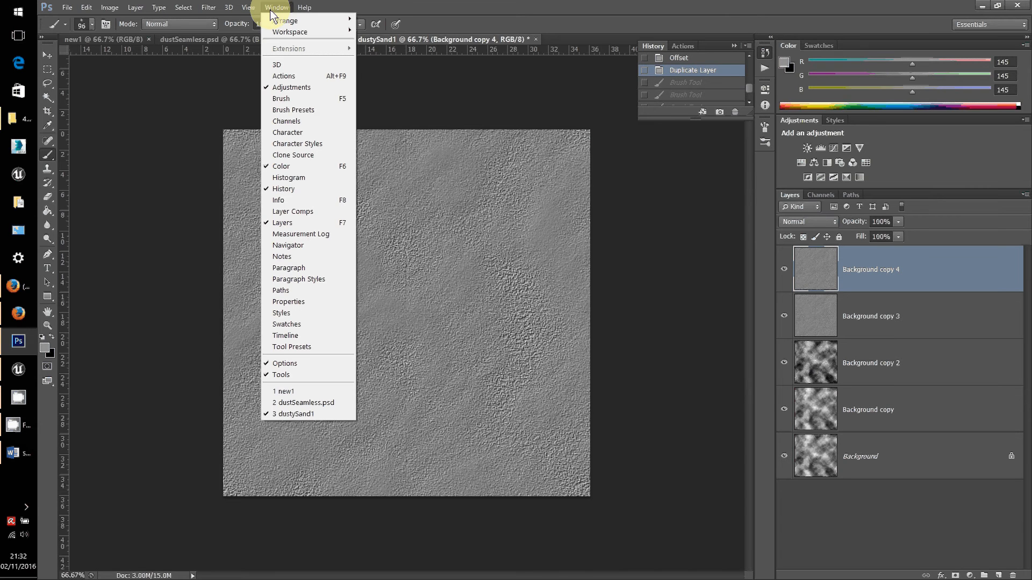
{"action": "left_click", "coordinate": [310, 110]}
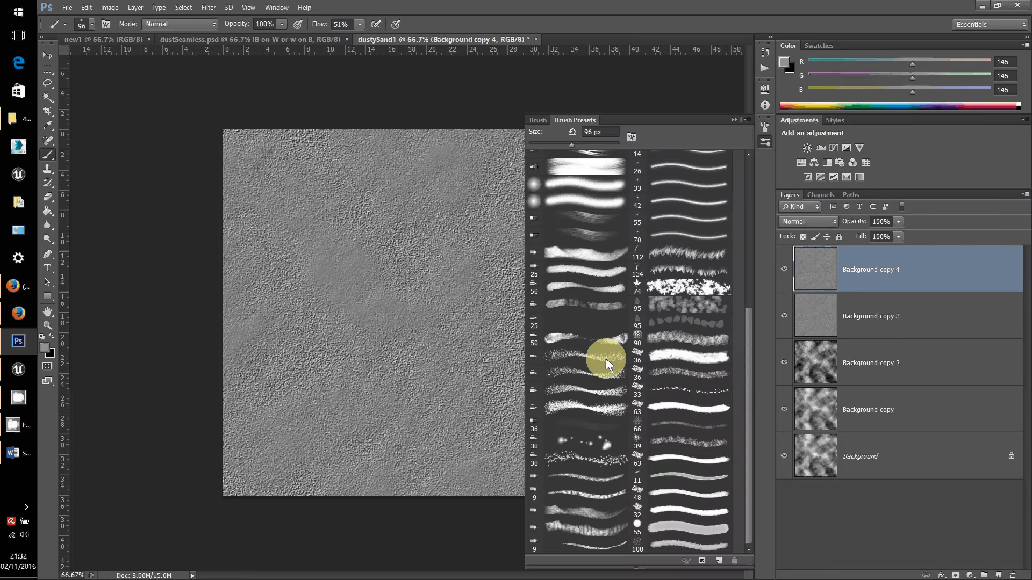
{"action": "left_click", "coordinate": [684, 358]}
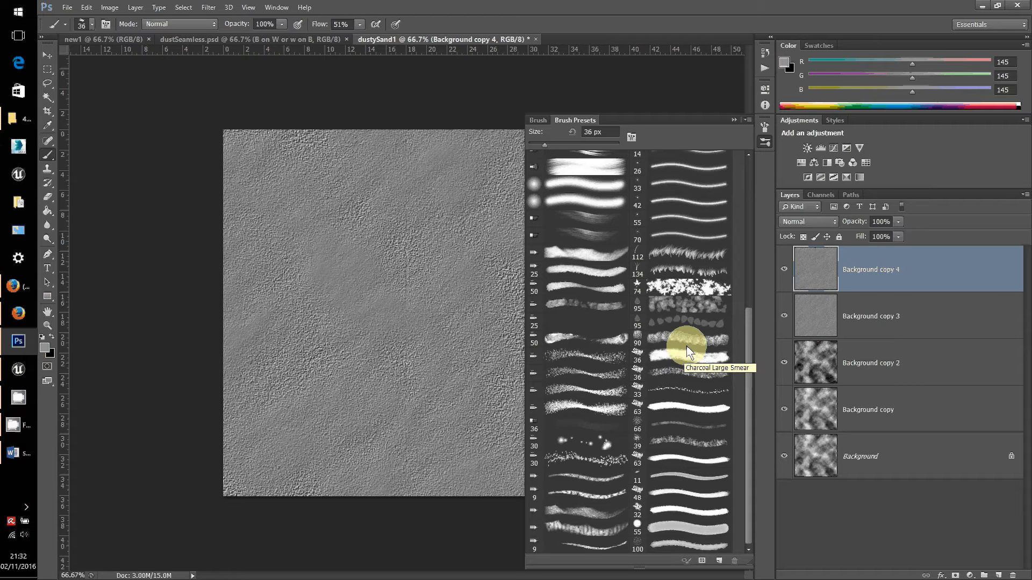
{"action": "left_click", "coordinate": [687, 341]}
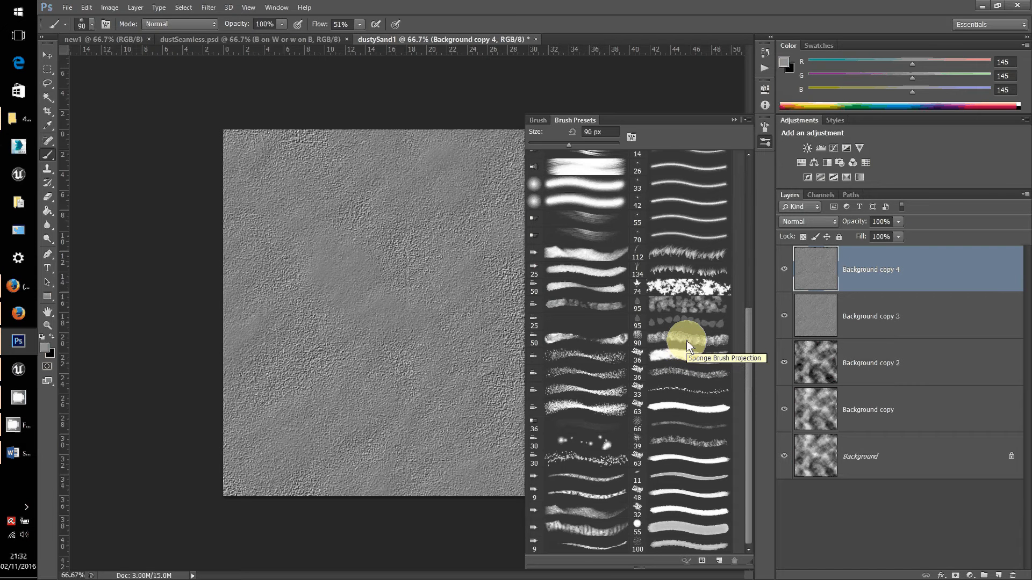
{"action": "left_click", "coordinate": [684, 355]}
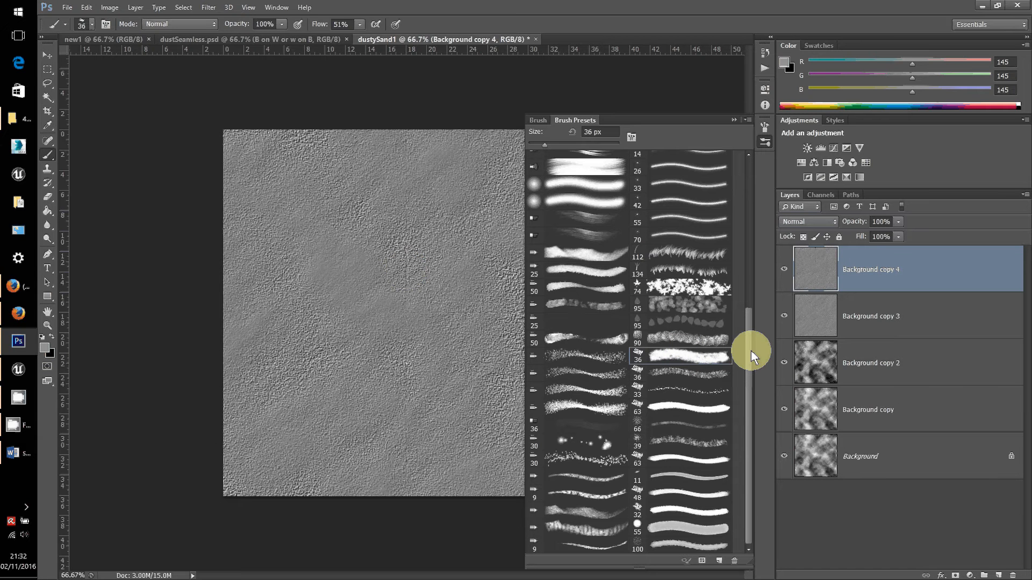
{"action": "mouse_move", "coordinate": [750, 351]}
{"action": "left_mouse_down"}
{"action": "mouse_move", "coordinate": [756, 227]}
{"action": "mouse_move", "coordinate": [757, 379]}
{"action": "left_mouse_up"}
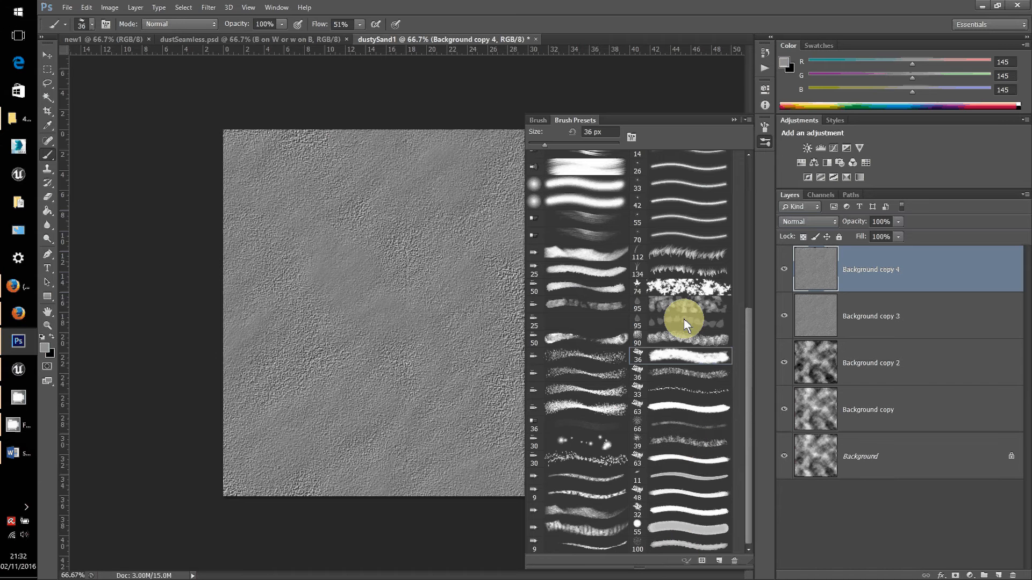
{"action": "left_click", "coordinate": [688, 250]}
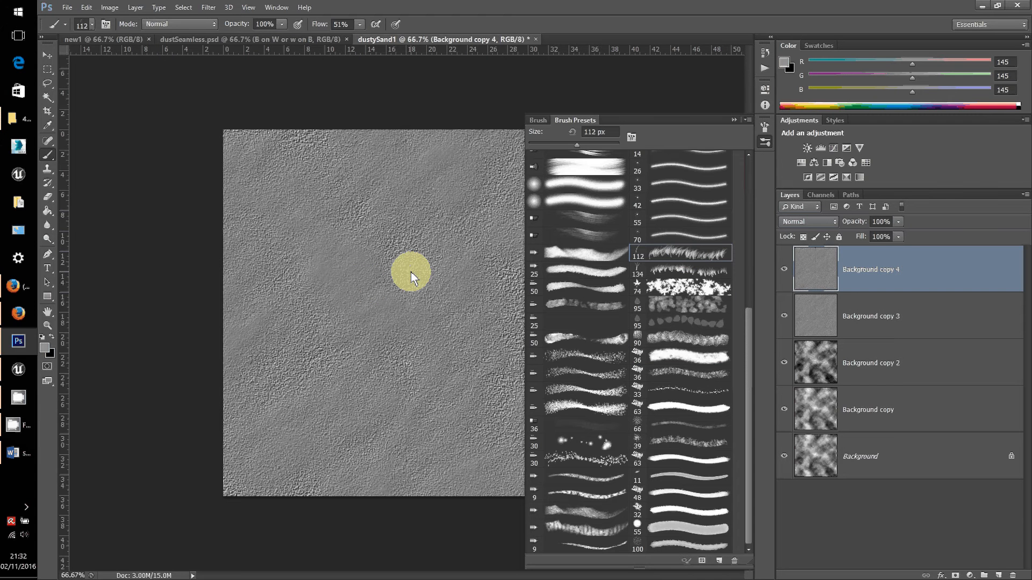
{"action": "left_click", "coordinate": [693, 357]}
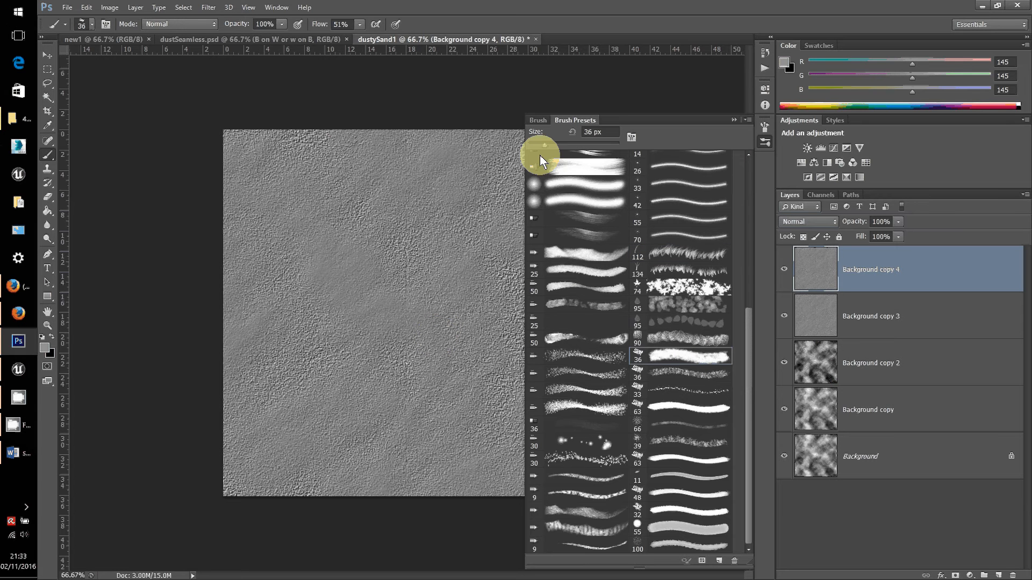
{"action": "left_click_drag", "start_coordinate": [545, 145], "coordinate": [571, 146]}
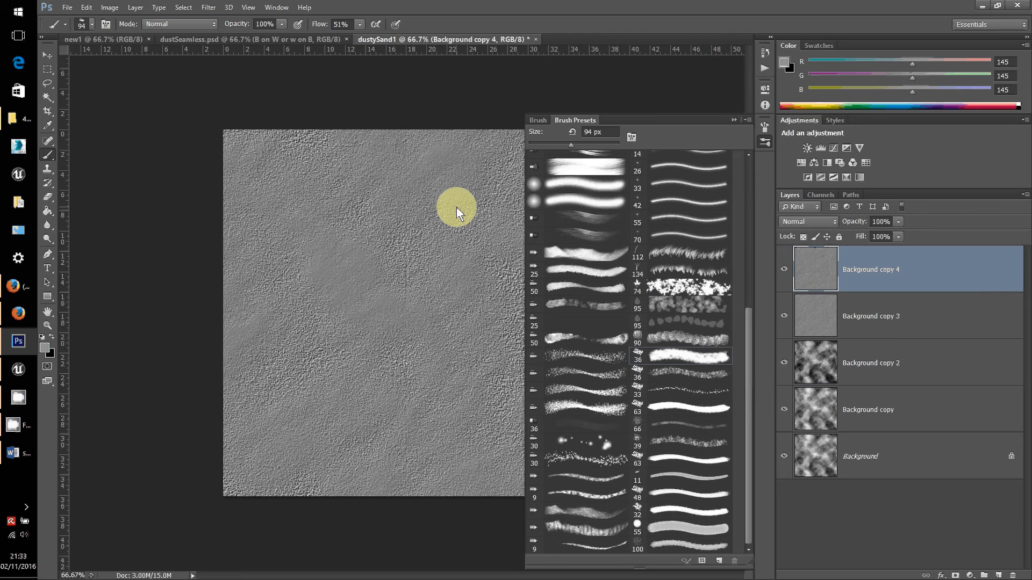
Switch to the Clone Stamp tool at 77 px, retouch the central seam on Background copy 4 and hide the brush presets
{"action": "key", "text": "s"}
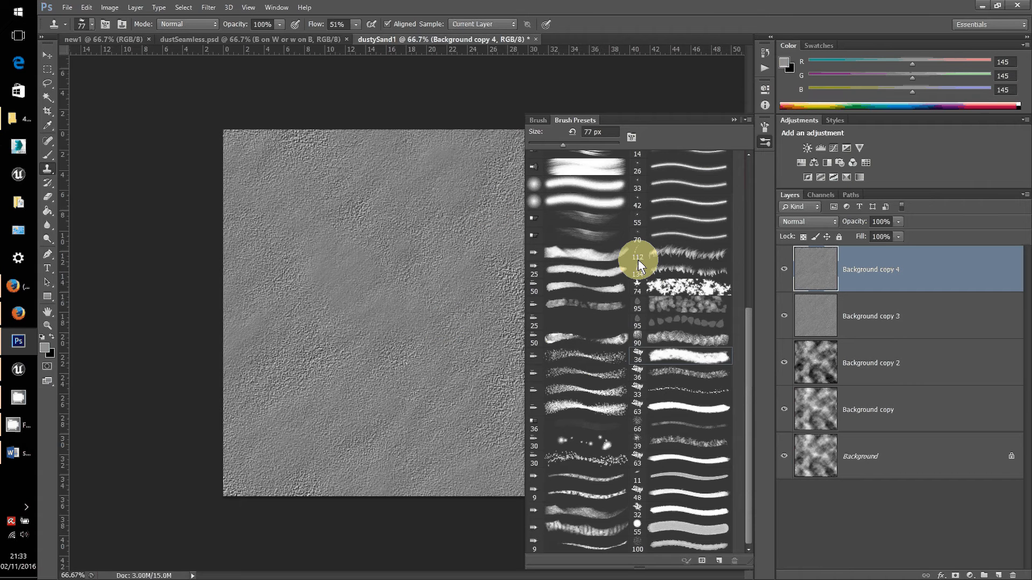
{"action": "left_click", "coordinate": [740, 124]}
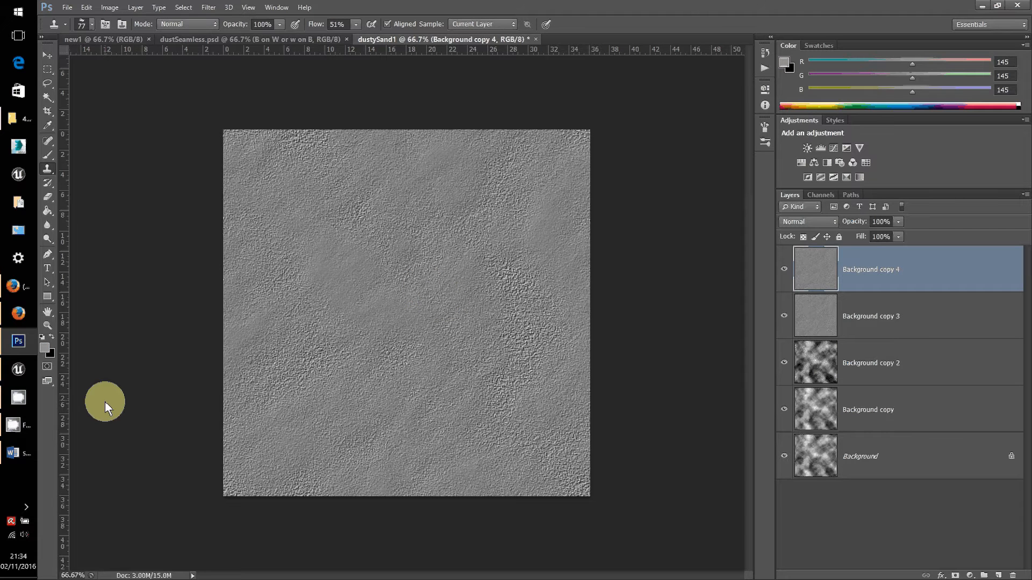
Consult the Word instructions, return to Photoshop and duplicate Background copy 4 within dustySand1 as Background copy 5
{"action": "left_click", "coordinate": [19, 453]}
{"action": "scroll", "coordinate": [488, 388], "scroll_direction": "down", "scroll_amount": 1}
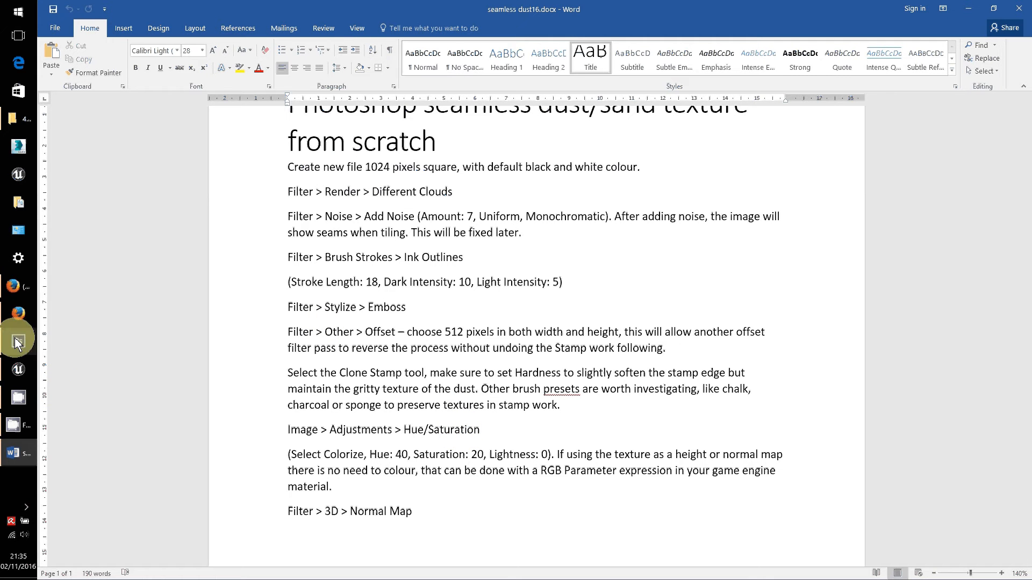
{"action": "mouse_move", "coordinate": [17, 344]}
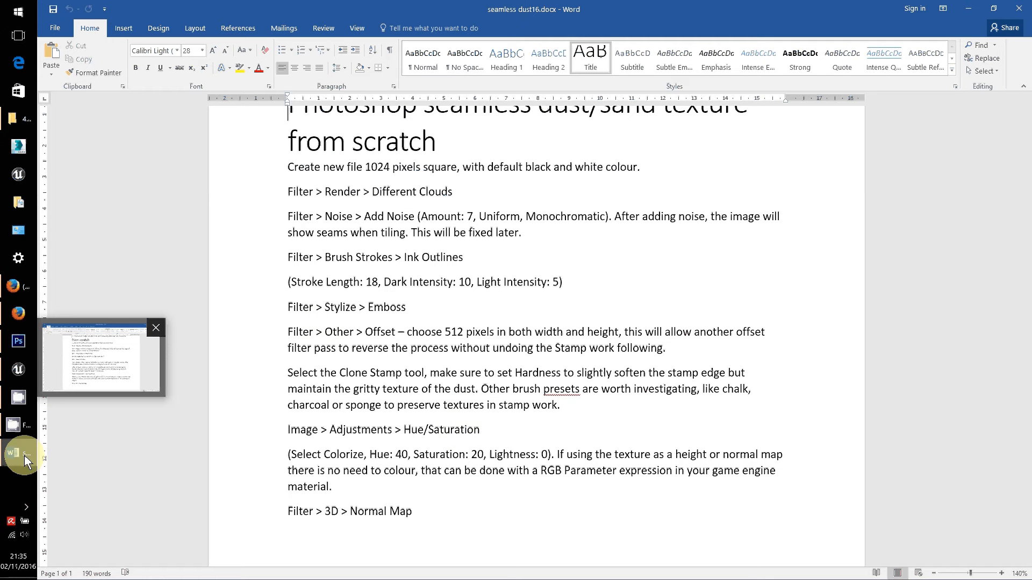
{"action": "left_click", "coordinate": [18, 341]}
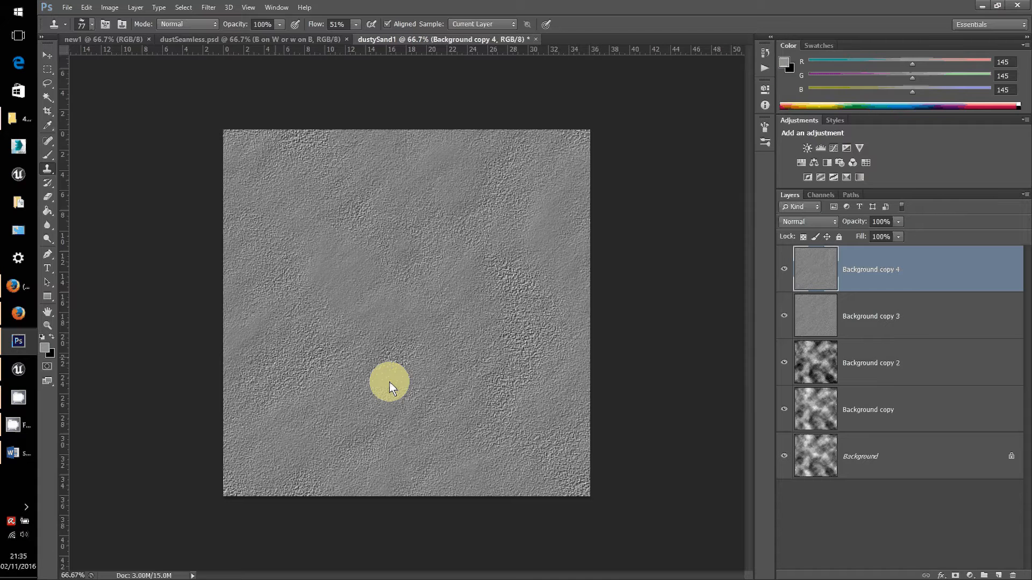
{"action": "right_click", "coordinate": [901, 275]}
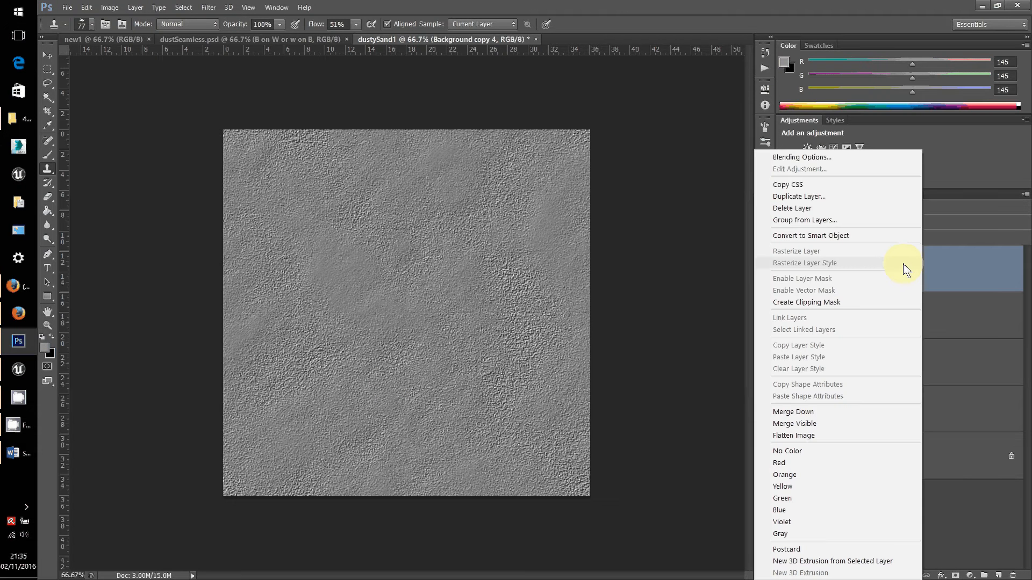
{"action": "left_click", "coordinate": [805, 197]}
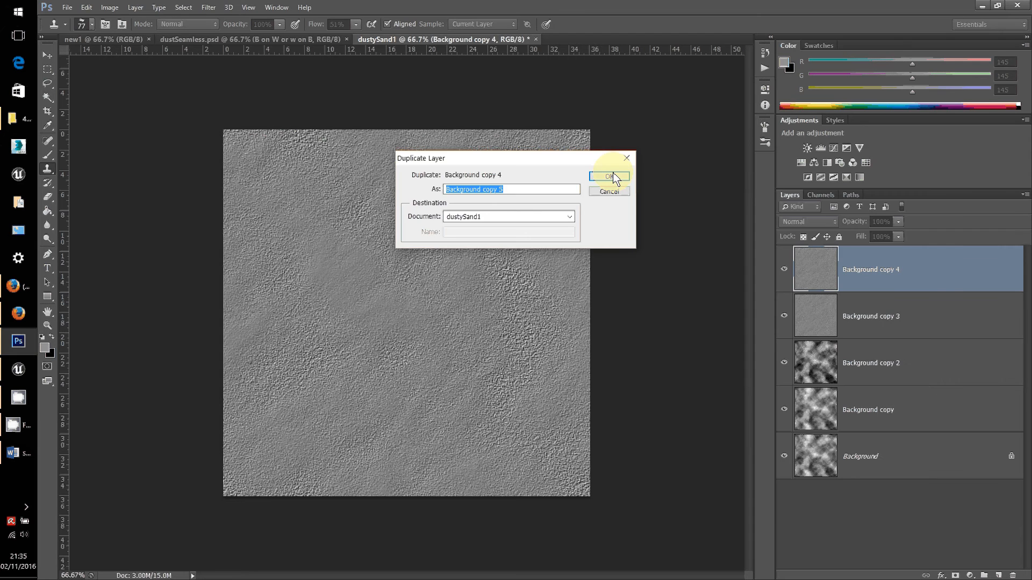
{"action": "left_click", "coordinate": [611, 176]}
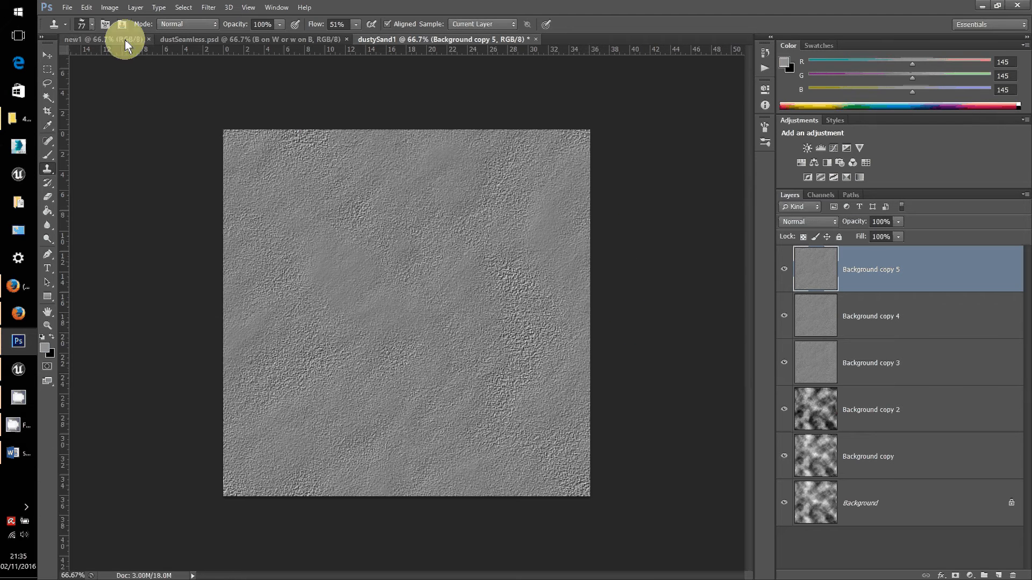
Open the Hue/Saturation adjustment for the Background copy 5 layer
{"action": "key", "text": "alt+i"}
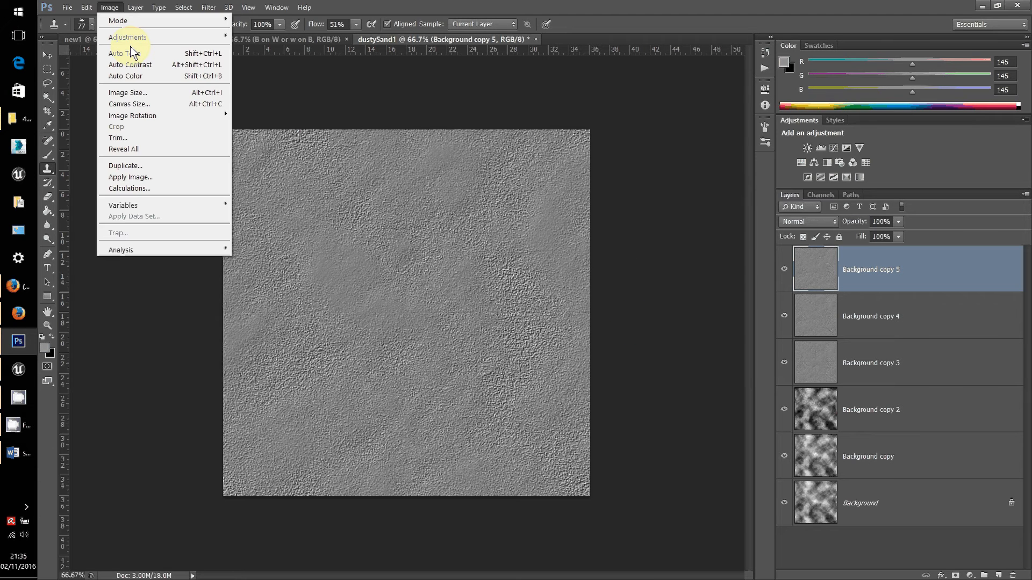
{"action": "mouse_move", "coordinate": [129, 36]}
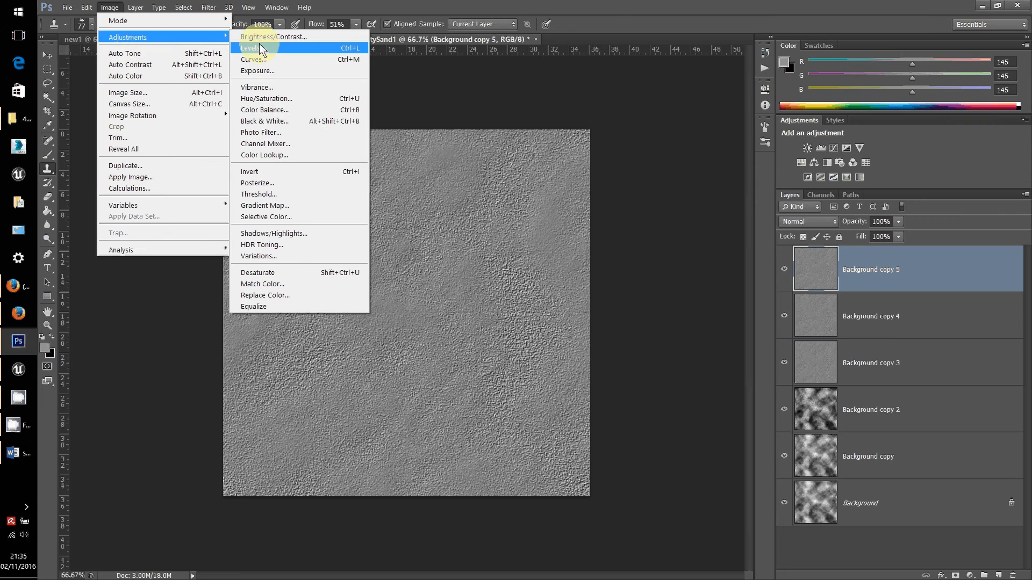
{"action": "left_click", "coordinate": [283, 100]}
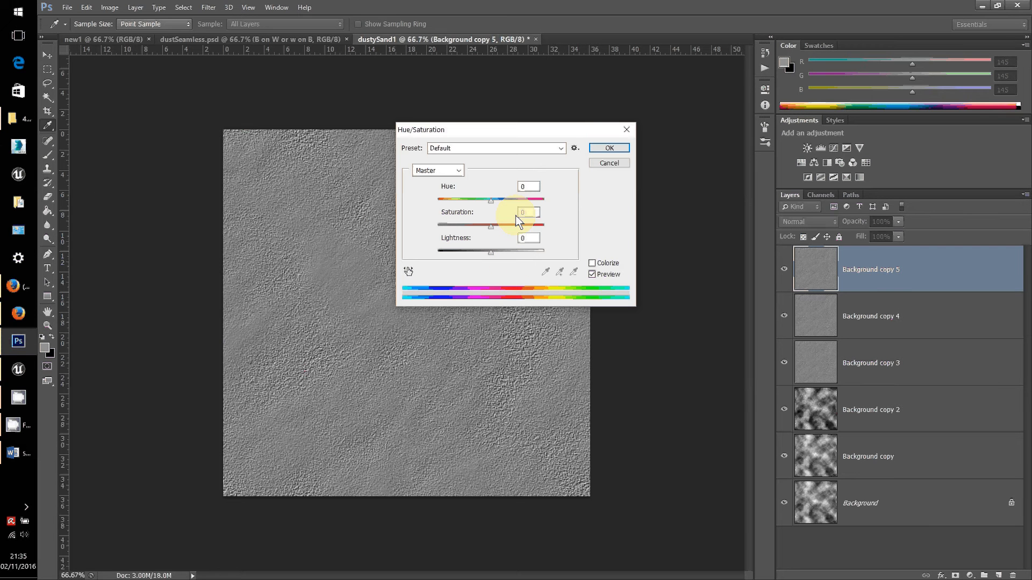
Try shifting hue to 40 and -98, saturation to +92 and lightness to +29 without colorizing the layer
{"action": "double_click", "coordinate": [524, 188]}
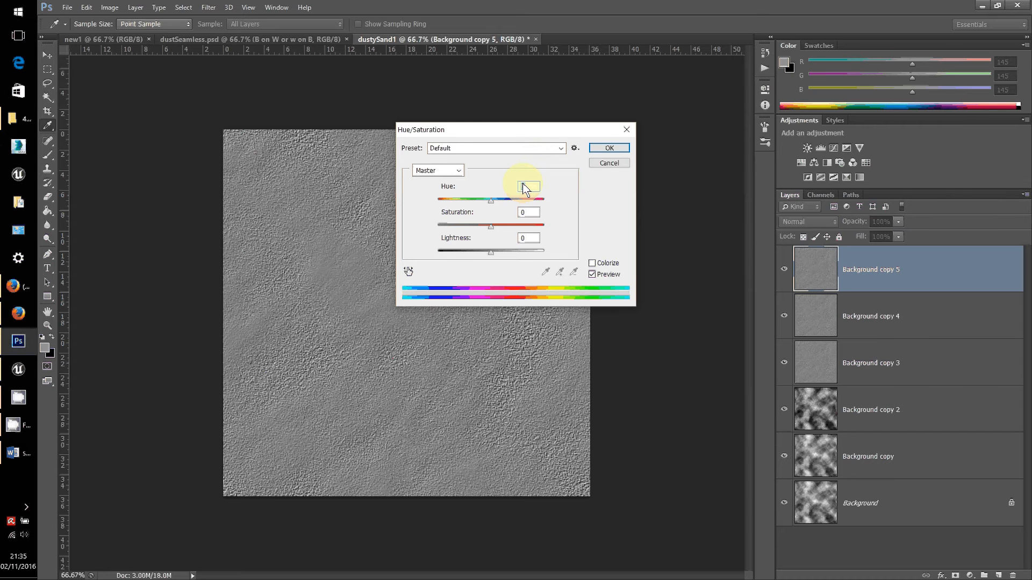
{"action": "type", "text": "40"}
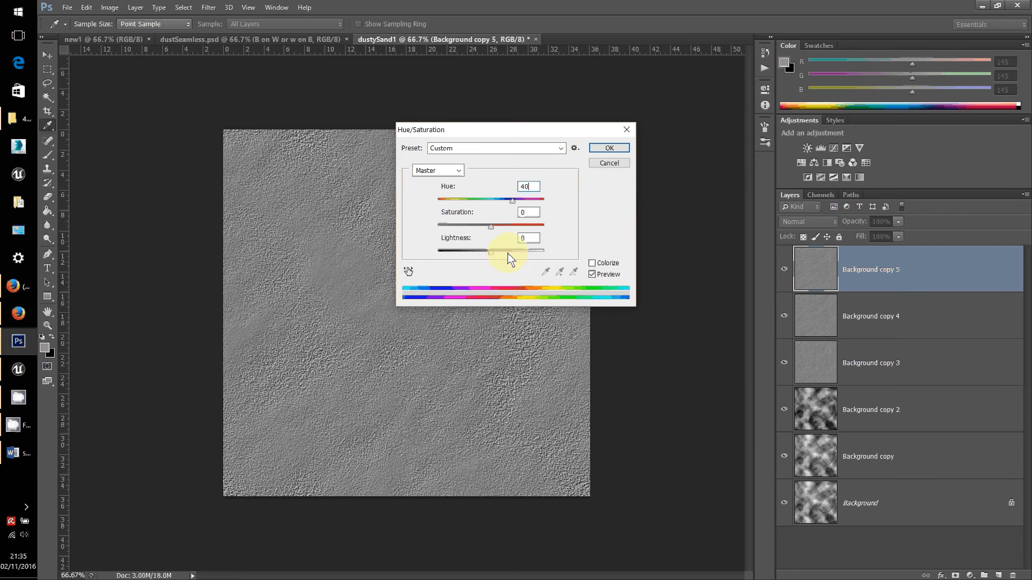
{"action": "left_click", "coordinate": [507, 254]}
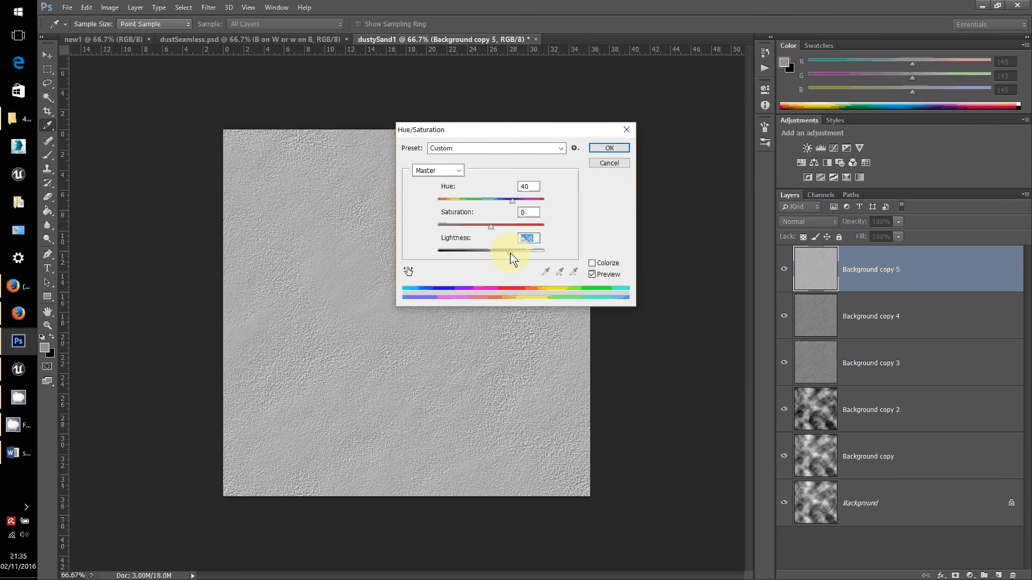
{"action": "left_click_drag", "start_coordinate": [510, 253], "coordinate": [455, 208]}
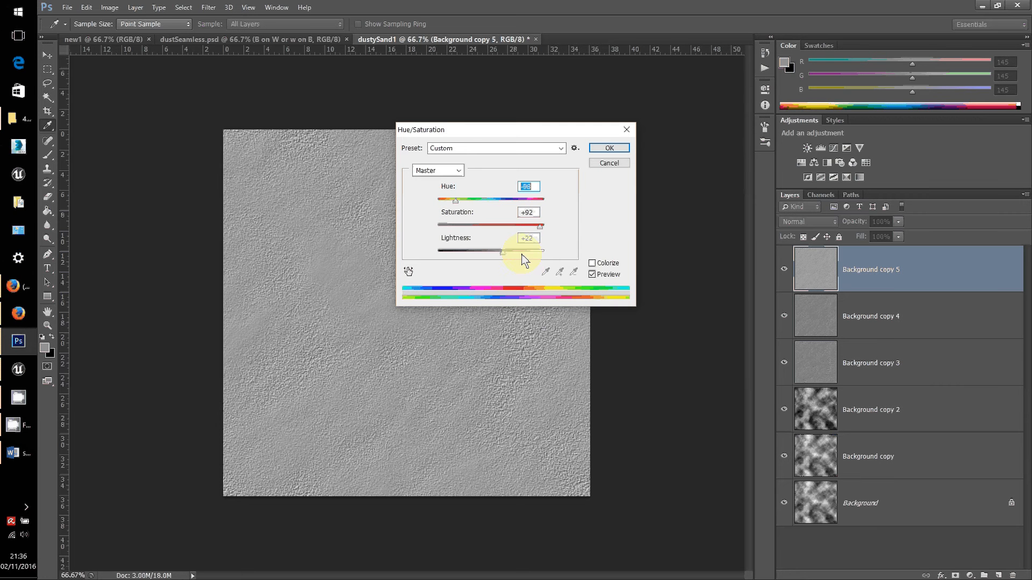
{"action": "mouse_move", "coordinate": [505, 258]}
{"action": "left_mouse_down"}
{"action": "mouse_move", "coordinate": [490, 254]}
{"action": "mouse_move", "coordinate": [506, 258]}
{"action": "left_mouse_up"}
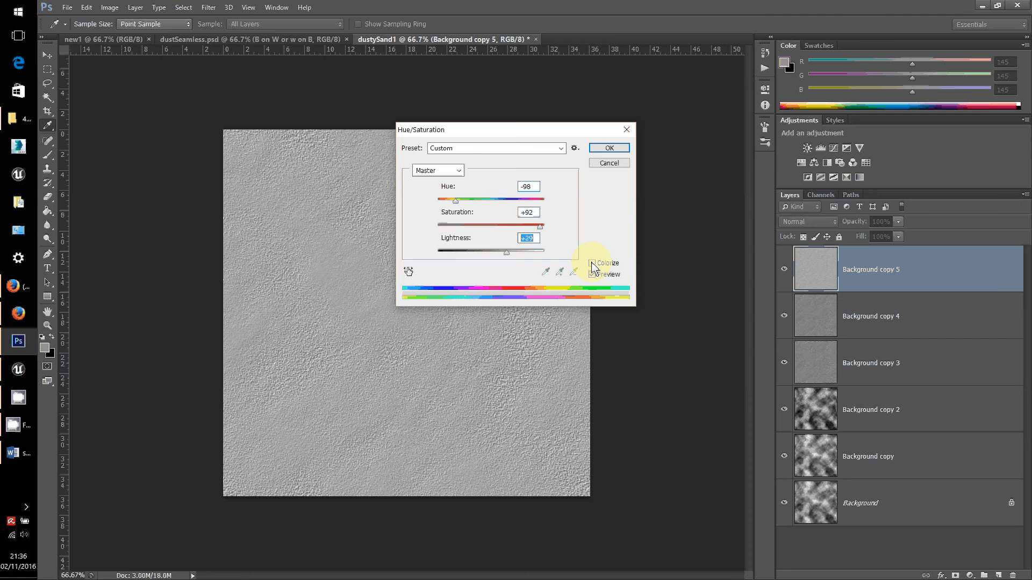
Colorize the Background copy 5 layer with hue 40 and saturation 16, and apply the Hue/Saturation adjustment
{"action": "left_click", "coordinate": [592, 263]}
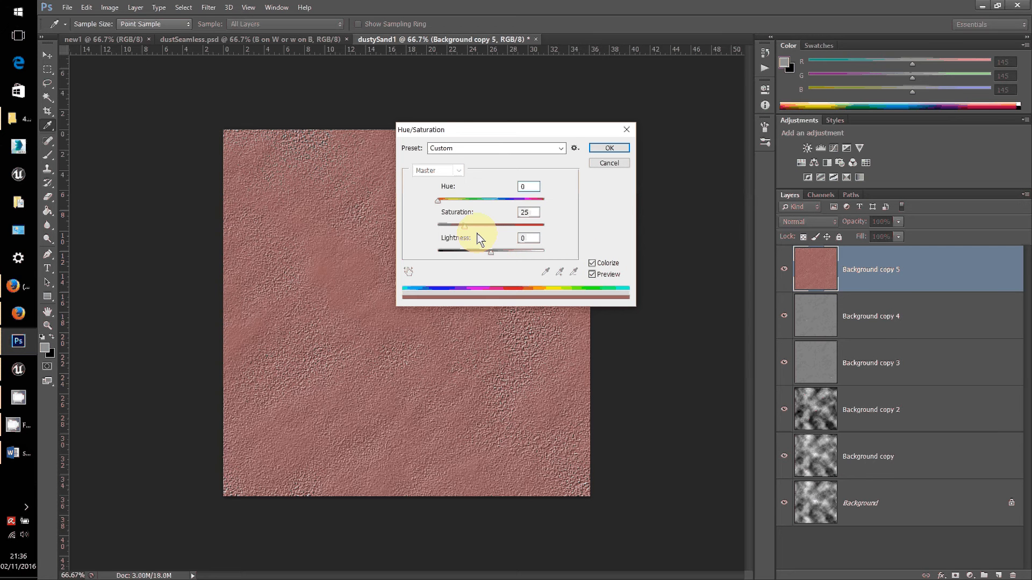
{"action": "left_click", "coordinate": [448, 201]}
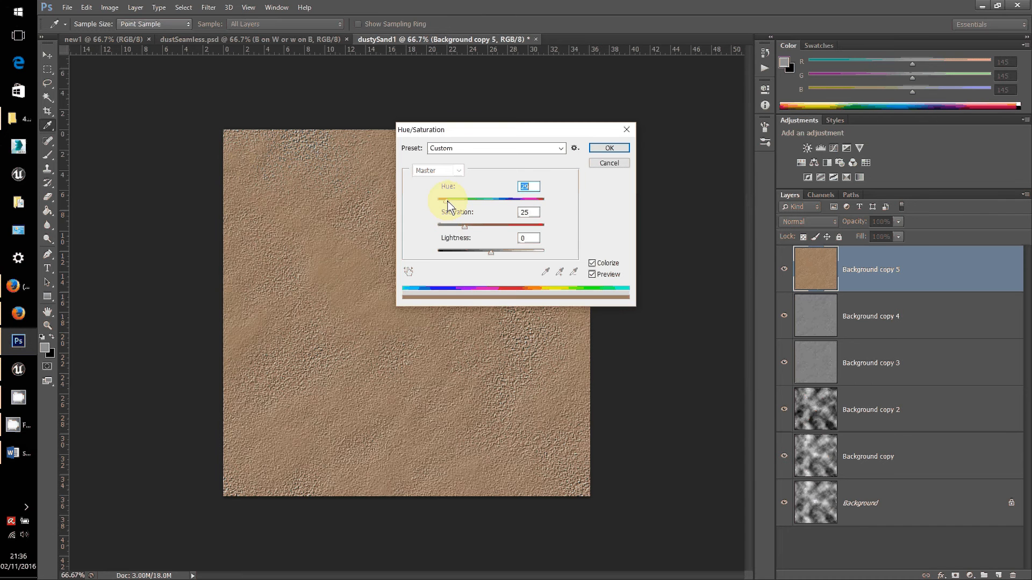
{"action": "left_click_drag", "start_coordinate": [463, 230], "coordinate": [456, 237]}
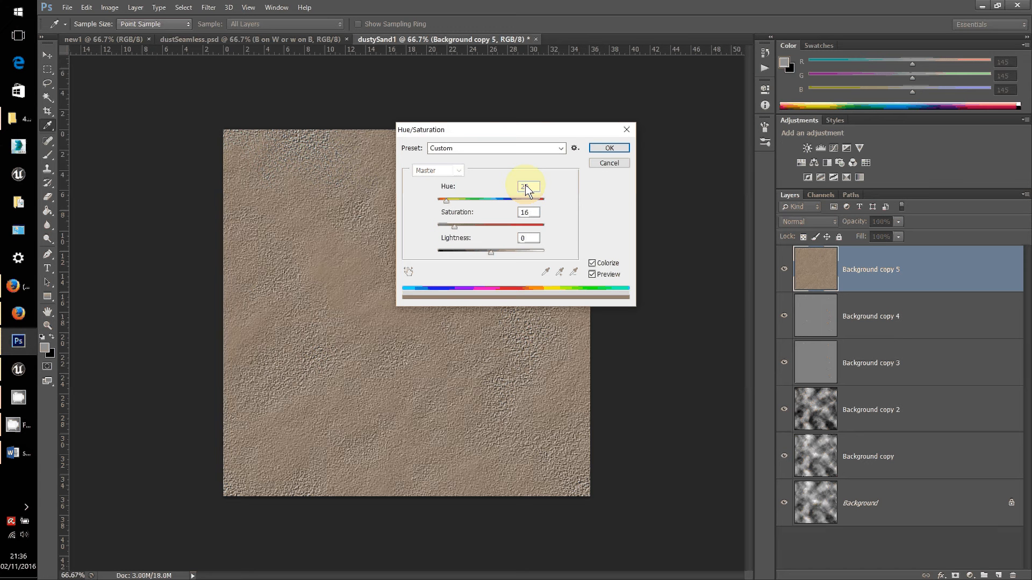
{"action": "double_click", "coordinate": [526, 187]}
{"action": "type", "text": "4"}
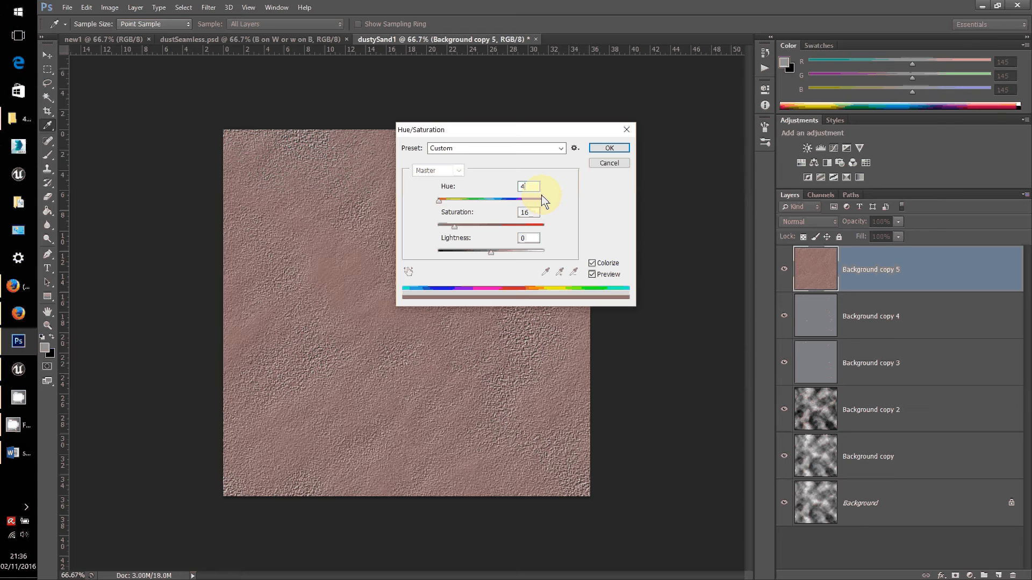
{"action": "type", "text": "0"}
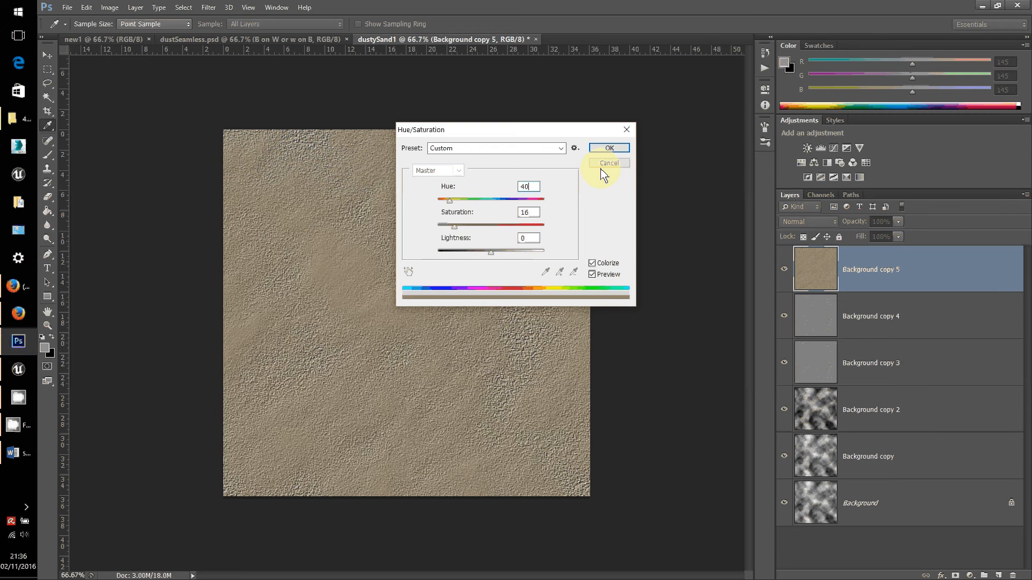
{"action": "key", "text": "Return"}
{"action": "key", "text": "s"}
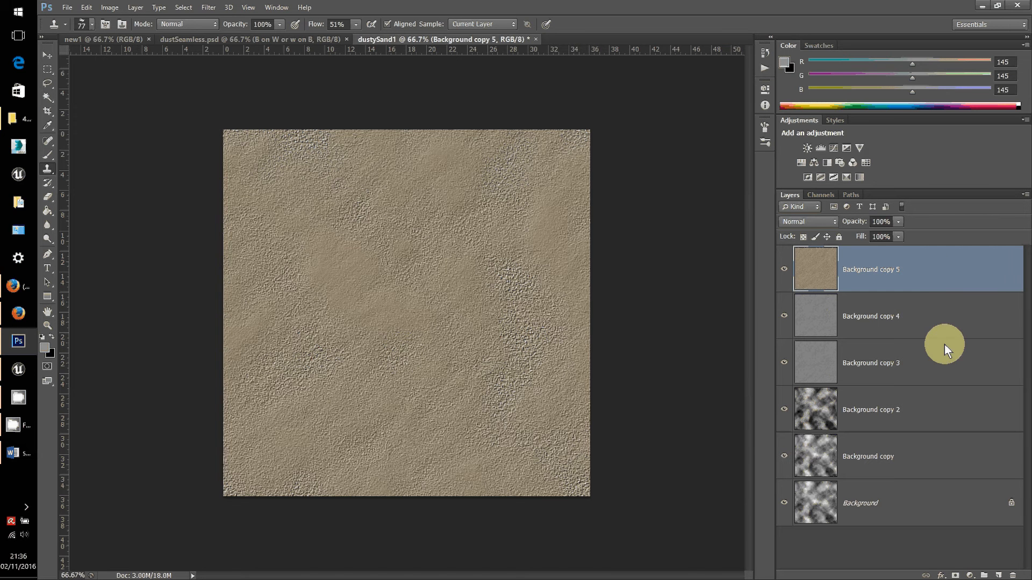
Duplicate the colorized Background copy 5 layer within dustySand1 as Background copy 6
{"action": "right_click", "coordinate": [940, 270]}
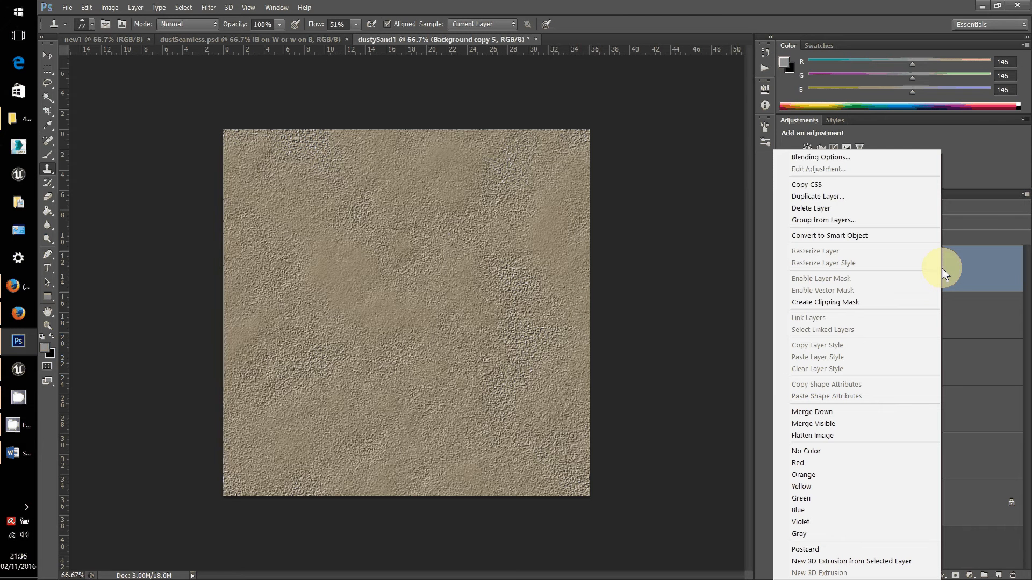
{"action": "left_click", "coordinate": [779, 198]}
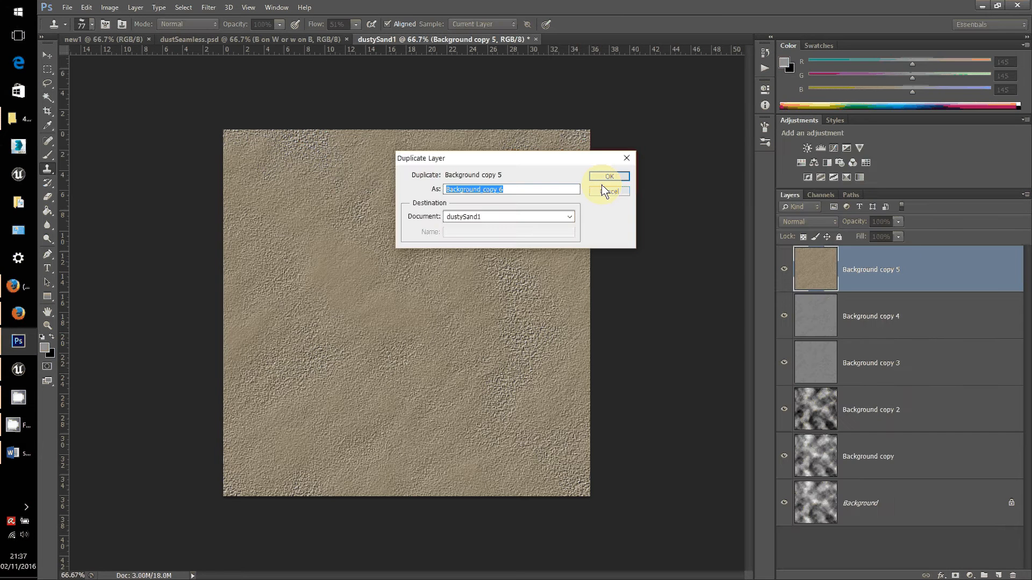
{"action": "left_click", "coordinate": [604, 179]}
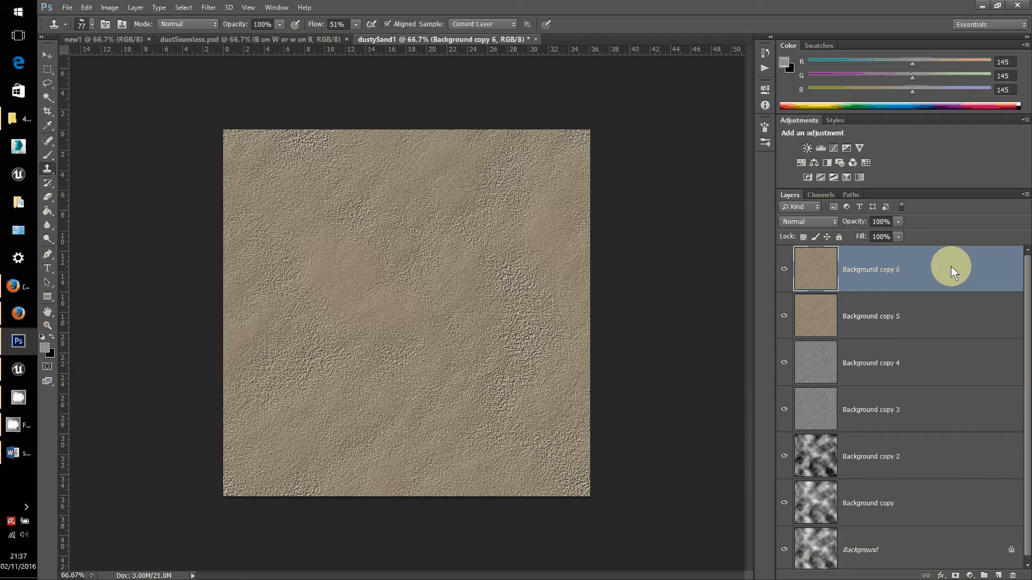
Generate a normal map on Background copy 6 with the xNormal Height2Normals filter, enabling Normalize source
{"action": "left_click", "coordinate": [230, 9]}
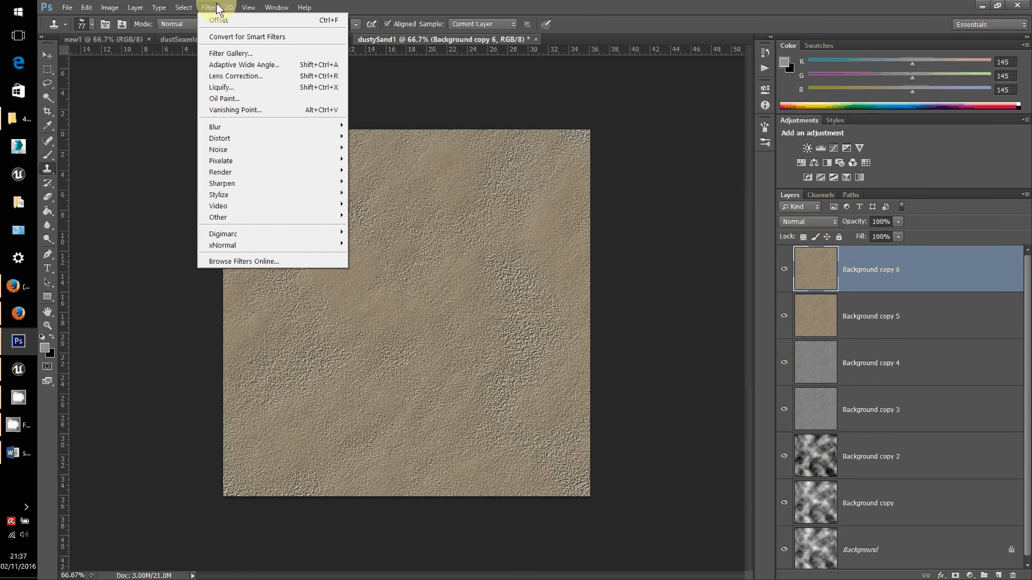
{"action": "left_click", "coordinate": [210, 9]}
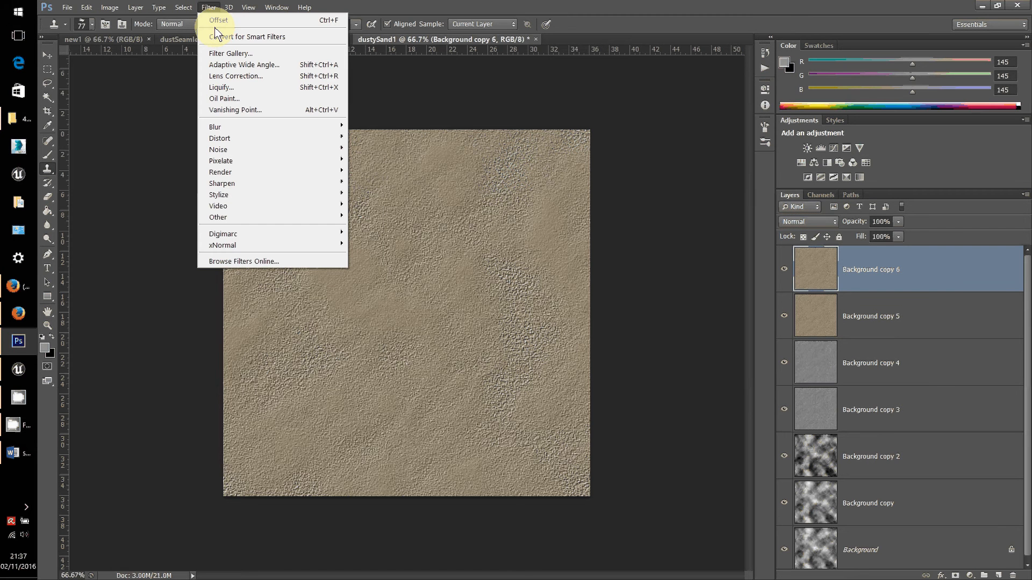
{"action": "mouse_move", "coordinate": [246, 128]}
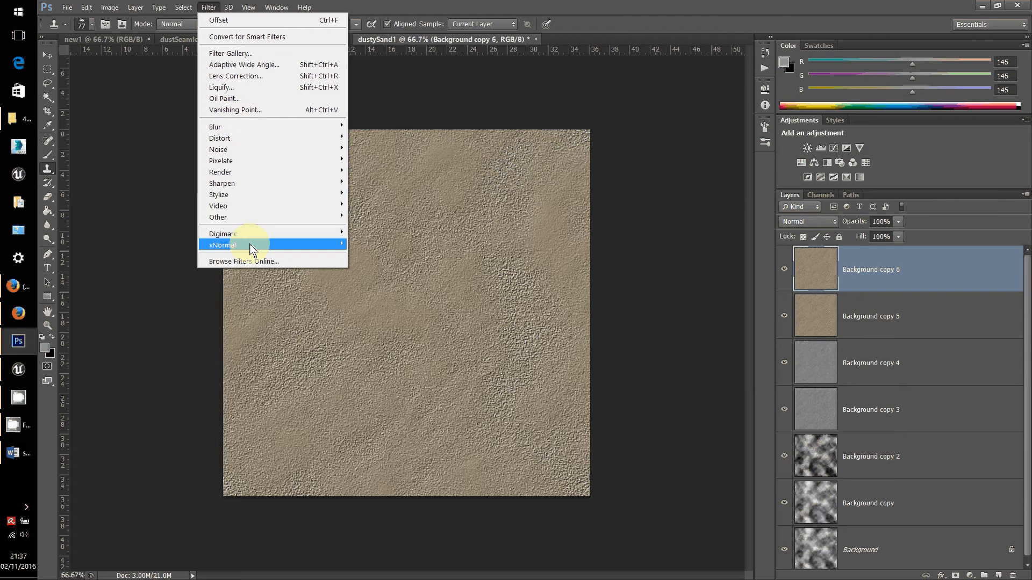
{"action": "mouse_move", "coordinate": [258, 248]}
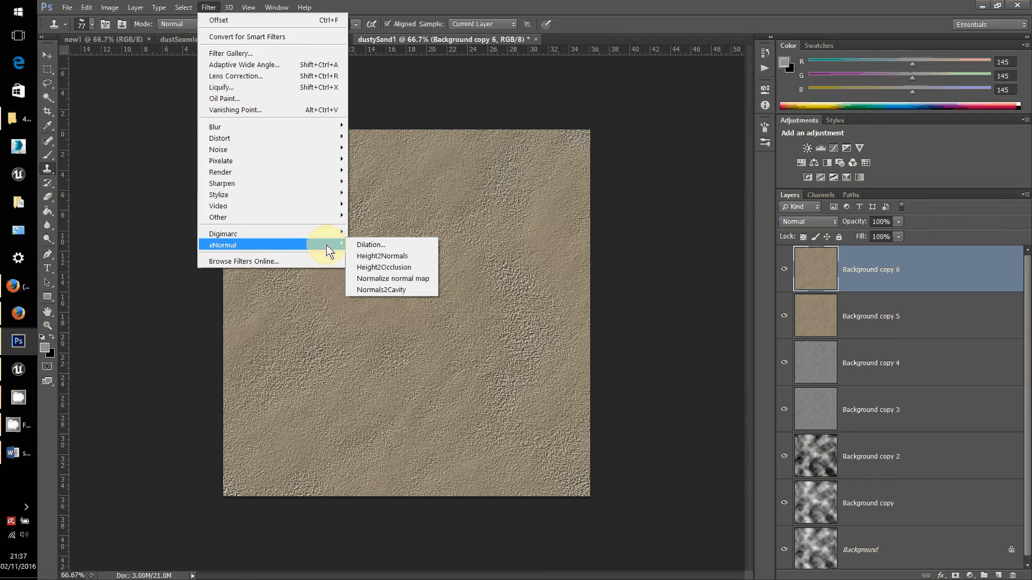
{"action": "left_click", "coordinate": [385, 258]}
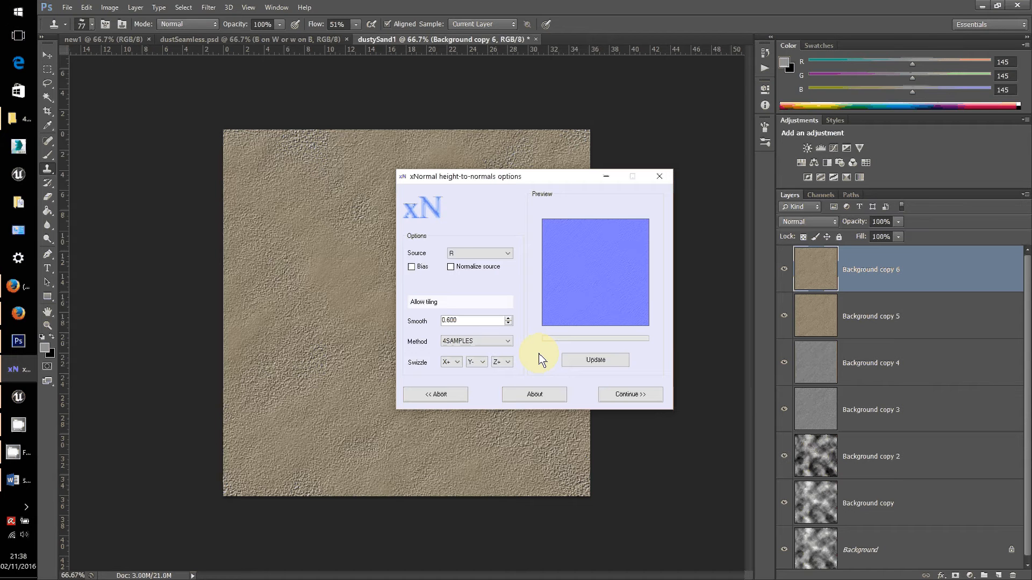
{"action": "left_click", "coordinate": [451, 268]}
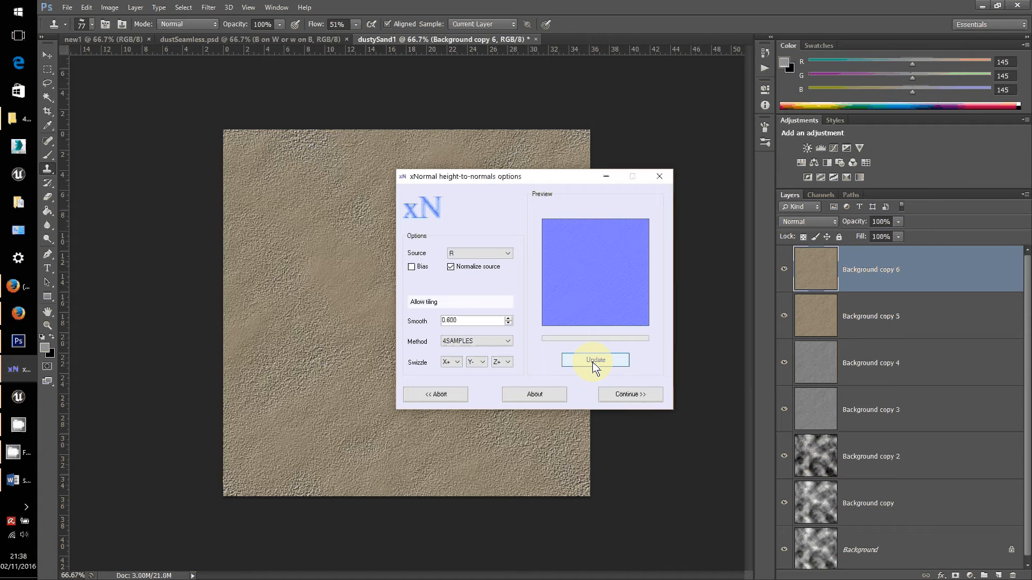
{"action": "left_click", "coordinate": [618, 397]}
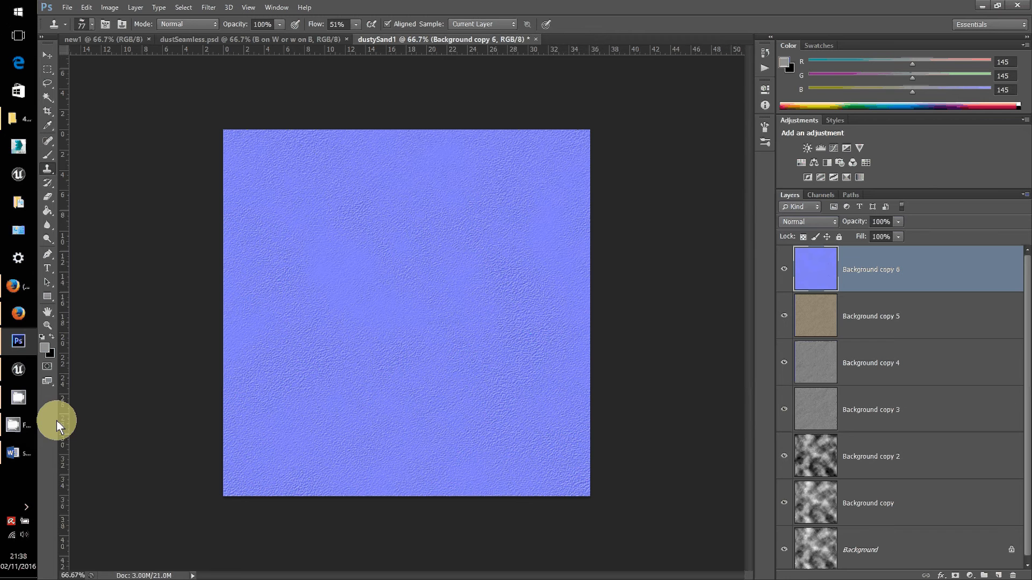
Switch to the ContentExamples project in Unreal Engine, enlarge the Content Browser and browse to the T_Noise through T_Sand textures
{"action": "mouse_move", "coordinate": [14, 428]}
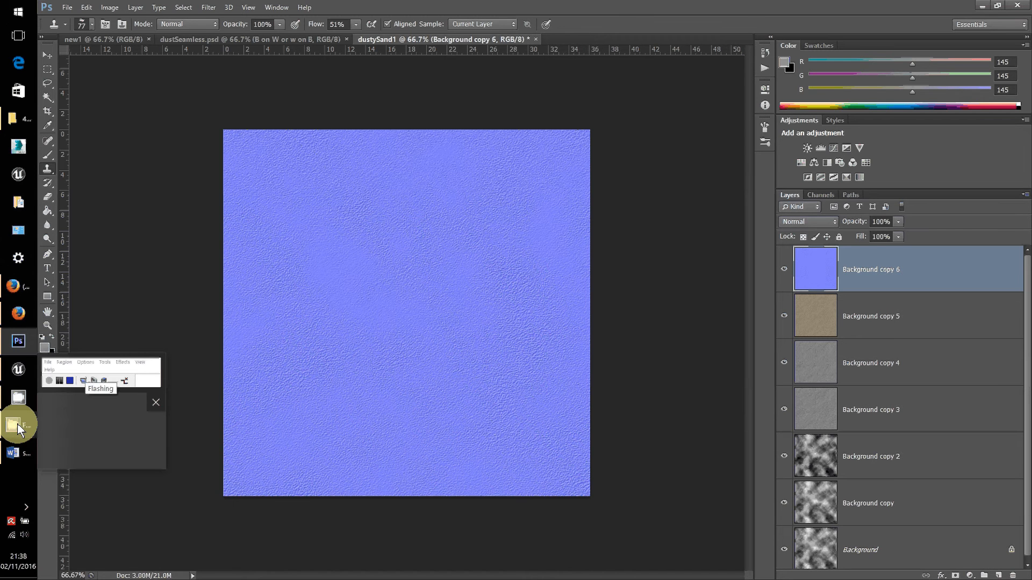
{"action": "left_click", "coordinate": [17, 428]}
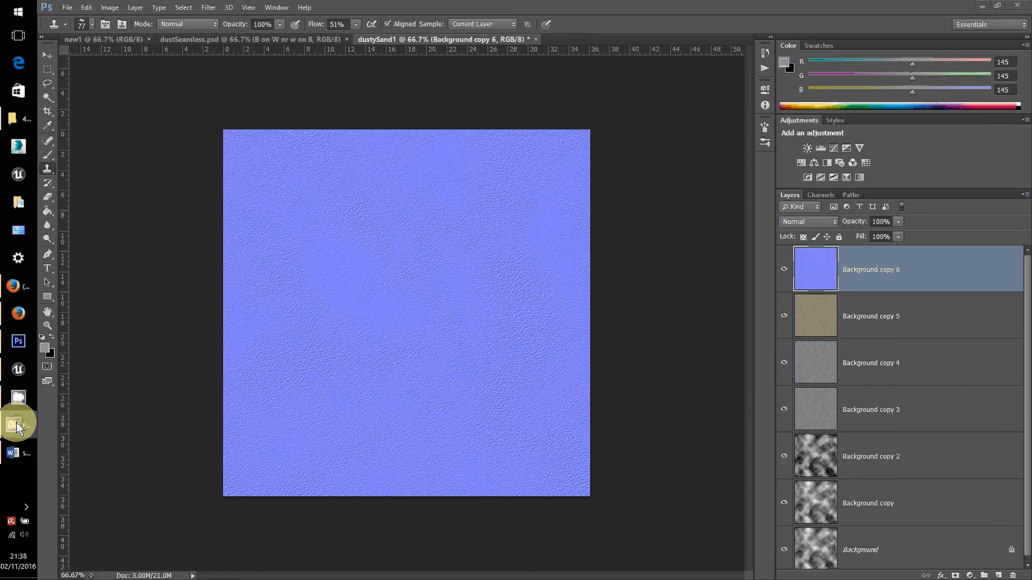
{"action": "left_click_drag", "start_coordinate": [17, 428], "coordinate": [20, 403]}
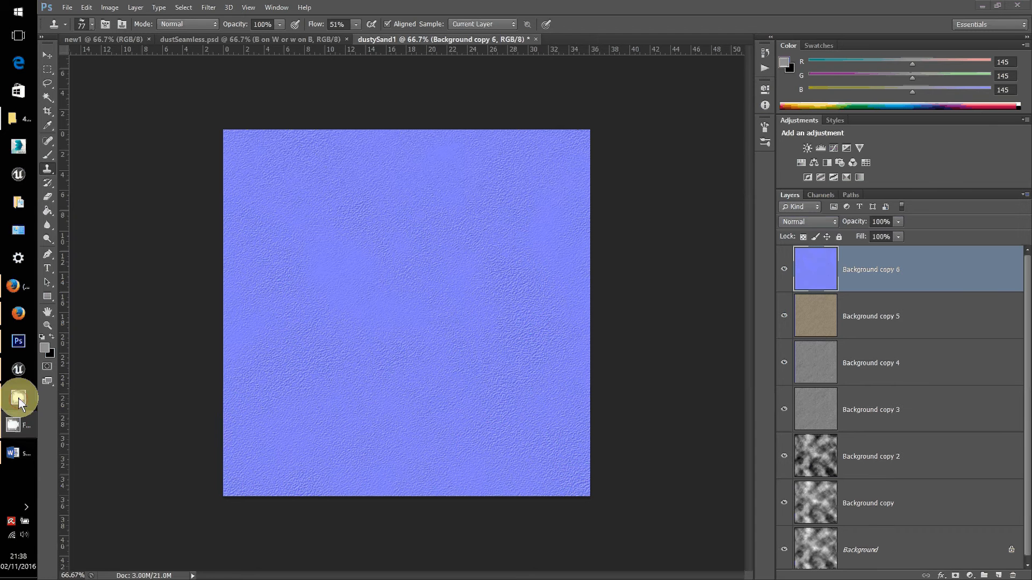
{"action": "left_click", "coordinate": [20, 403]}
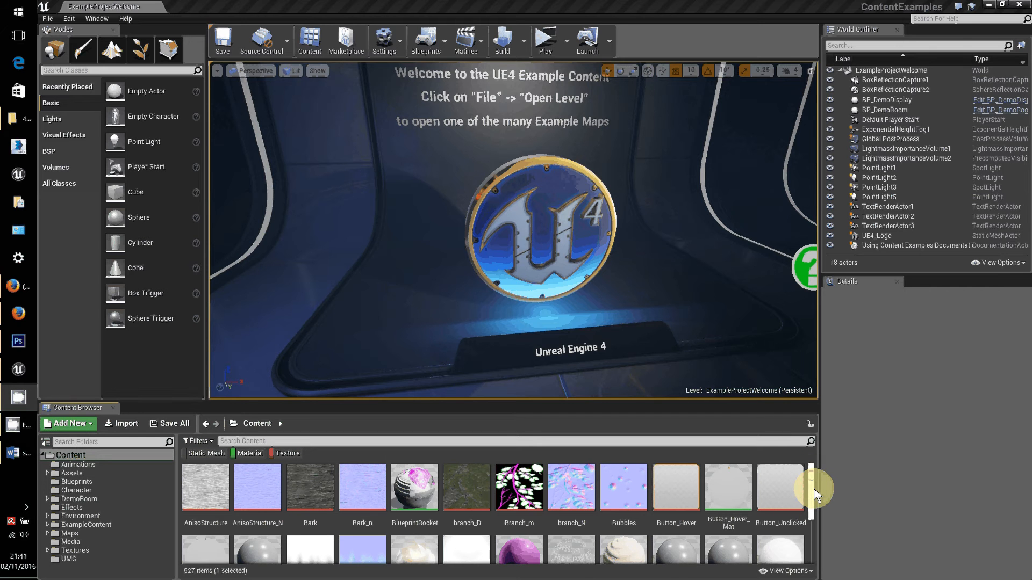
{"action": "left_click_drag", "start_coordinate": [814, 494], "coordinate": [818, 506]}
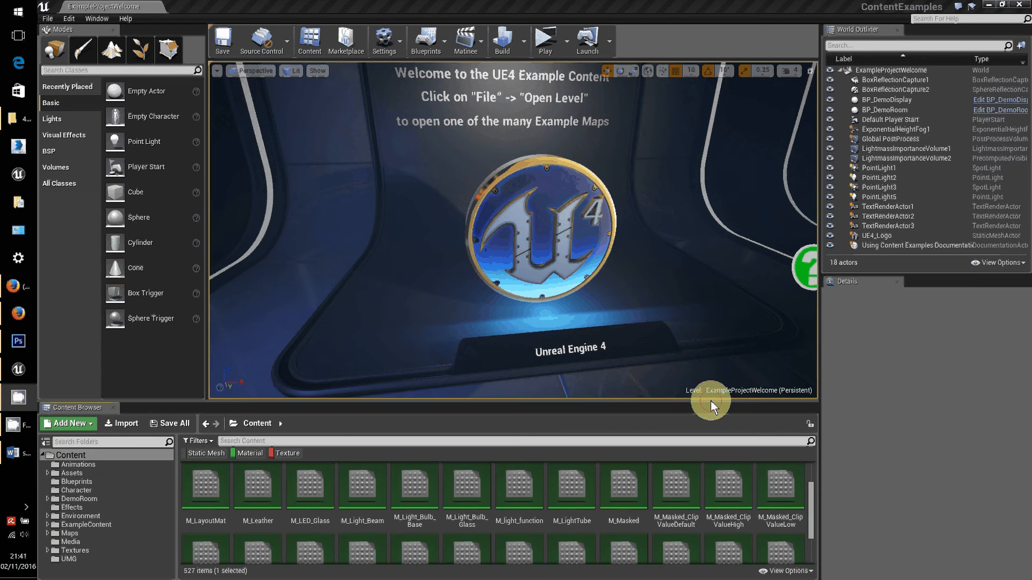
{"action": "left_click_drag", "start_coordinate": [710, 401], "coordinate": [704, 296]}
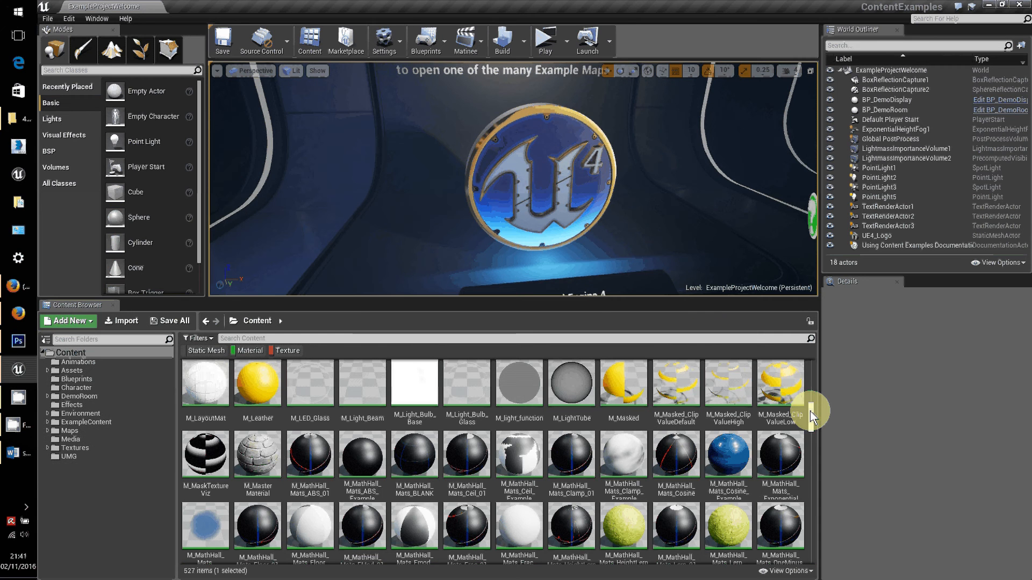
{"action": "left_click_drag", "start_coordinate": [811, 416], "coordinate": [823, 523]}
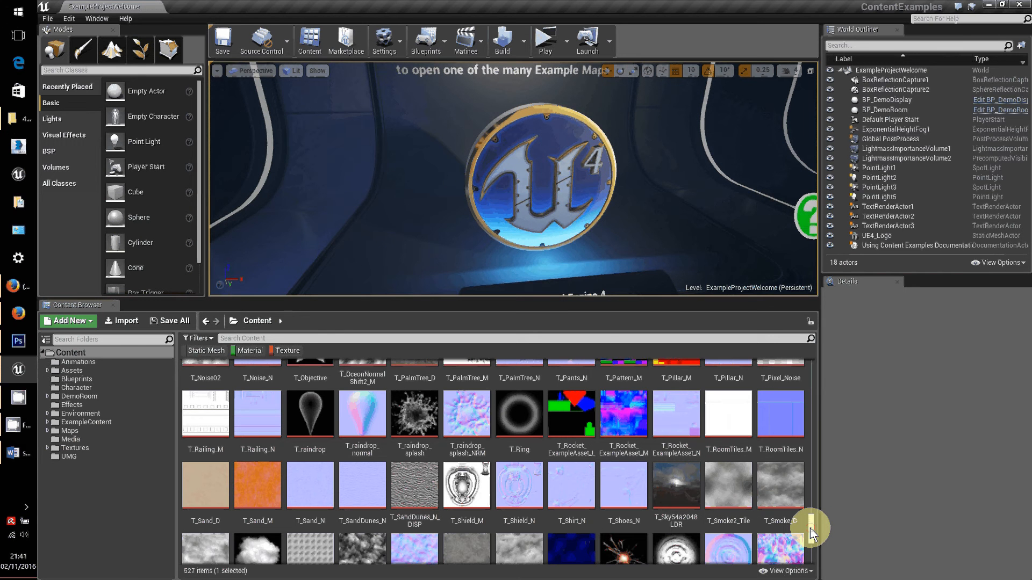
{"action": "scroll", "coordinate": [811, 535], "scroll_direction": "up", "scroll_amount": 1}
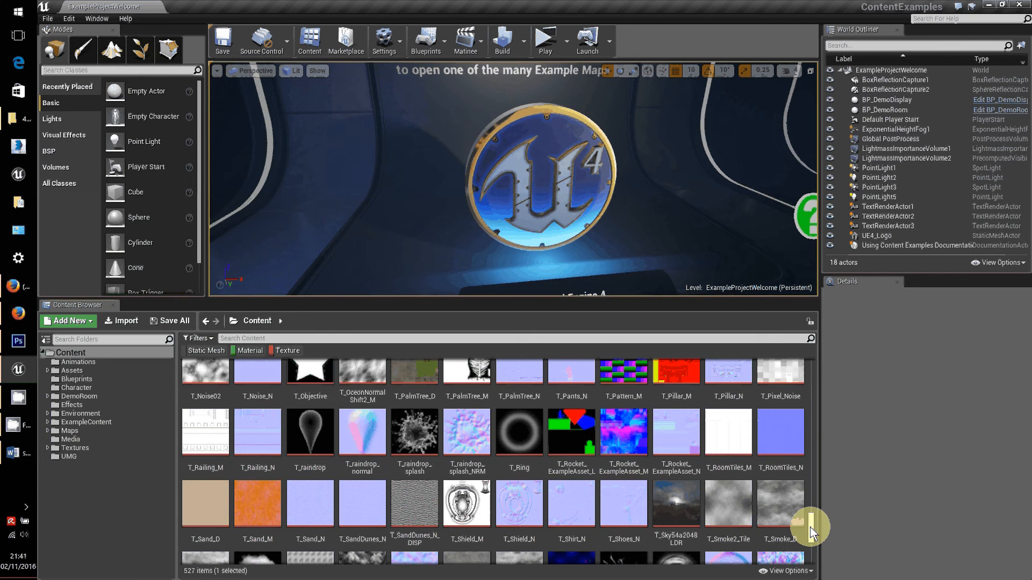
{"action": "scroll", "coordinate": [811, 532], "scroll_direction": "up", "scroll_amount": 1}
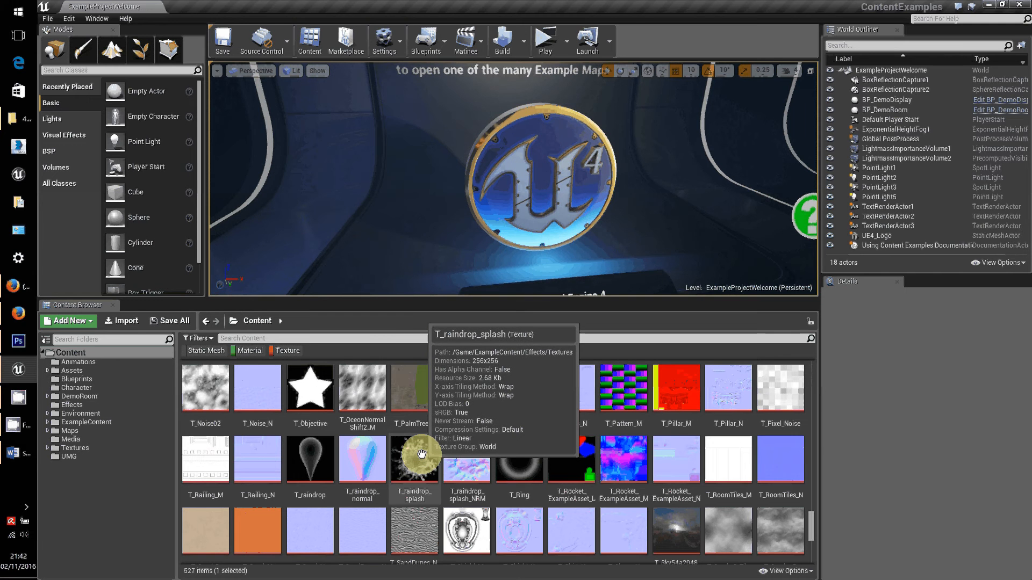
Examine the details of normal map textures such as T_Rocket_ExampleAsset_N, T_Railing_N and T_Shield_N, and review the remaining texture assets
{"action": "mouse_move", "coordinate": [480, 459]}
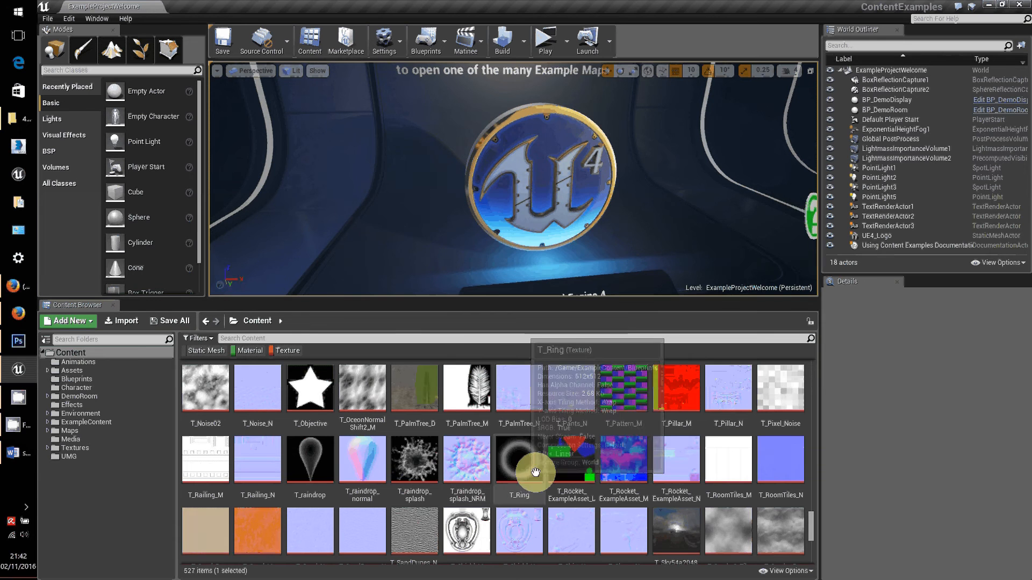
{"action": "mouse_move", "coordinate": [680, 457]}
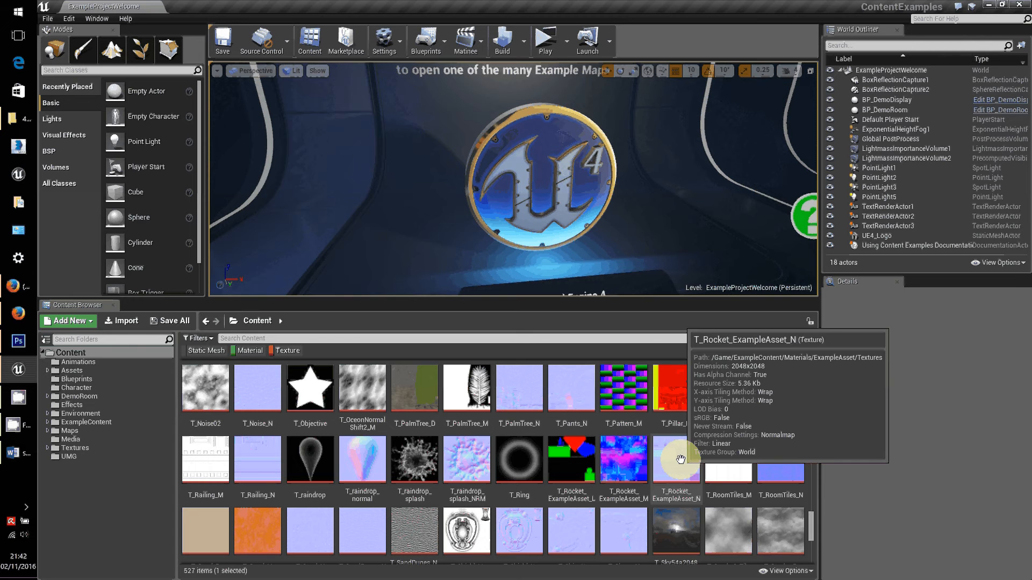
{"action": "mouse_move", "coordinate": [475, 453]}
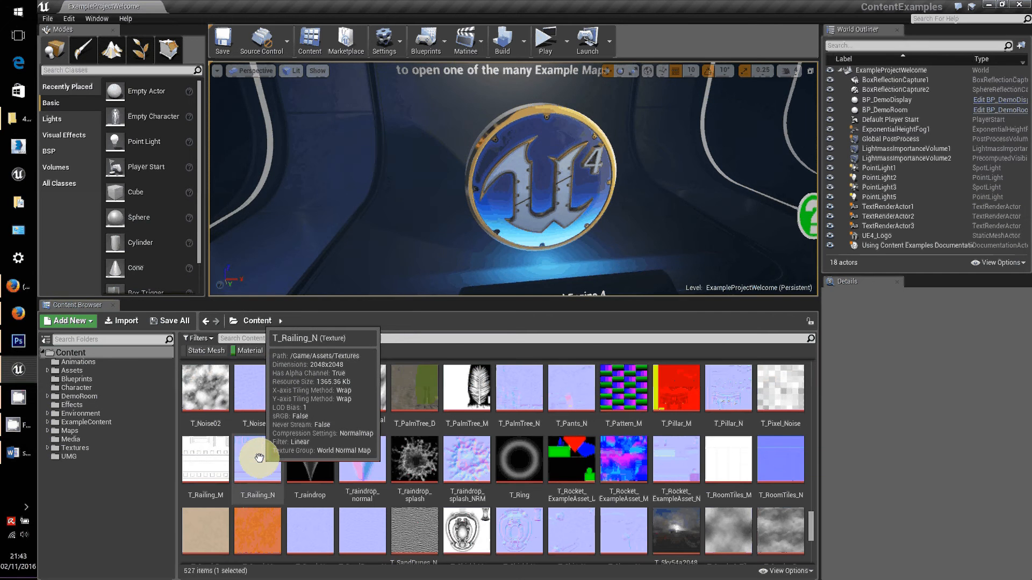
{"action": "scroll", "coordinate": [586, 449], "scroll_direction": "down", "scroll_amount": 1}
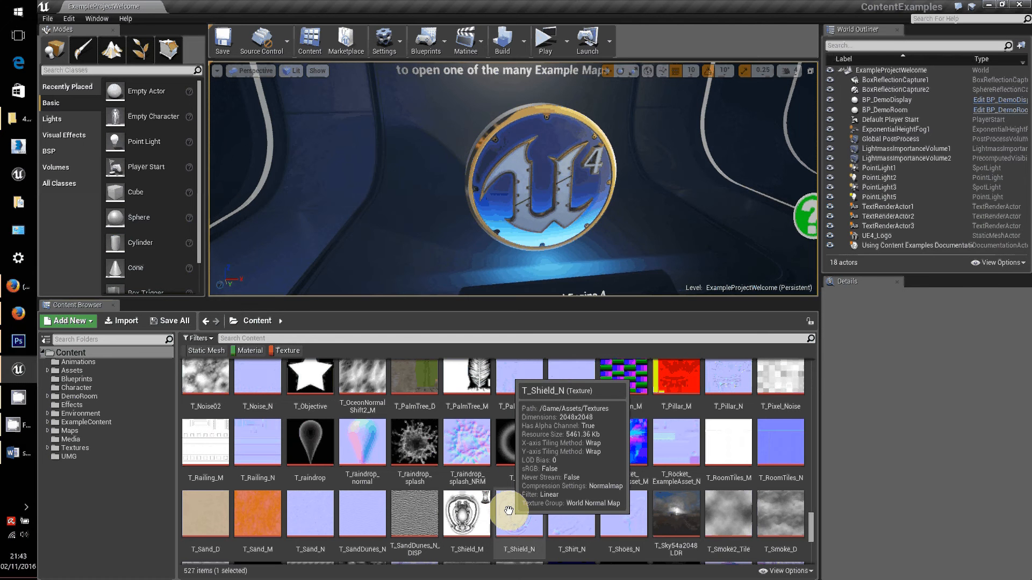
{"action": "scroll", "coordinate": [510, 489], "scroll_direction": "down", "scroll_amount": 1}
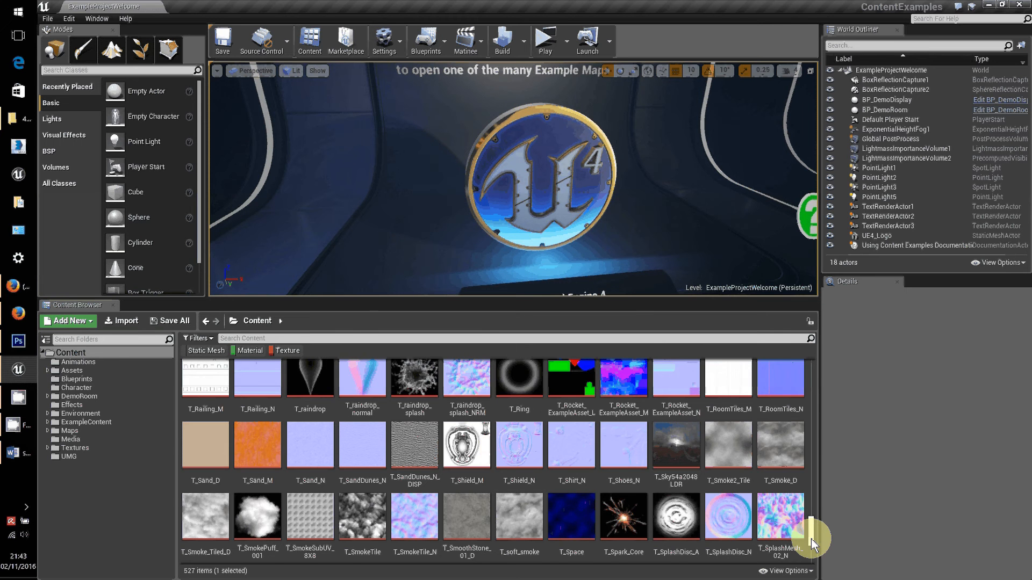
{"action": "left_click_drag", "start_coordinate": [811, 539], "coordinate": [811, 552]}
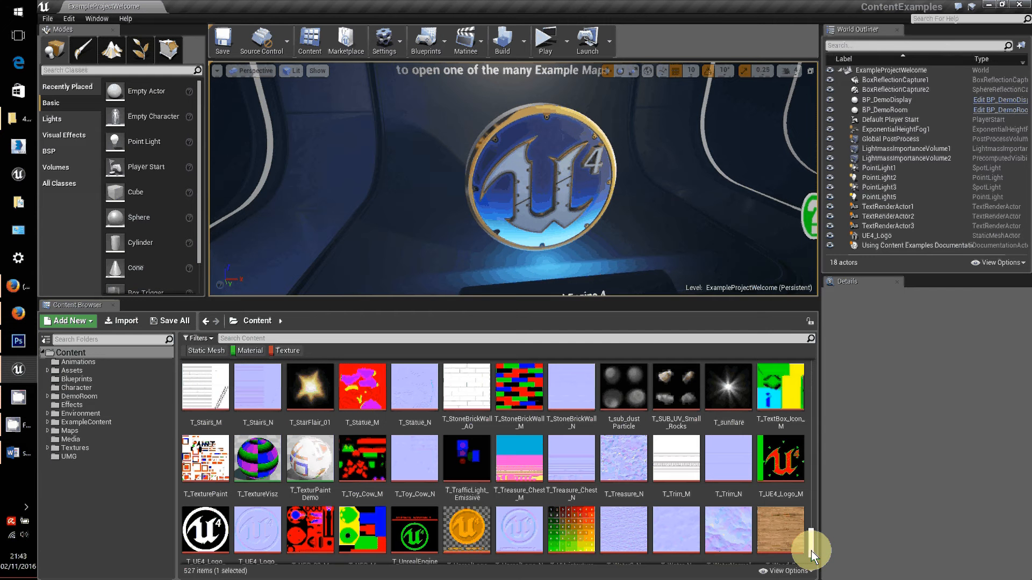
{"action": "mouse_move", "coordinate": [811, 552]}
{"action": "left_mouse_down"}
{"action": "mouse_move", "coordinate": [817, 502]}
{"action": "mouse_move", "coordinate": [813, 560]}
{"action": "left_mouse_up"}
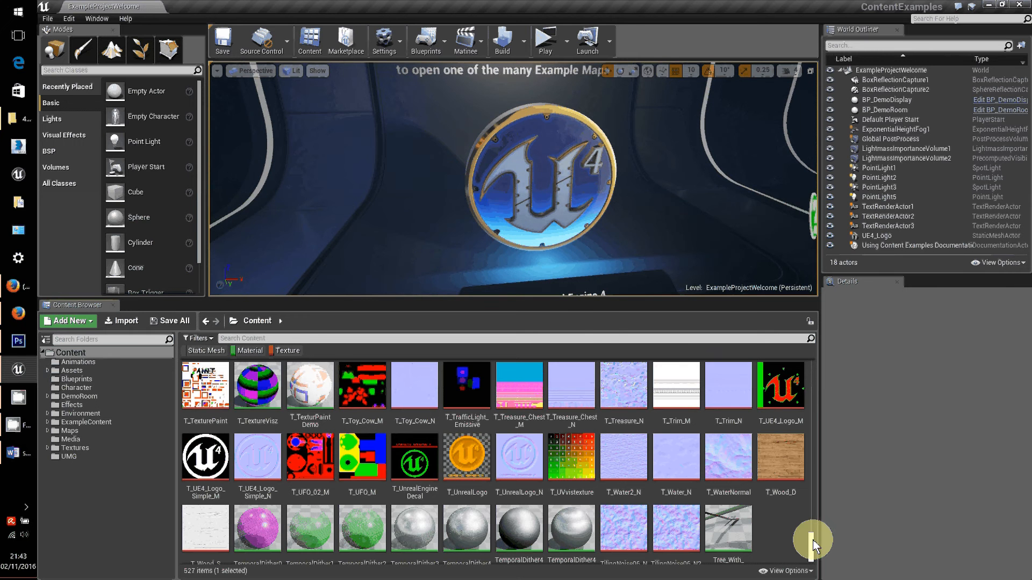
{"action": "left_click_drag", "start_coordinate": [813, 546], "coordinate": [814, 549]}
{"action": "mouse_move", "coordinate": [741, 405]}
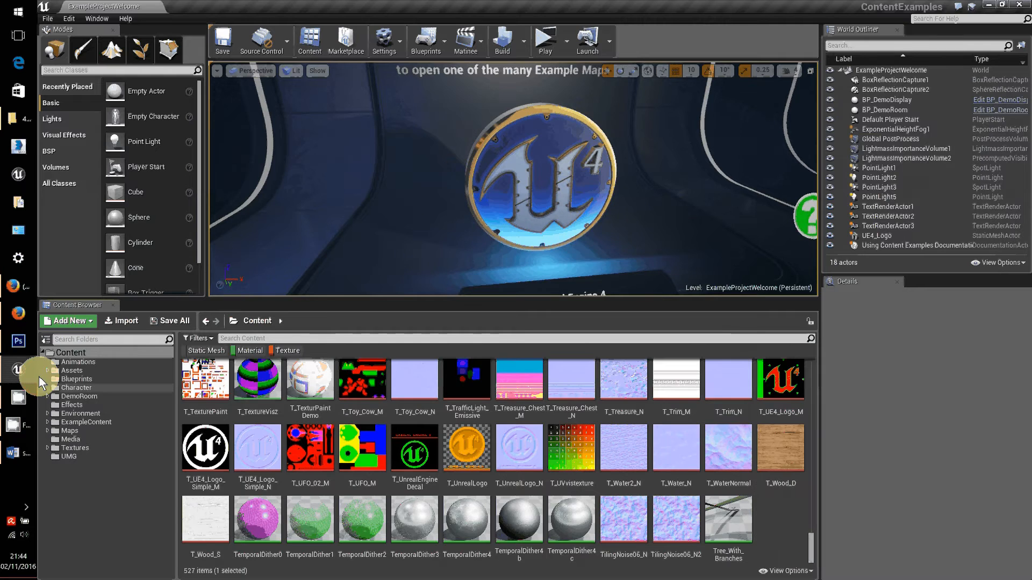
Return to Photoshop and dab the Clone Stamp once near the centre of the Background copy 6 normal map
{"action": "left_click", "coordinate": [18, 342]}
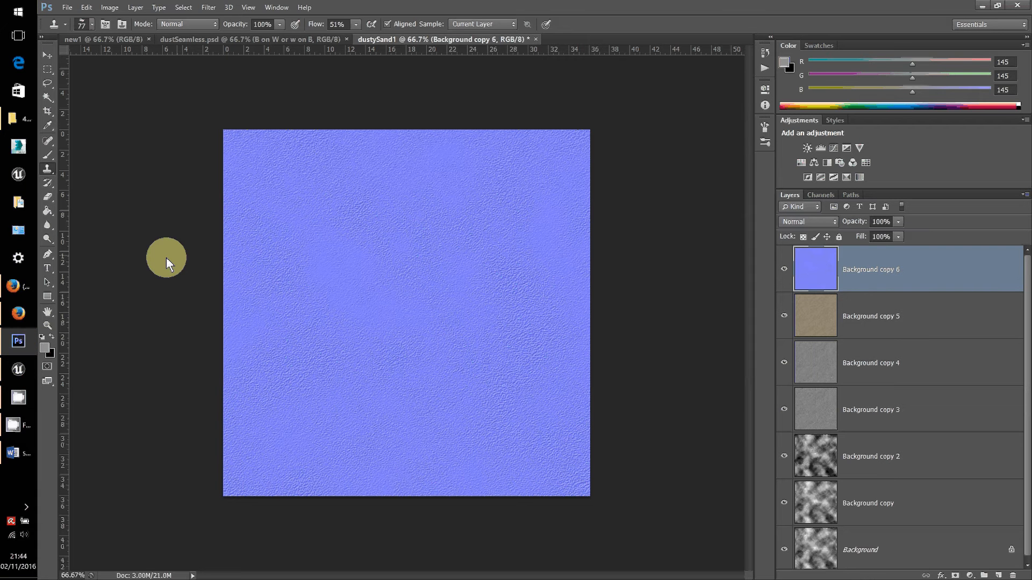
{"action": "left_click", "coordinate": [444, 261]}
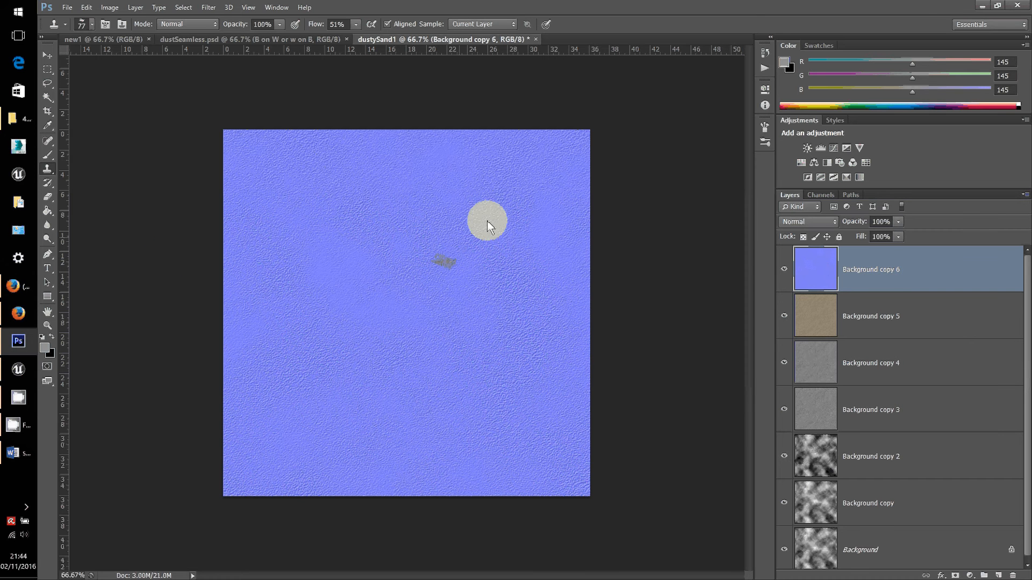
Undo the Clone Stamp dab and try further short clone strokes around the centre of the Background copy 6 normal map
{"action": "key", "text": "ctrl+z"}
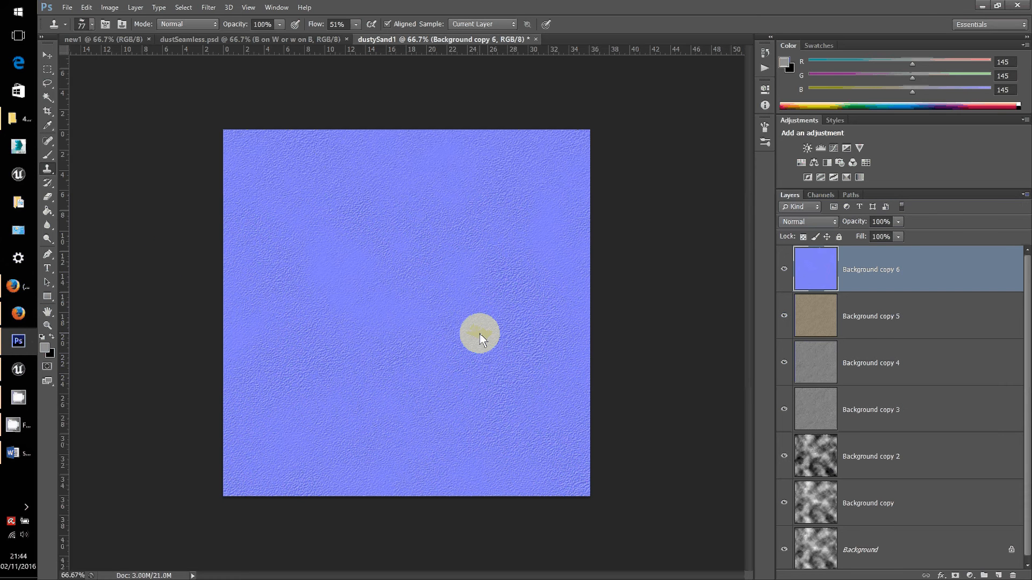
{"action": "left_click_drag", "start_coordinate": [480, 336], "coordinate": [478, 317]}
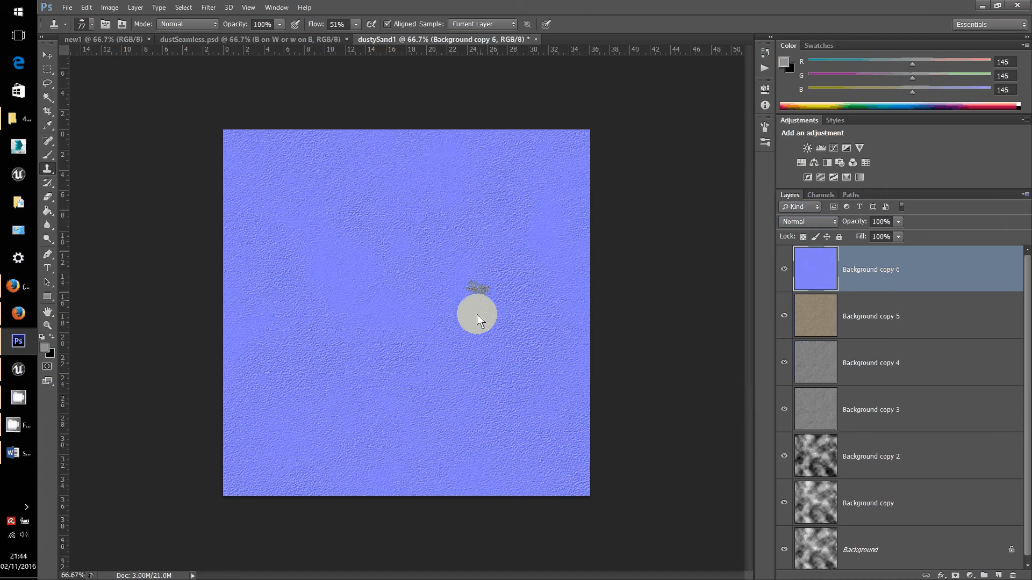
{"action": "key", "text": "ctrl+z"}
{"action": "left_click", "coordinate": [440, 287]}
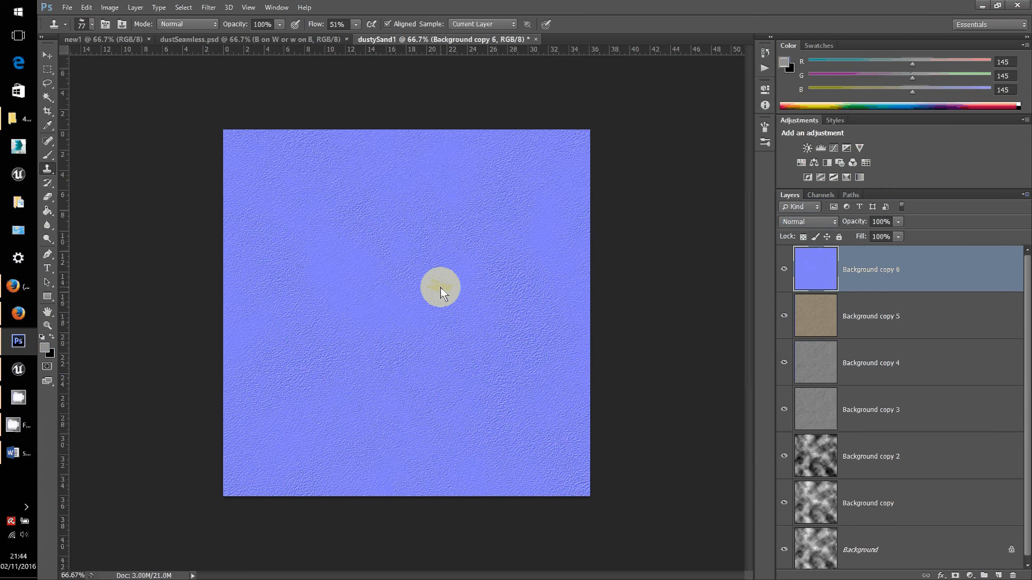
{"action": "left_click_drag", "start_coordinate": [440, 287], "coordinate": [430, 288]}
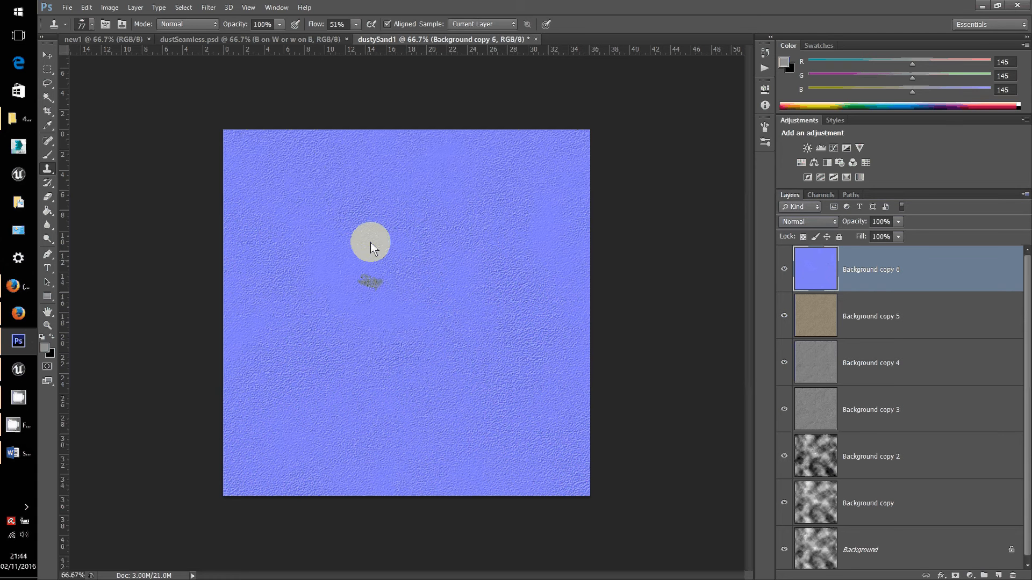
{"action": "left_click", "coordinate": [364, 278]}
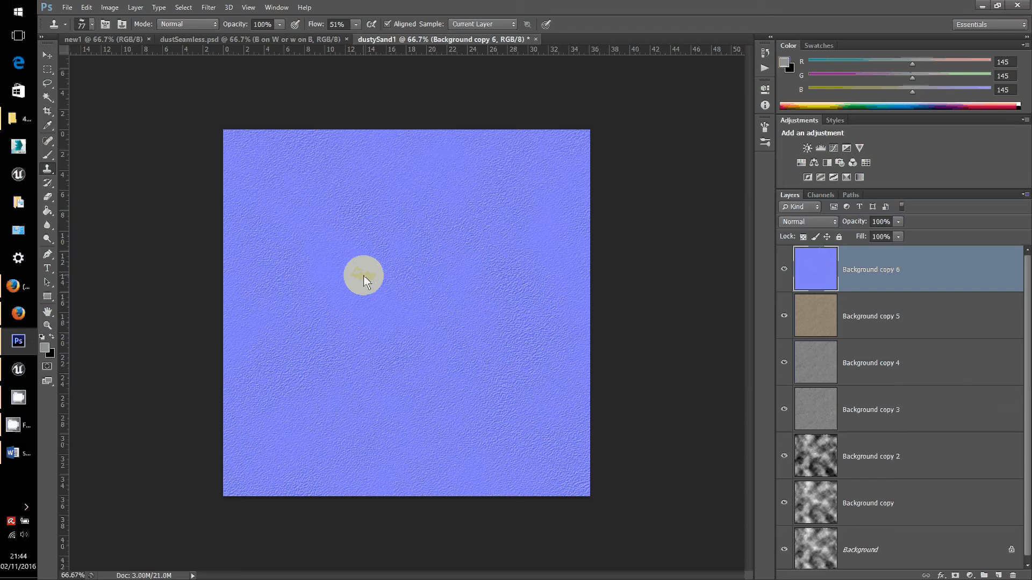
{"action": "mouse_move", "coordinate": [364, 277]}
{"action": "left_mouse_down"}
{"action": "mouse_move", "coordinate": [393, 272]}
{"action": "mouse_move", "coordinate": [371, 265]}
{"action": "left_mouse_up"}
{"action": "left_click_drag", "start_coordinate": [372, 320], "coordinate": [388, 327]}
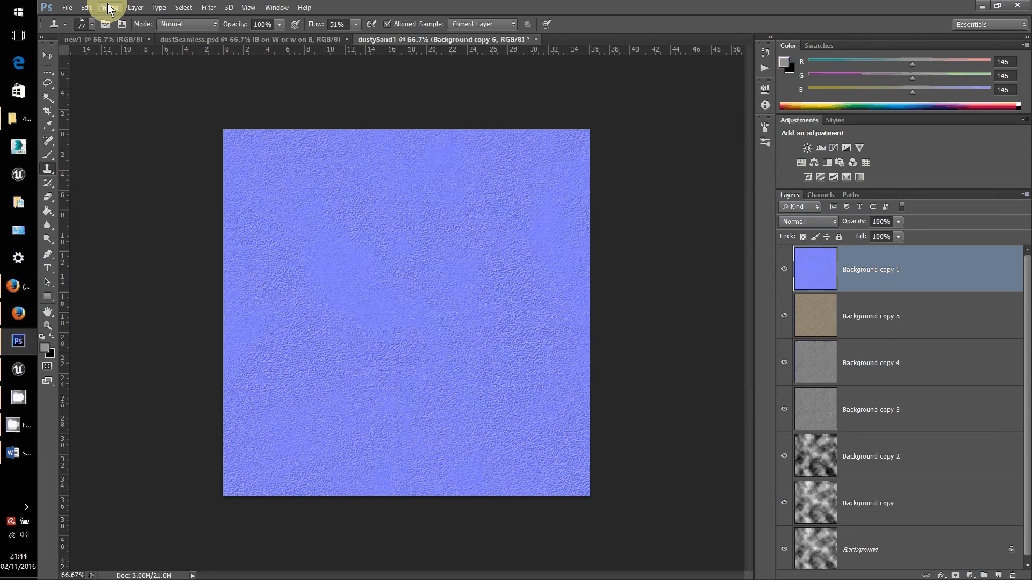
Start saving the normal map as a separate copy named dustySand1 in BMP format
{"action": "left_click", "coordinate": [67, 8]}
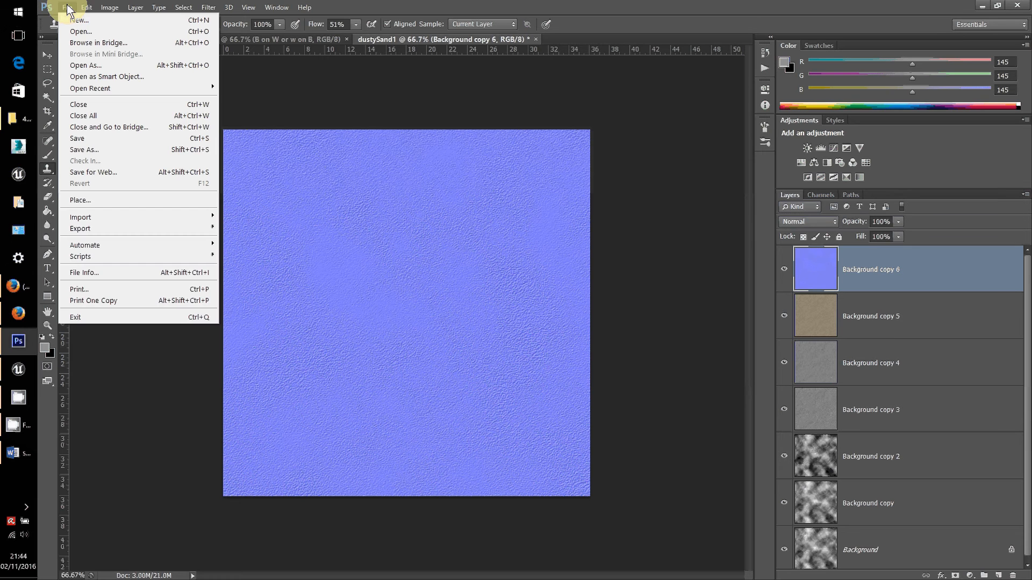
{"action": "left_click", "coordinate": [90, 151]}
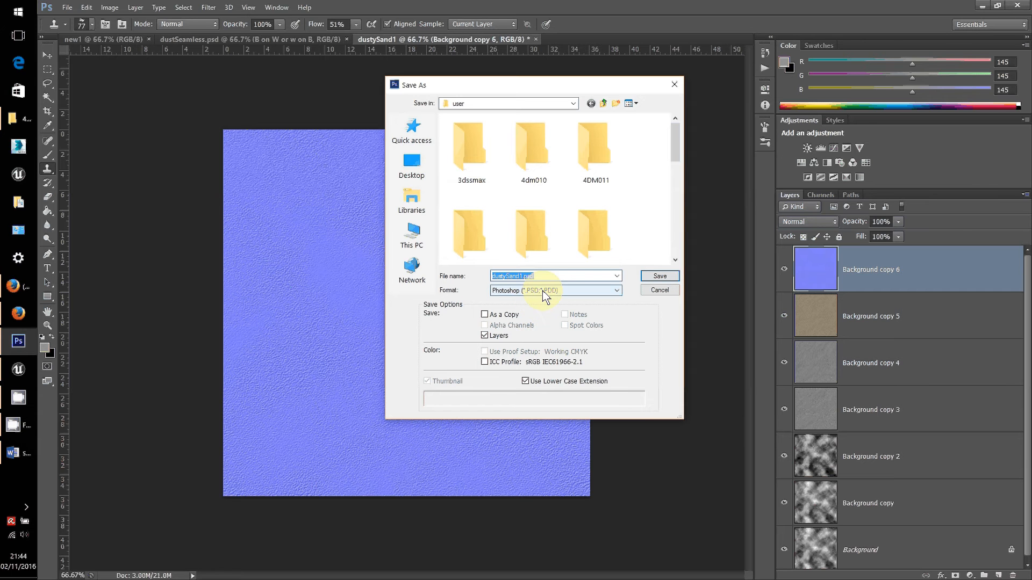
{"action": "left_click", "coordinate": [544, 292]}
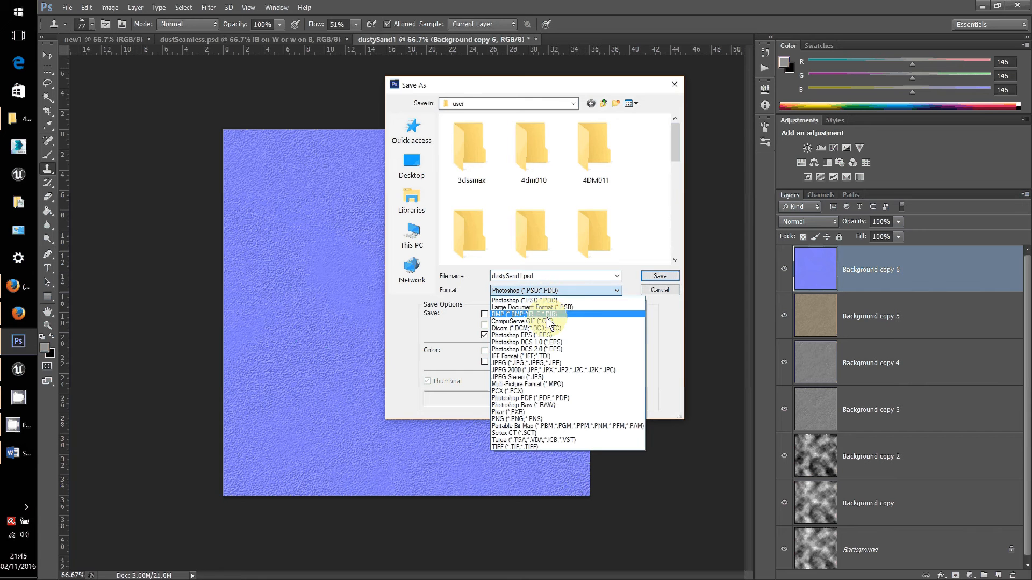
{"action": "left_click", "coordinate": [549, 314]}
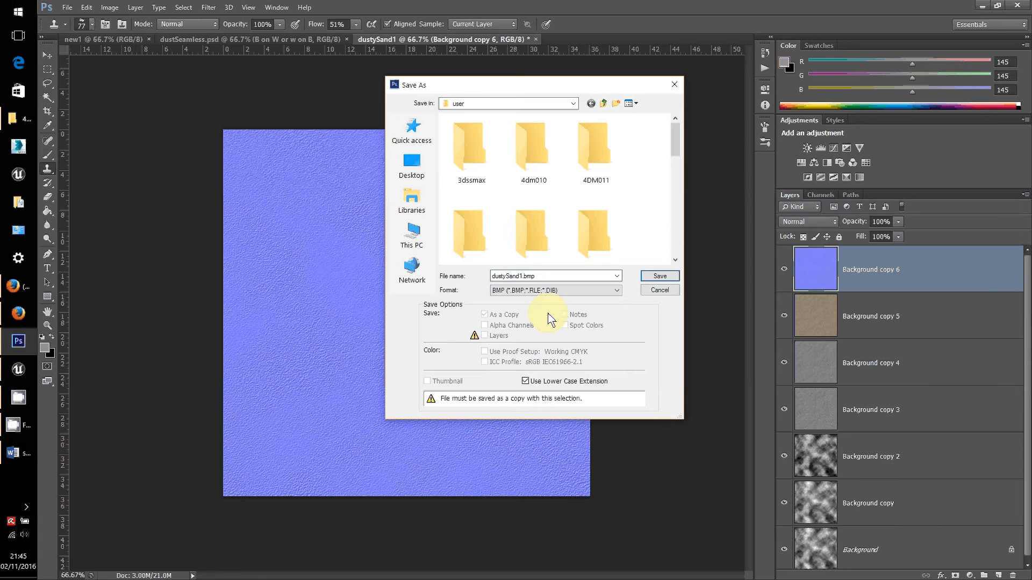
Try the Targa and PNG formats for the saved copy and return to BMP
{"action": "left_click", "coordinate": [617, 293]}
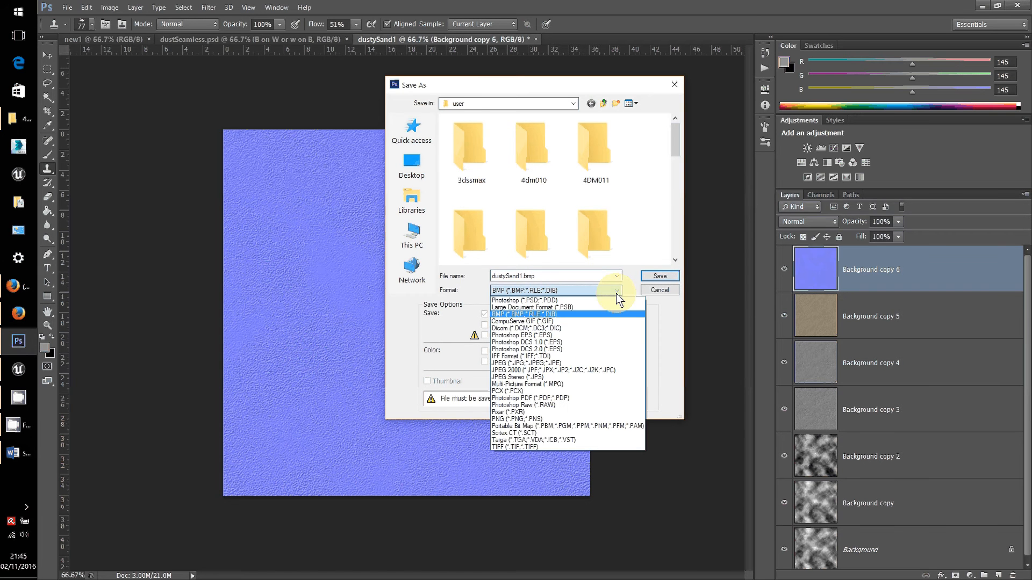
{"action": "left_click", "coordinate": [550, 441]}
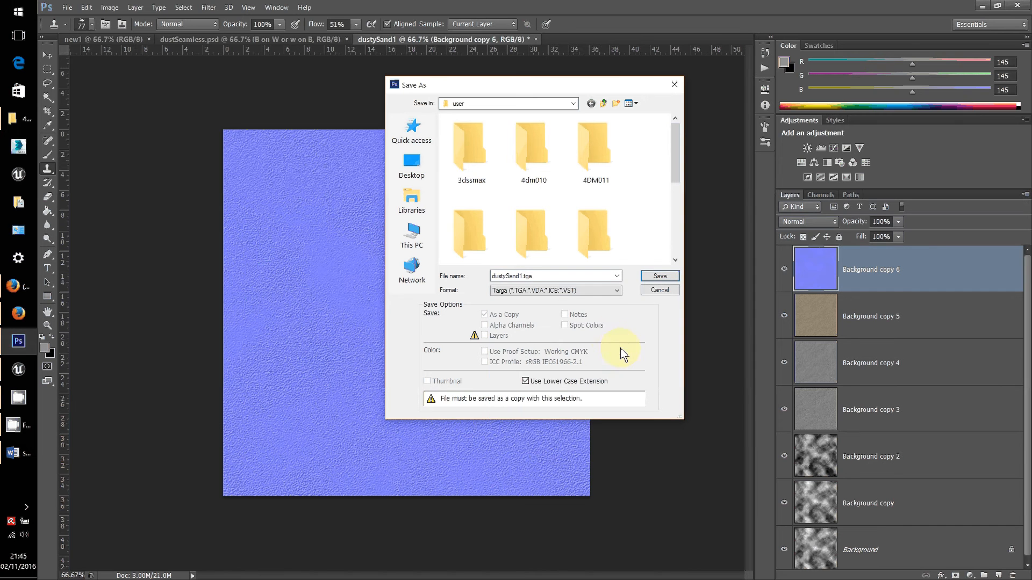
{"action": "left_click", "coordinate": [617, 291]}
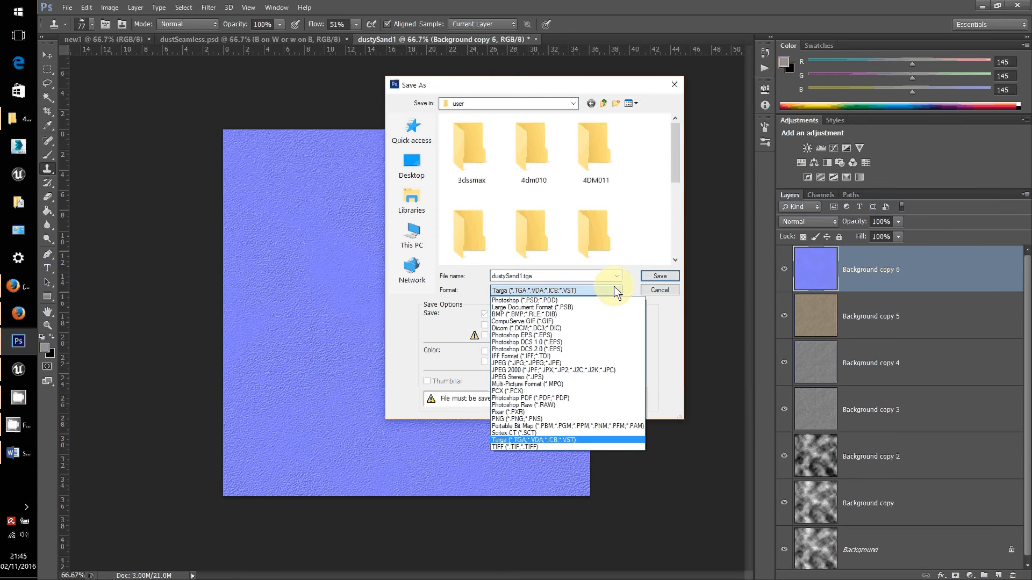
{"action": "left_click", "coordinate": [537, 419]}
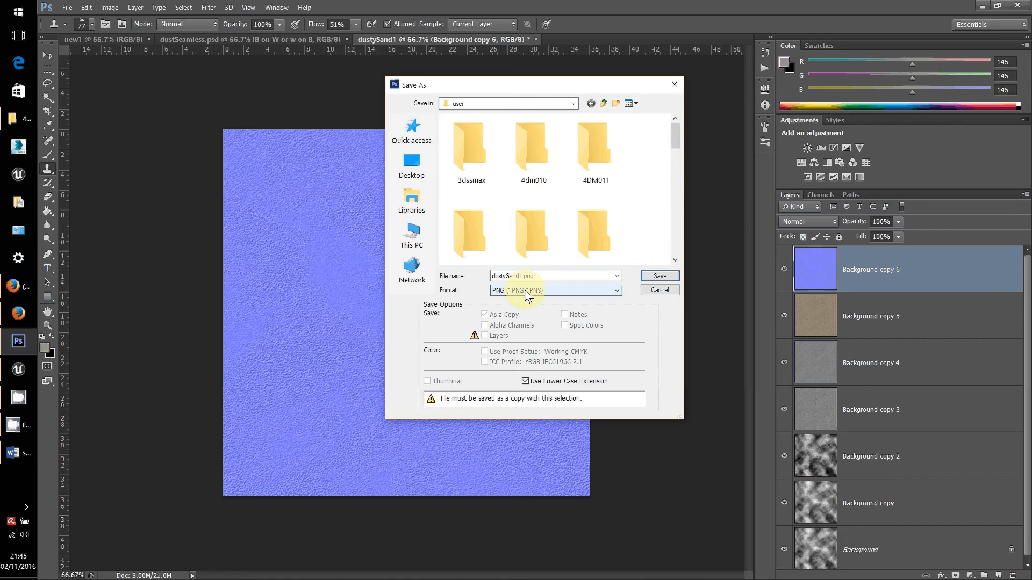
{"action": "left_click", "coordinate": [618, 277]}
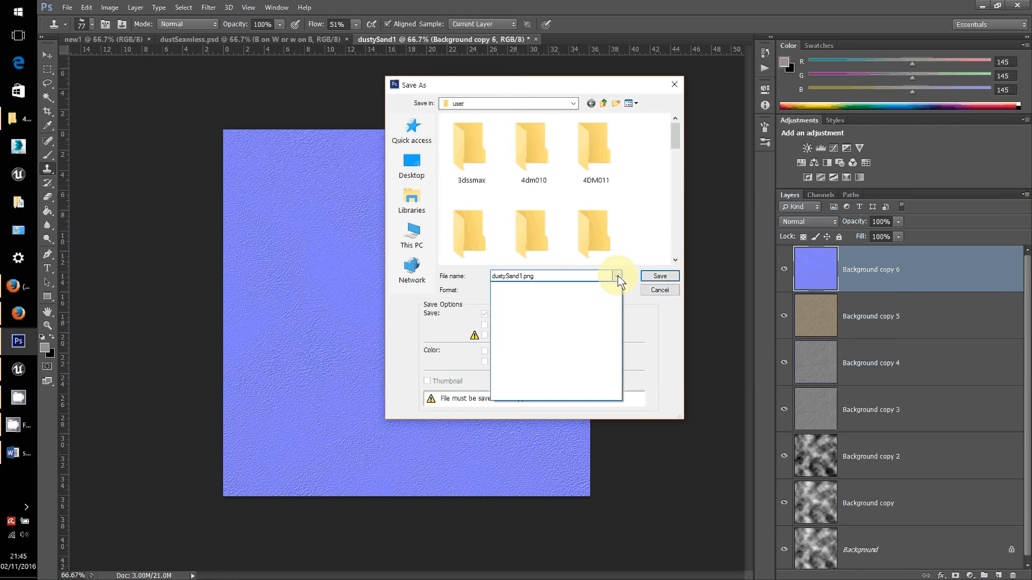
{"action": "left_click", "coordinate": [617, 277]}
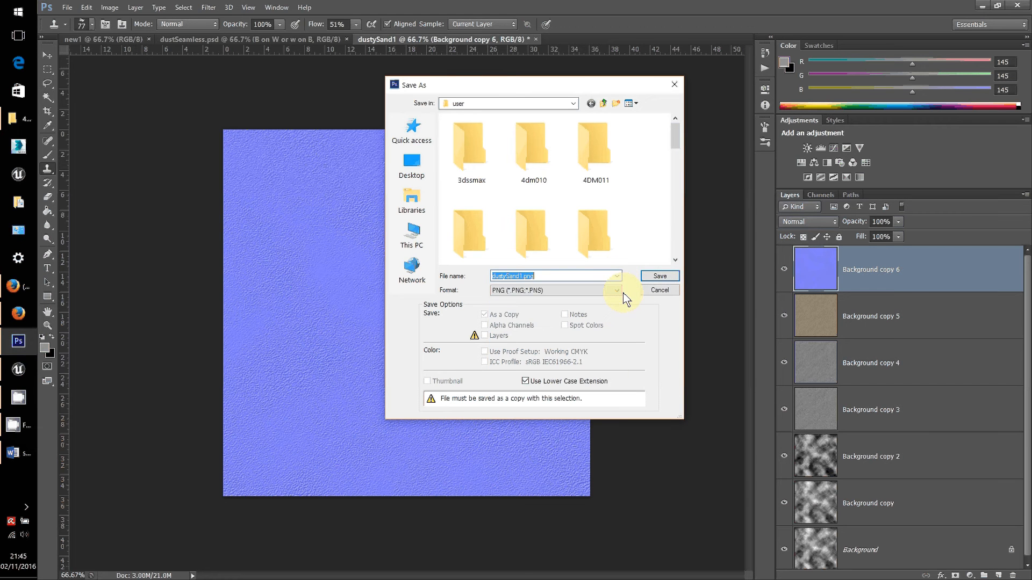
{"action": "left_click", "coordinate": [618, 291]}
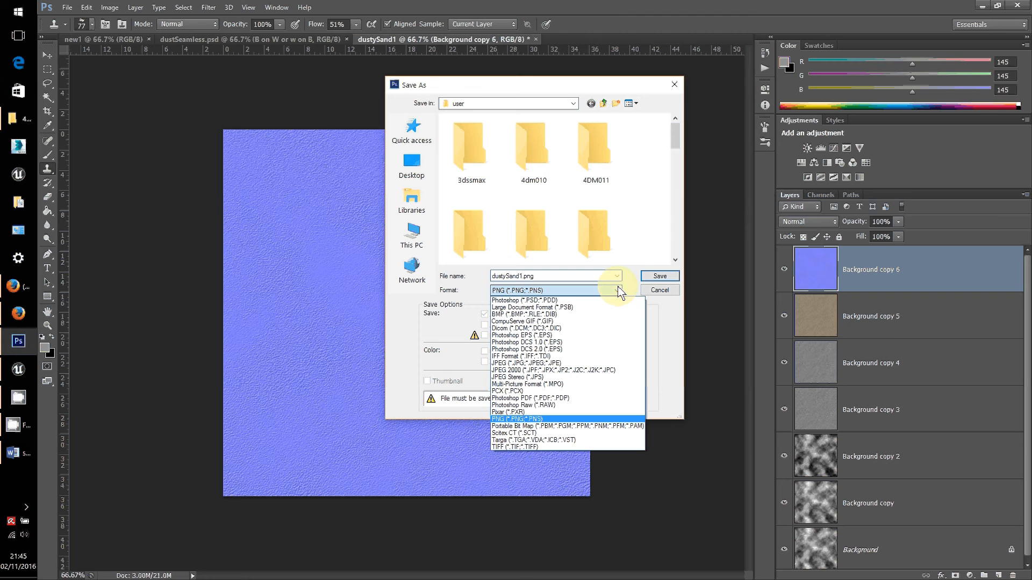
{"action": "left_click", "coordinate": [541, 315]}
Set the save location to the Content folder of ContentExamples, inside Unreal Projects on the DATA (D:) drive
{"action": "left_click", "coordinate": [543, 278]}
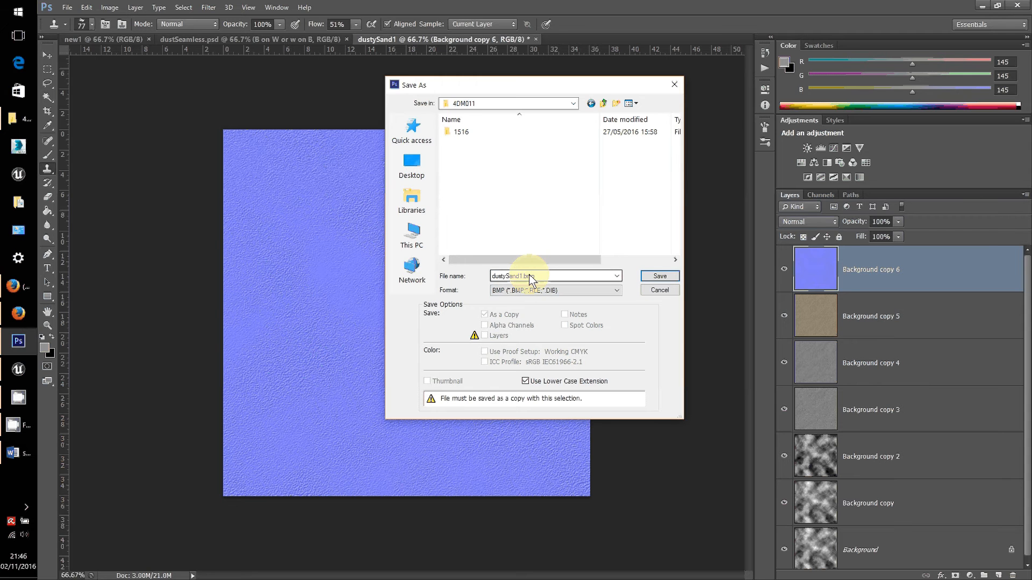
{"action": "left_click", "coordinate": [574, 103]}
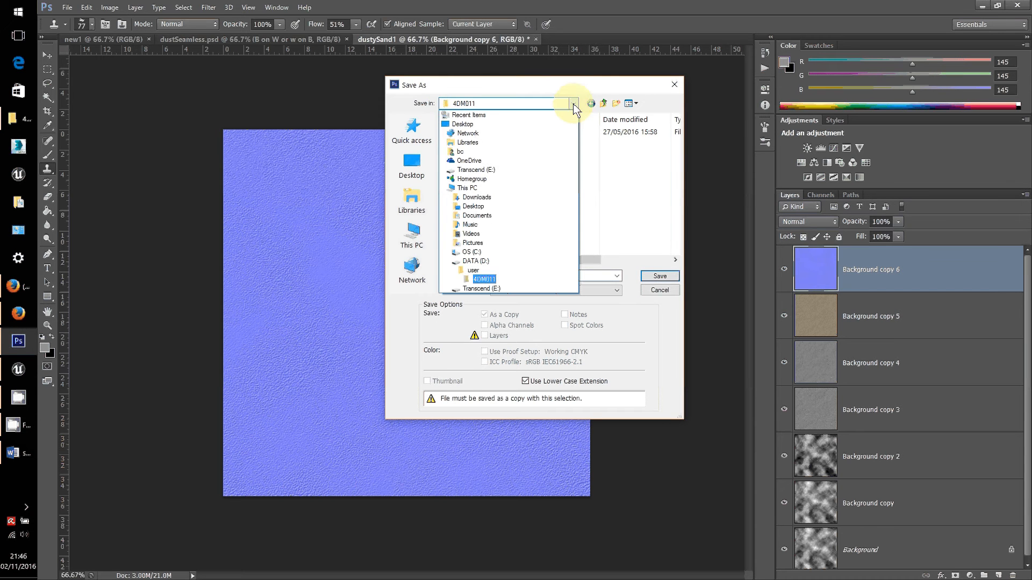
{"action": "left_click", "coordinate": [470, 261]}
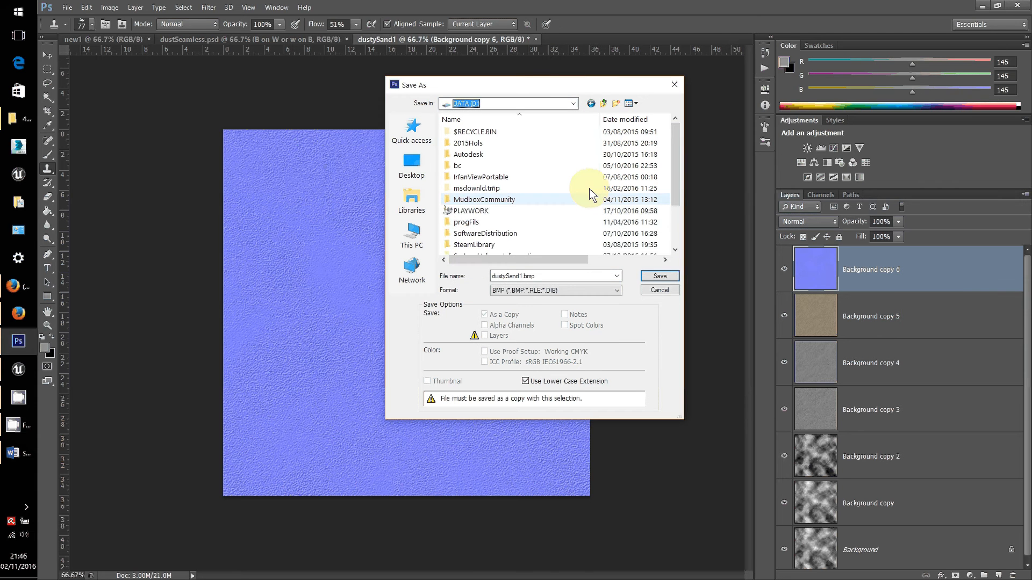
{"action": "scroll", "coordinate": [591, 193], "scroll_direction": "down", "scroll_amount": 1}
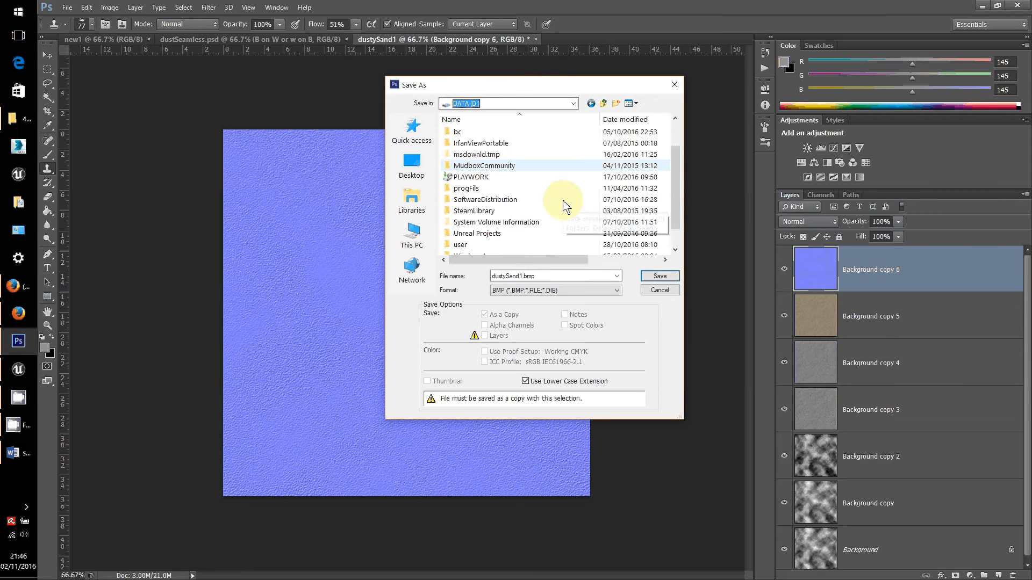
{"action": "double_click", "coordinate": [458, 234]}
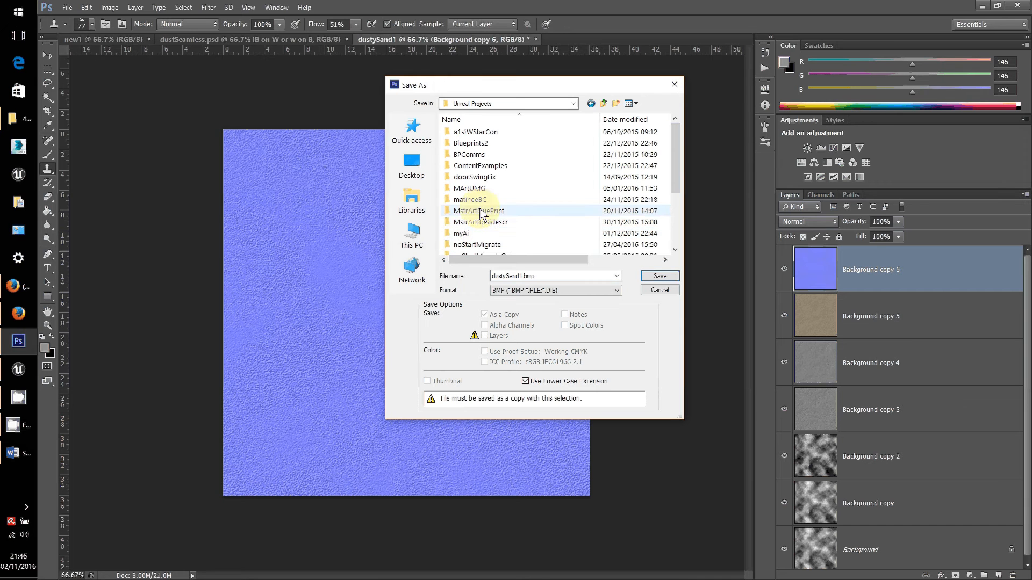
{"action": "double_click", "coordinate": [454, 166]}
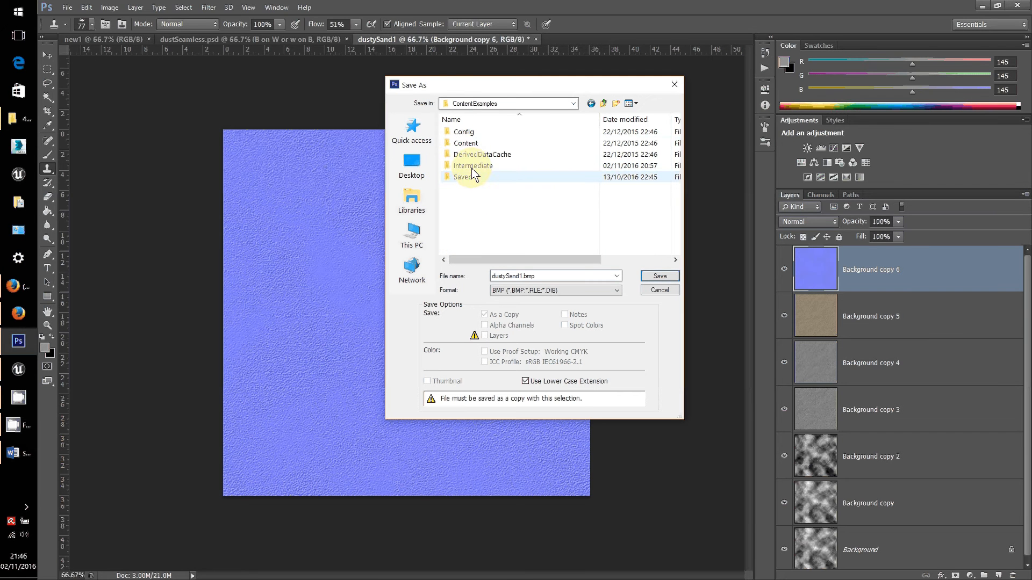
{"action": "double_click", "coordinate": [450, 145]}
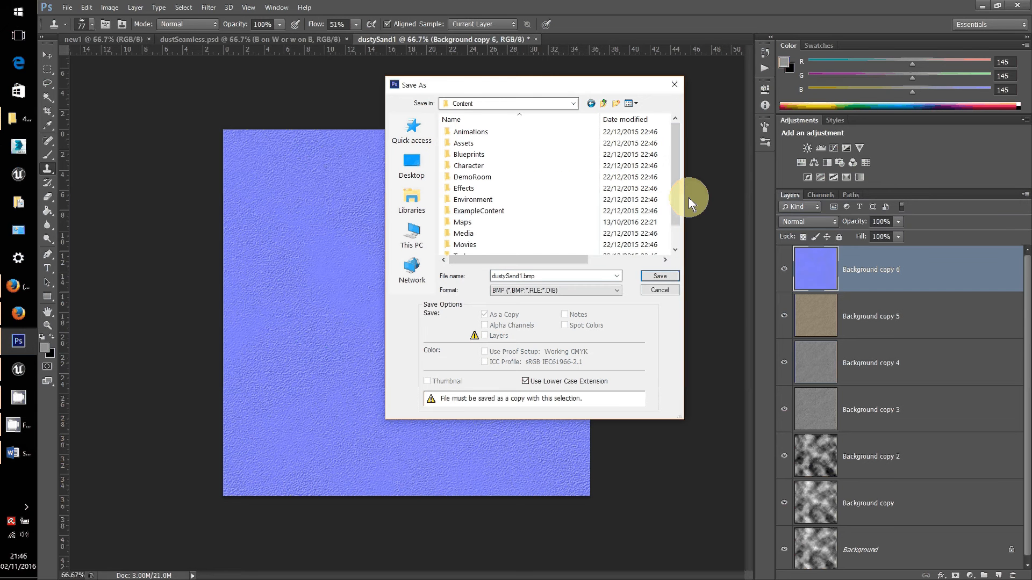
{"action": "scroll", "coordinate": [676, 211], "scroll_direction": "down", "scroll_amount": 1}
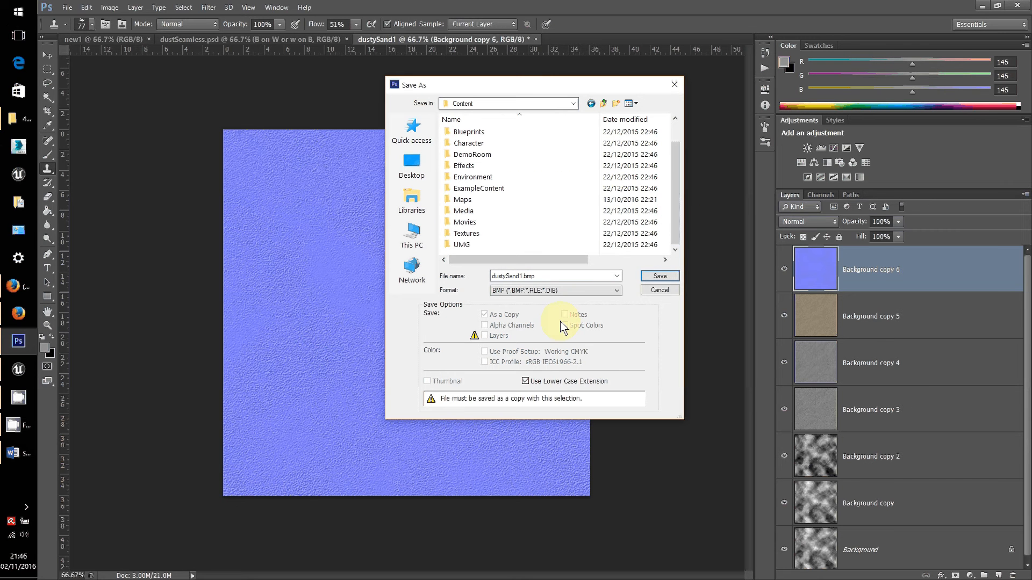
Save the normal map as dustySand1.bmp with the Windows file format and 24 Bit depth
{"action": "left_click", "coordinate": [664, 277]}
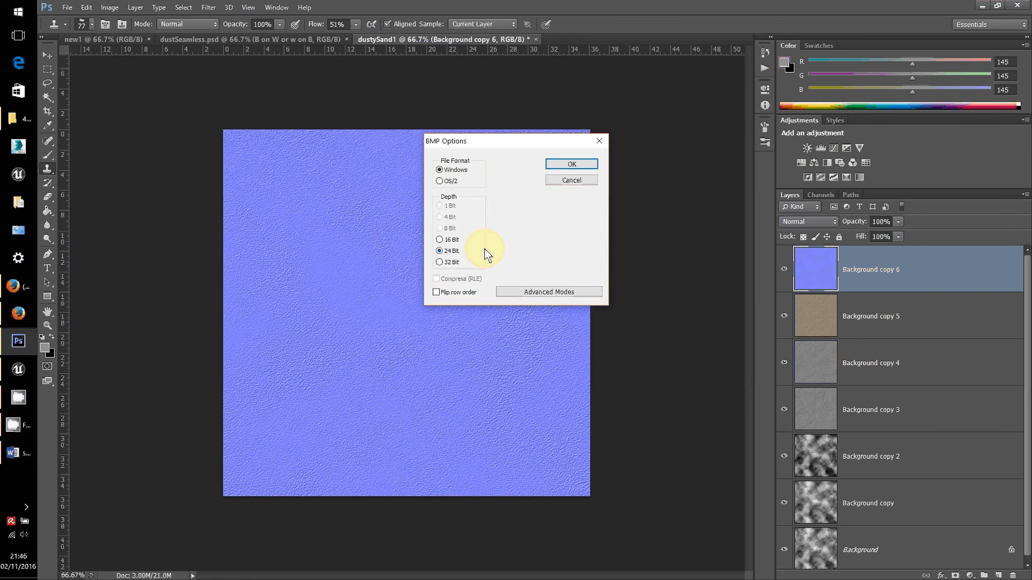
{"action": "left_click", "coordinate": [453, 252]}
{"action": "left_click", "coordinate": [453, 253]}
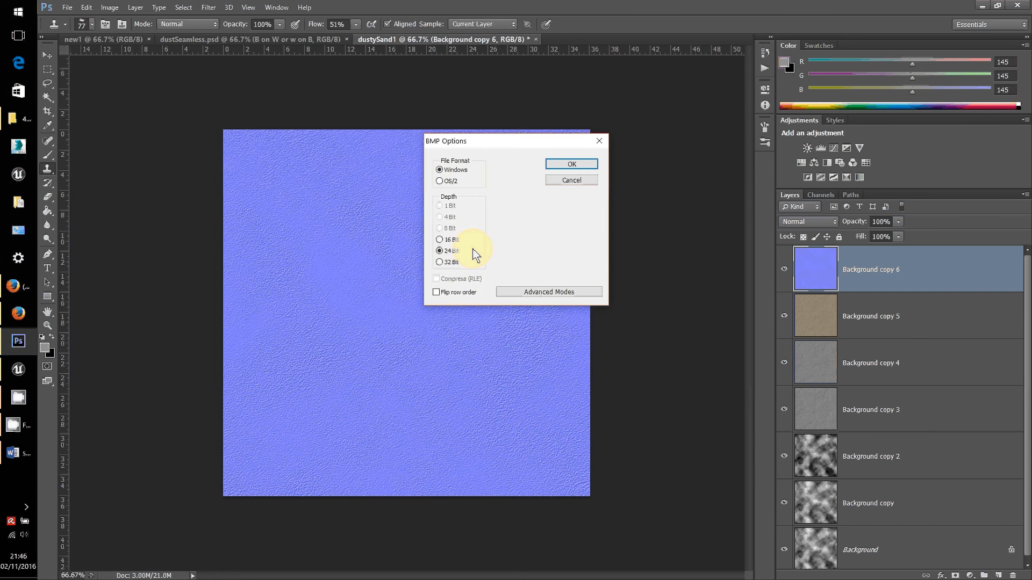
{"action": "left_click", "coordinate": [568, 166]}
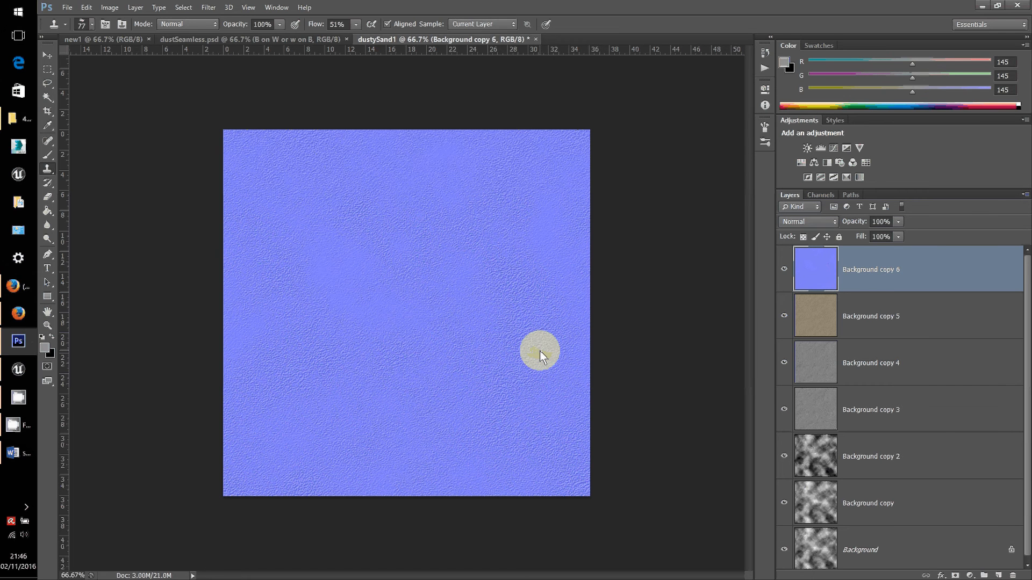
Hide the normal map layer Background copy 6 and start saving the sand texture as a copy in BMP format
{"action": "left_click", "coordinate": [784, 270]}
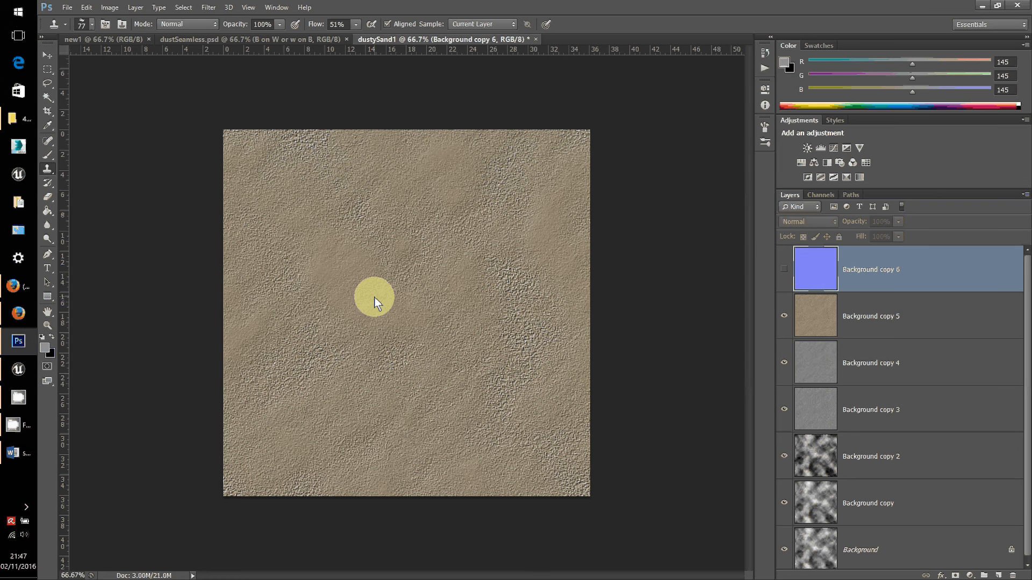
{"action": "left_click", "coordinate": [67, 8]}
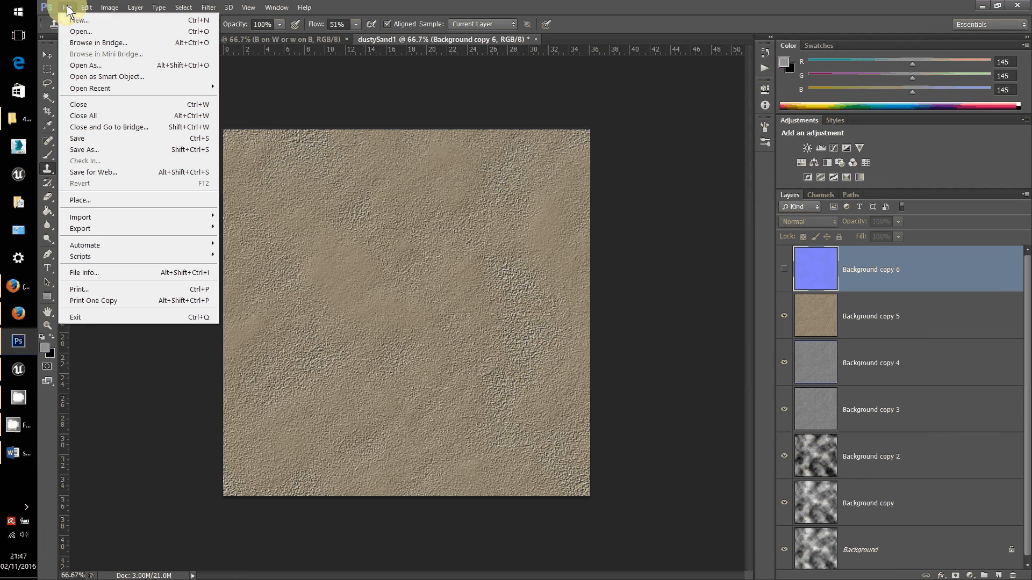
{"action": "left_click", "coordinate": [111, 149]}
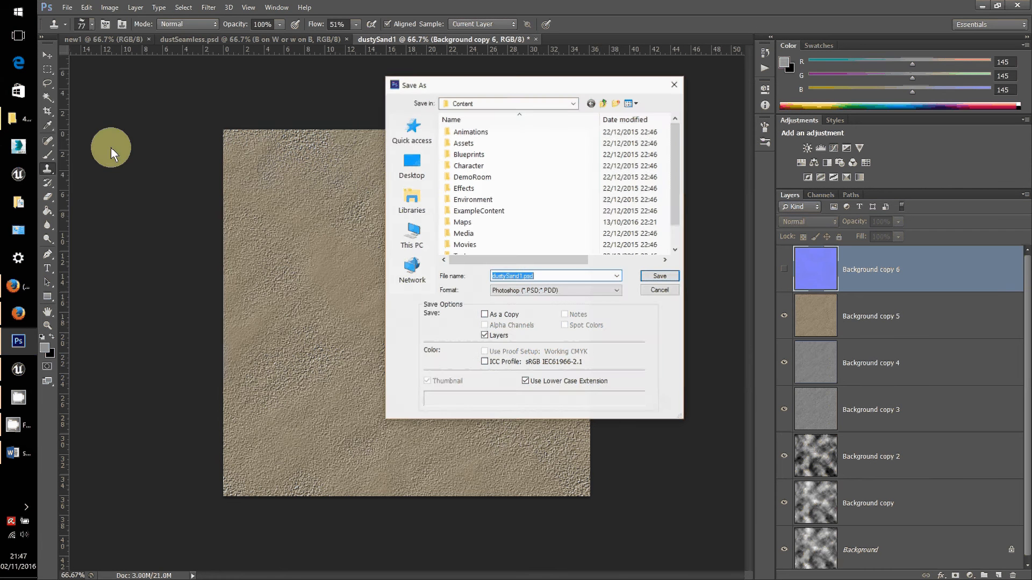
{"action": "left_click", "coordinate": [568, 291]}
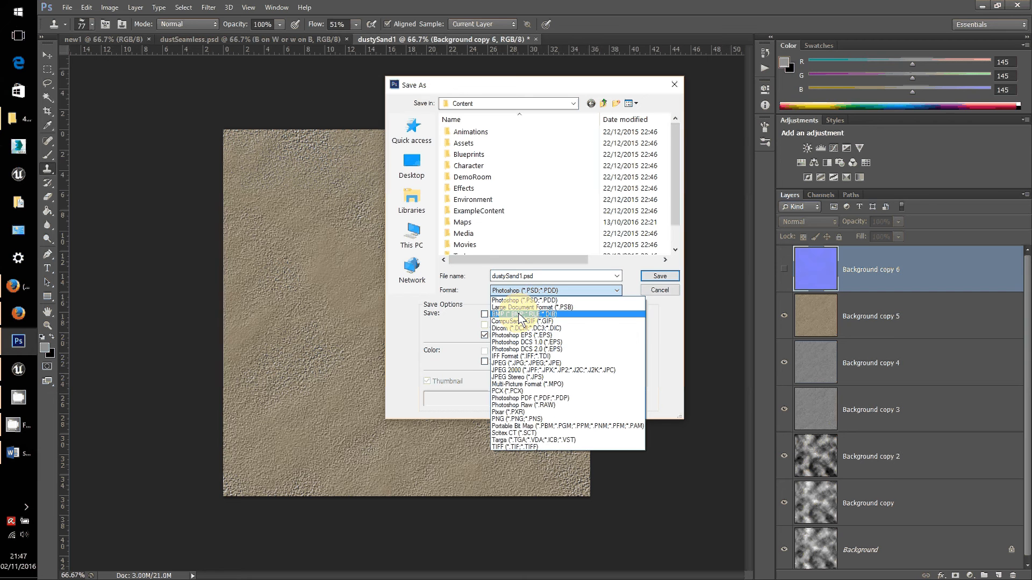
{"action": "left_click", "coordinate": [521, 315]}
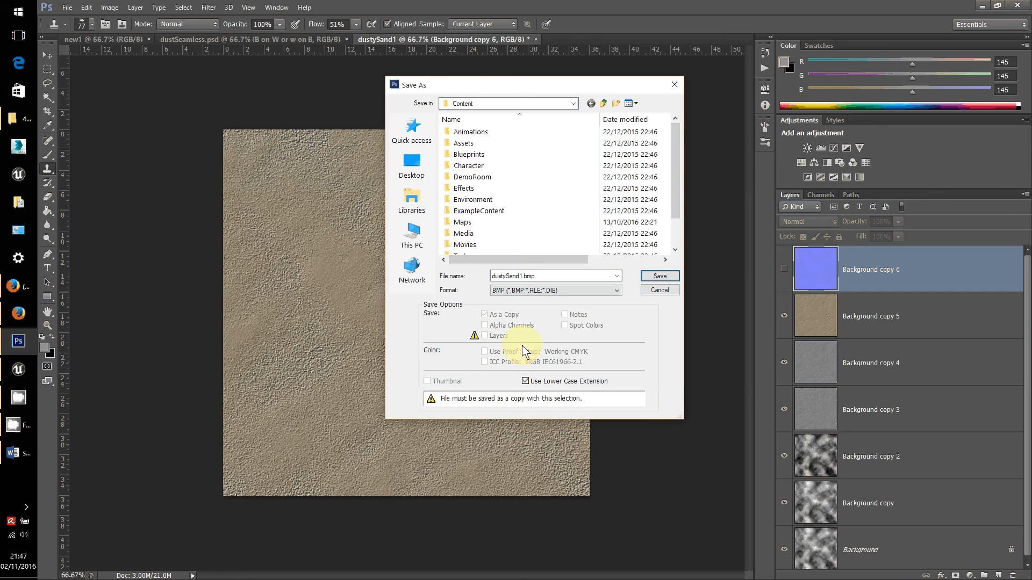
Save the sand texture as dustySand.bmp in the Content folder with the Windows file format and 24 Bit depth
{"action": "left_click", "coordinate": [519, 278]}
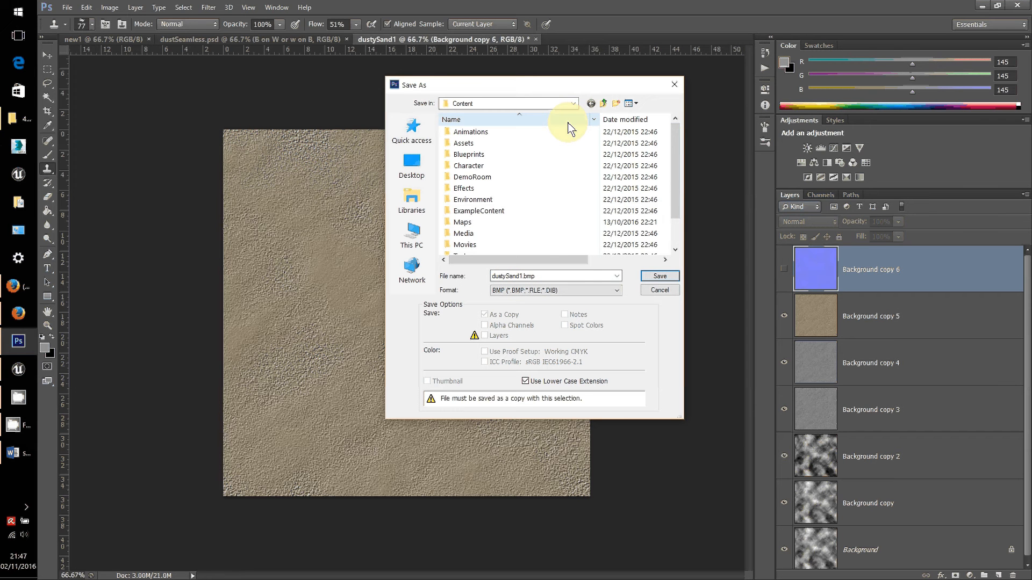
{"action": "scroll", "coordinate": [669, 151], "scroll_direction": "down", "scroll_amount": 1}
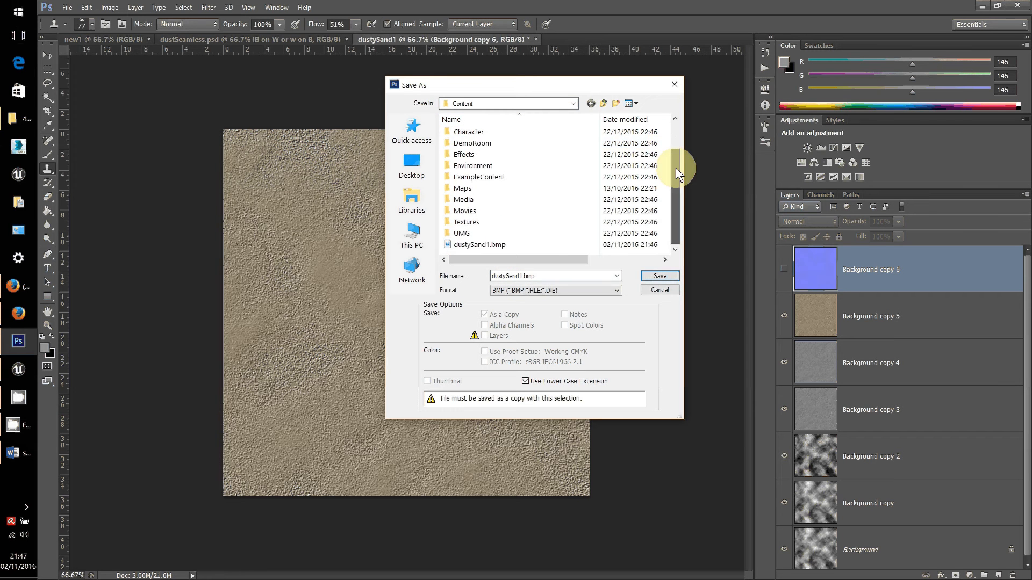
{"action": "double_click", "coordinate": [520, 276]}
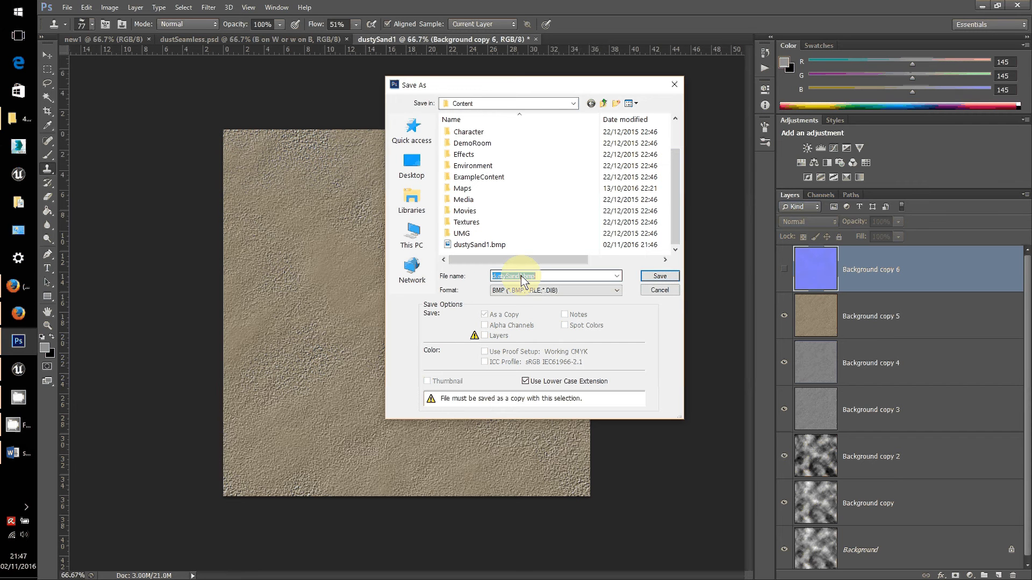
{"action": "left_click", "coordinate": [522, 279]}
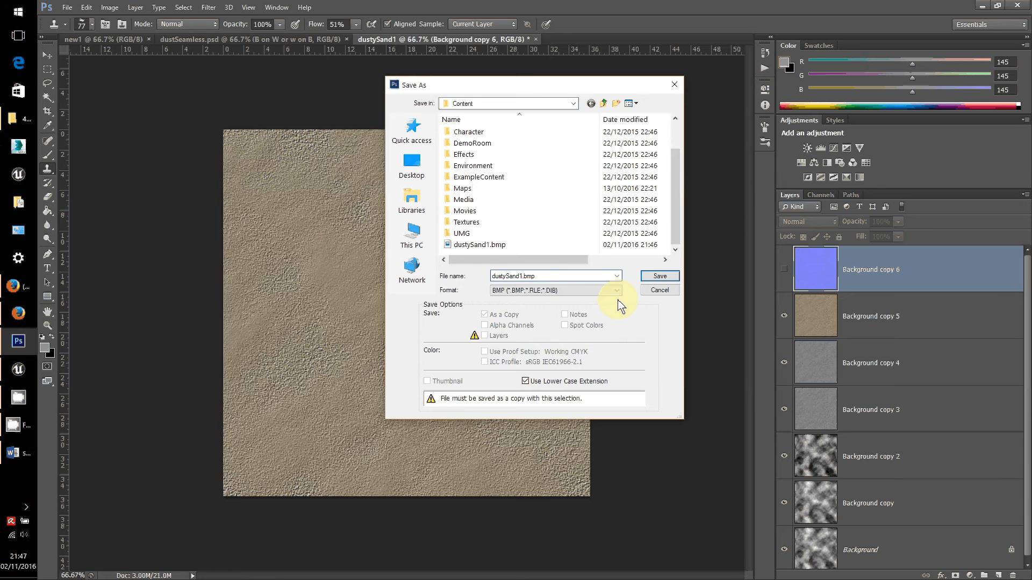
{"action": "key", "text": "Return"}
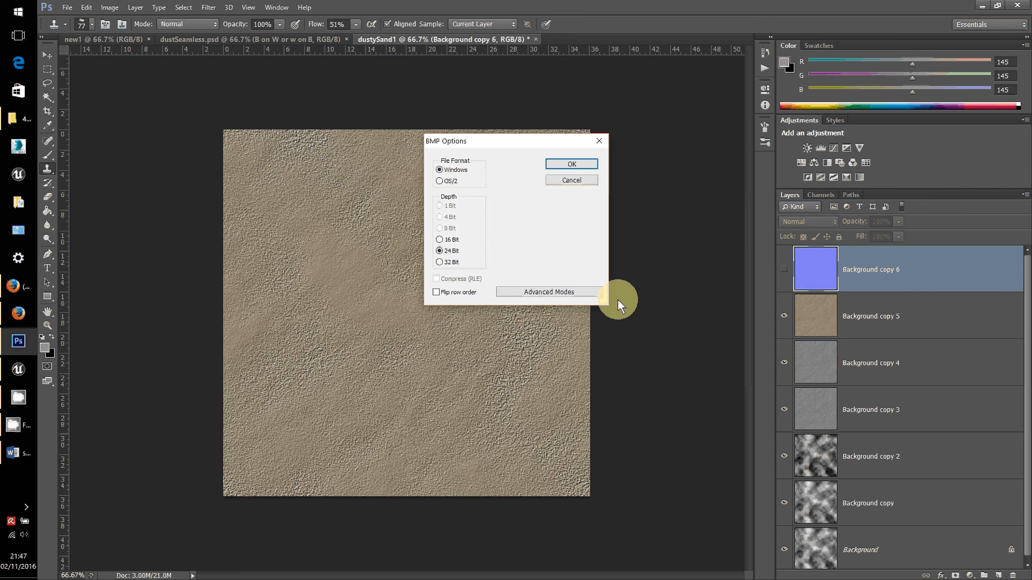
{"action": "left_click", "coordinate": [556, 166]}
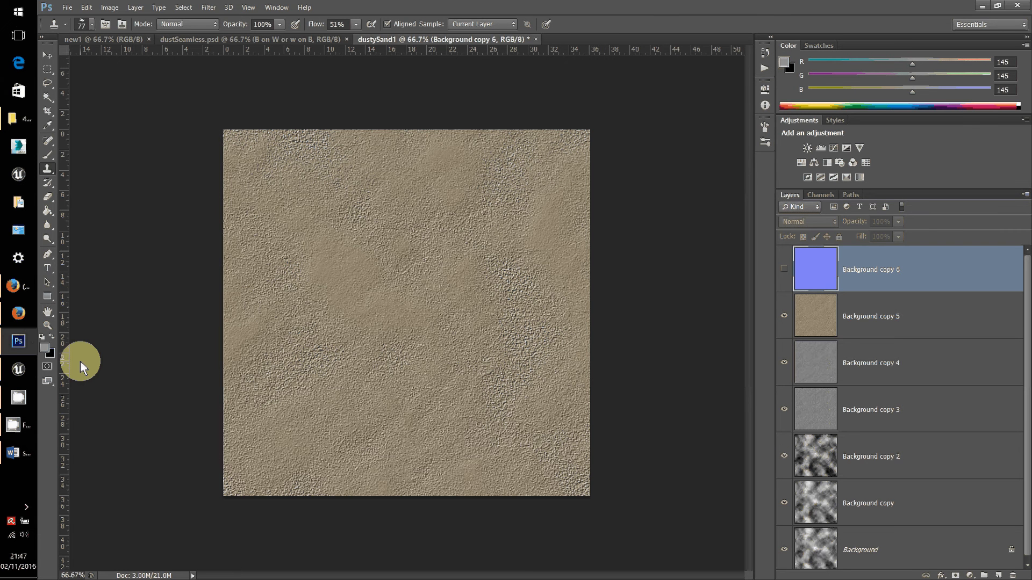
Switch to File Explorer and open the Content folder of ContentExamples in Unreal Projects on the DATA (D:) drive
{"action": "left_click", "coordinate": [23, 115]}
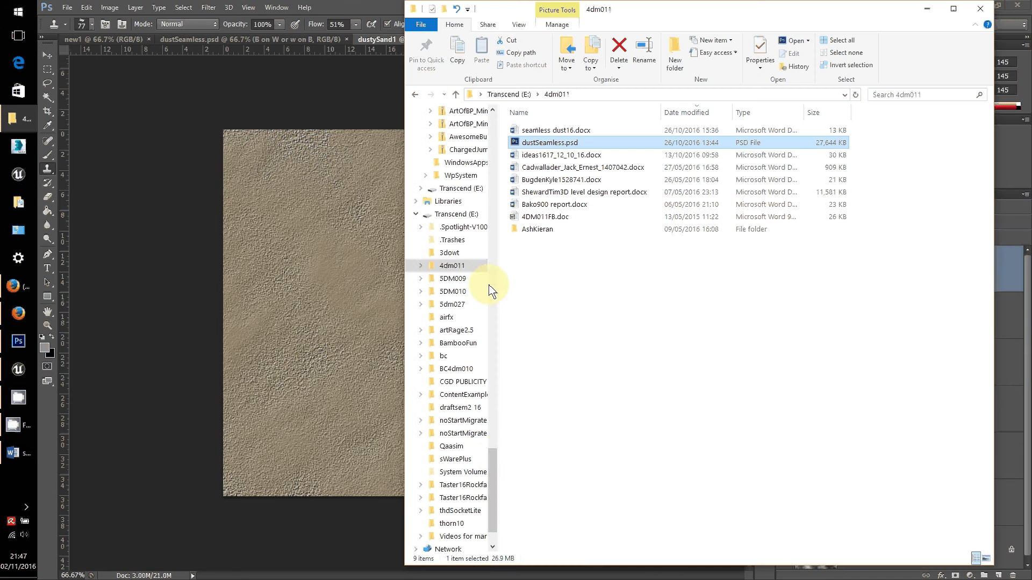
{"action": "left_click_drag", "start_coordinate": [490, 461], "coordinate": [511, 299]}
{"action": "scroll", "coordinate": [472, 262], "scroll_direction": "up", "scroll_amount": 1}
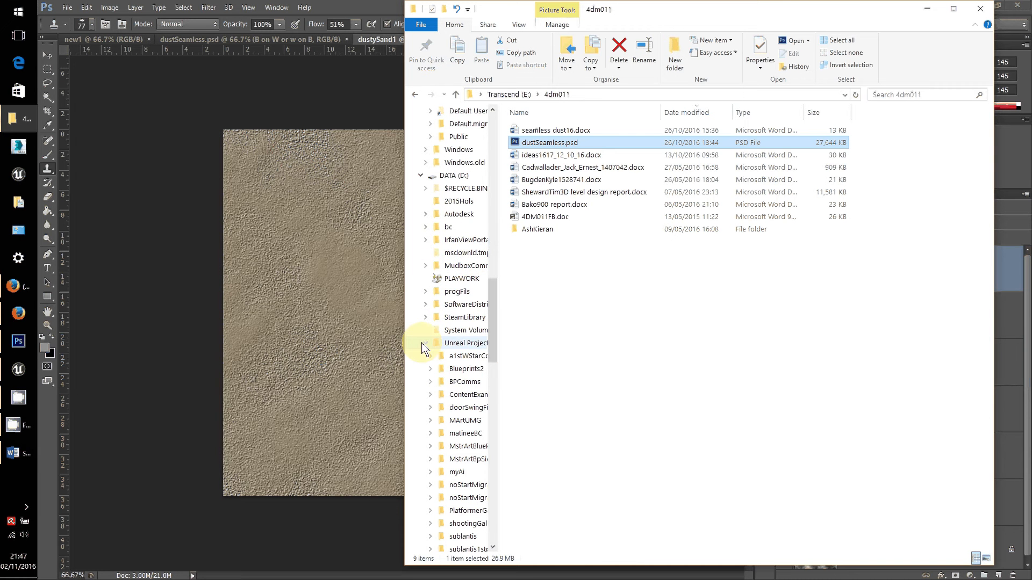
{"action": "left_click", "coordinate": [461, 395]}
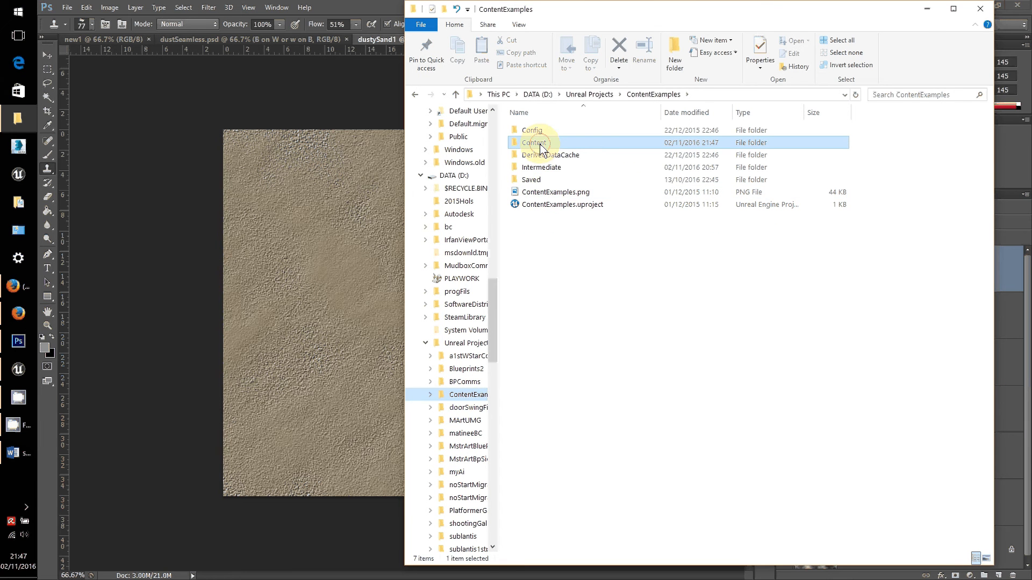
{"action": "double_click", "coordinate": [532, 142]}
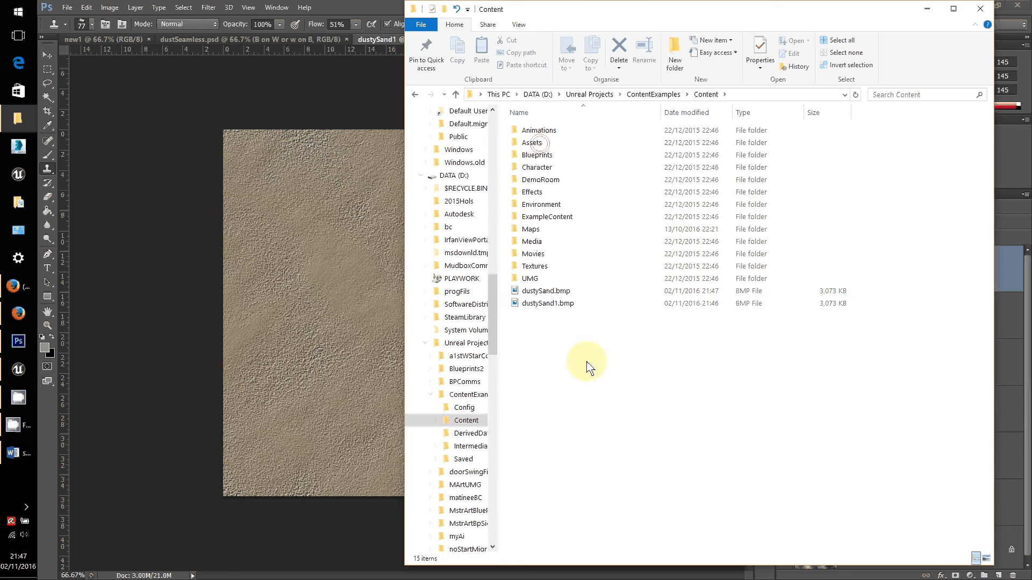
Rename the normal map file dustySand1.bmp as dustySand_N.bmp
{"action": "left_click", "coordinate": [555, 308]}
{"action": "left_click", "coordinate": [555, 305]}
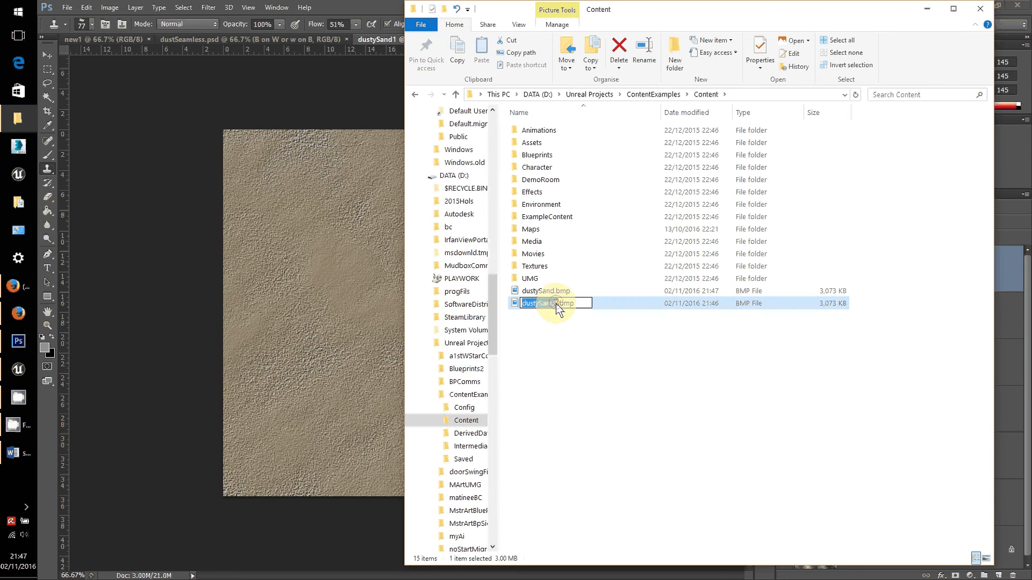
{"action": "left_click", "coordinate": [555, 304]}
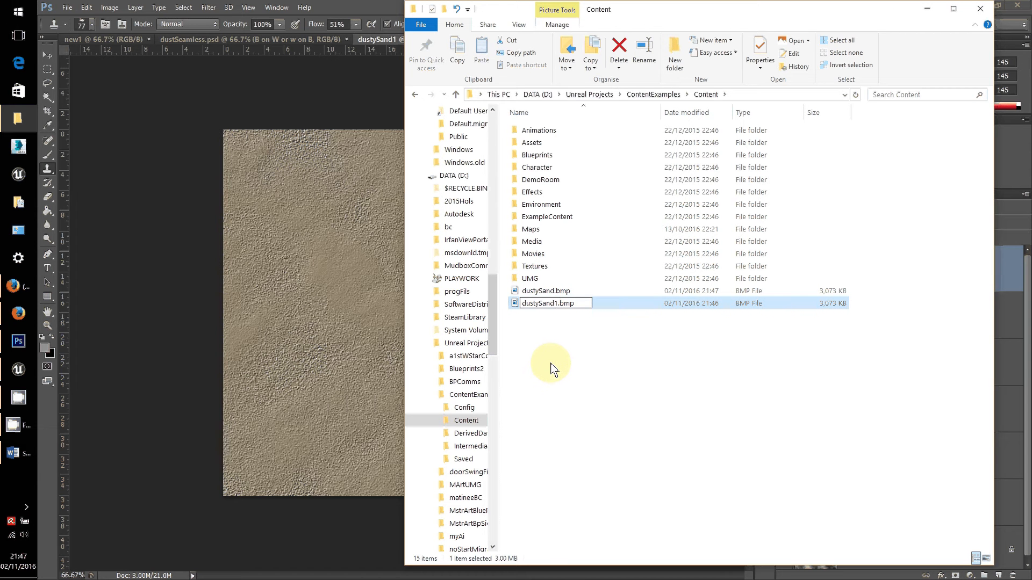
{"action": "key", "text": "Delete"}
{"action": "type", "text": "_N"}
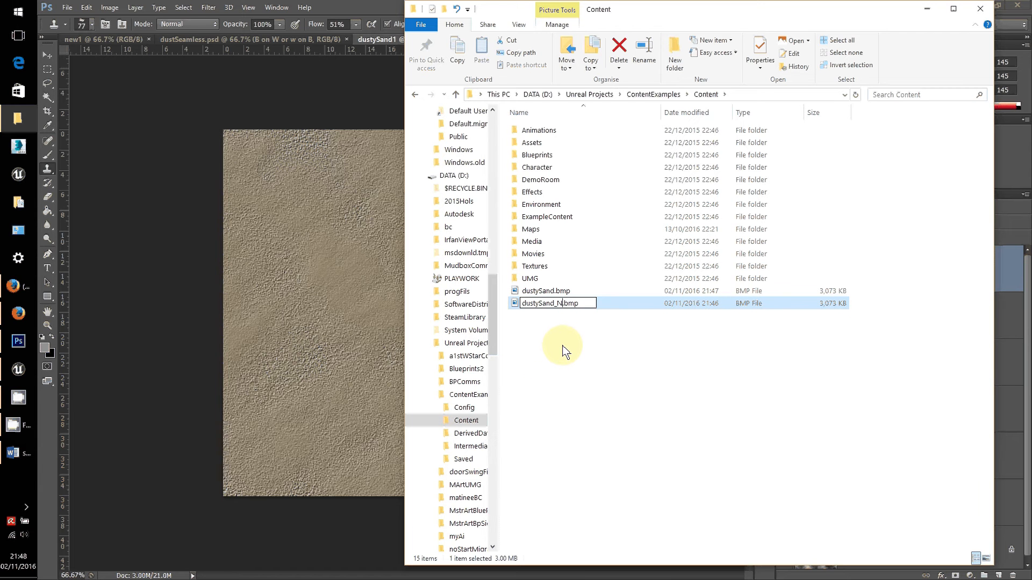
{"action": "key", "text": "Return"}
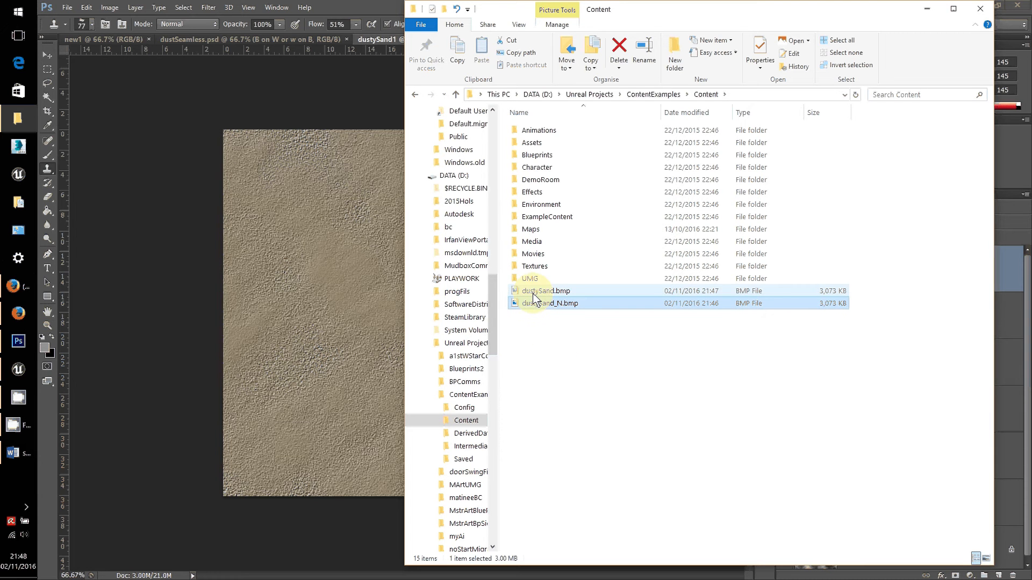
Switch to Unreal Editor, import dustySand.bmp and dustySand_N.bmp into the Textures folder, and open that folder
{"action": "left_click", "coordinate": [18, 369]}
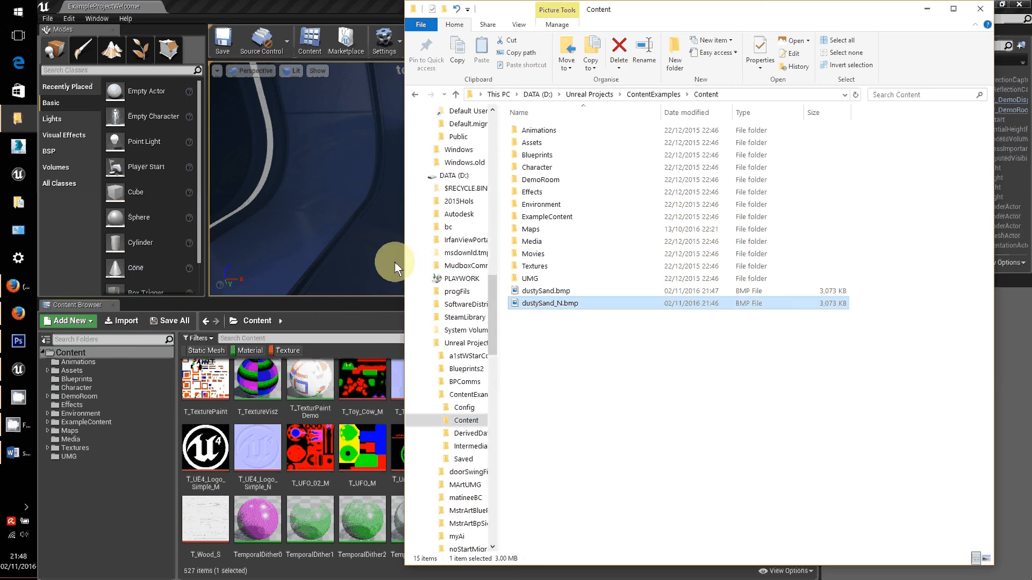
{"action": "left_click", "coordinate": [547, 342]}
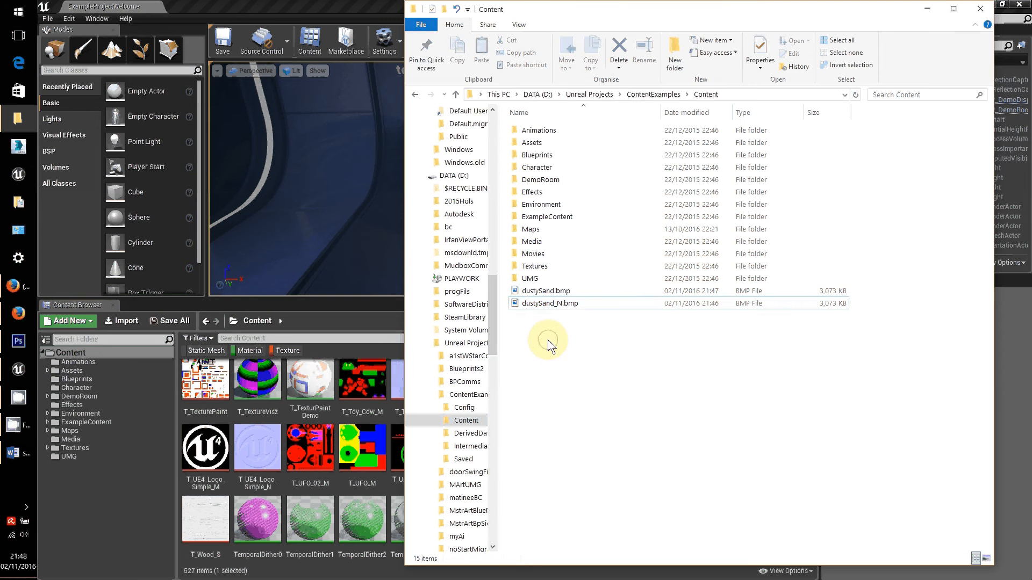
{"action": "left_click_drag", "start_coordinate": [548, 344], "coordinate": [534, 295]}
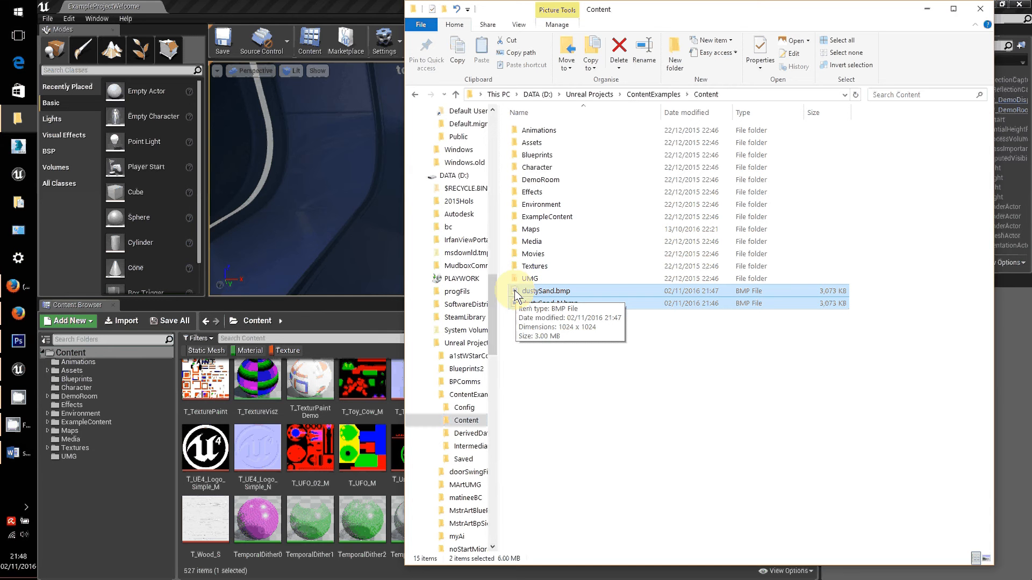
{"action": "left_click_drag", "start_coordinate": [514, 295], "coordinate": [193, 457]}
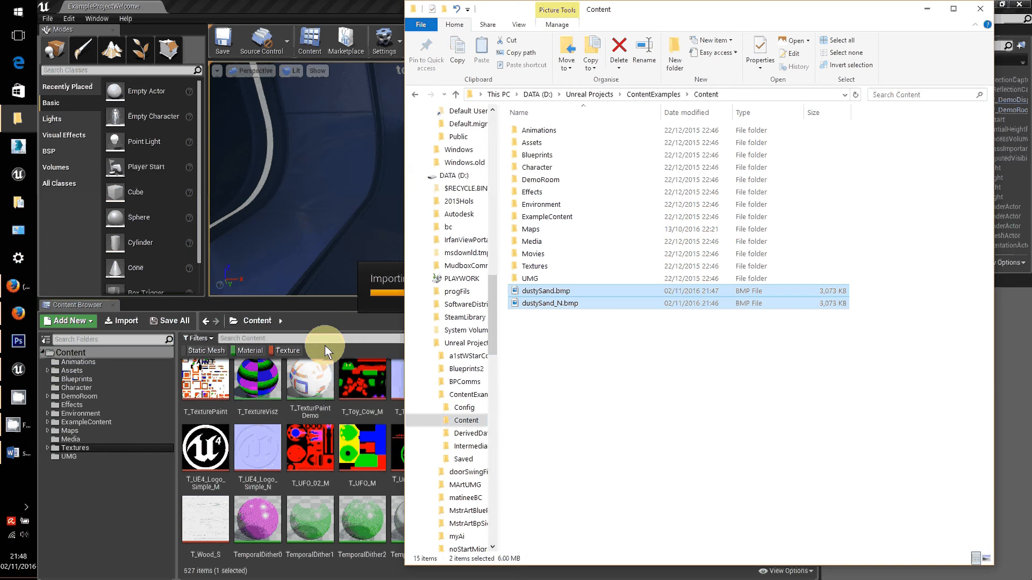
{"action": "left_click", "coordinate": [72, 448]}
{"action": "left_click", "coordinate": [72, 447]}
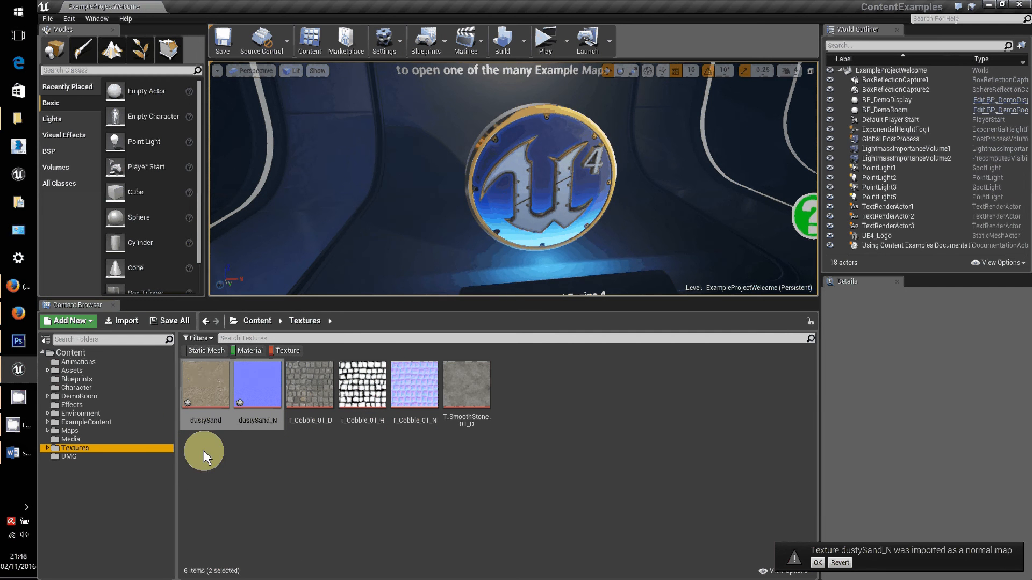
Examine the asset details of the imported dustySand and dustySand_N textures, including their compression settings and texture groups
{"action": "mouse_move", "coordinate": [203, 392]}
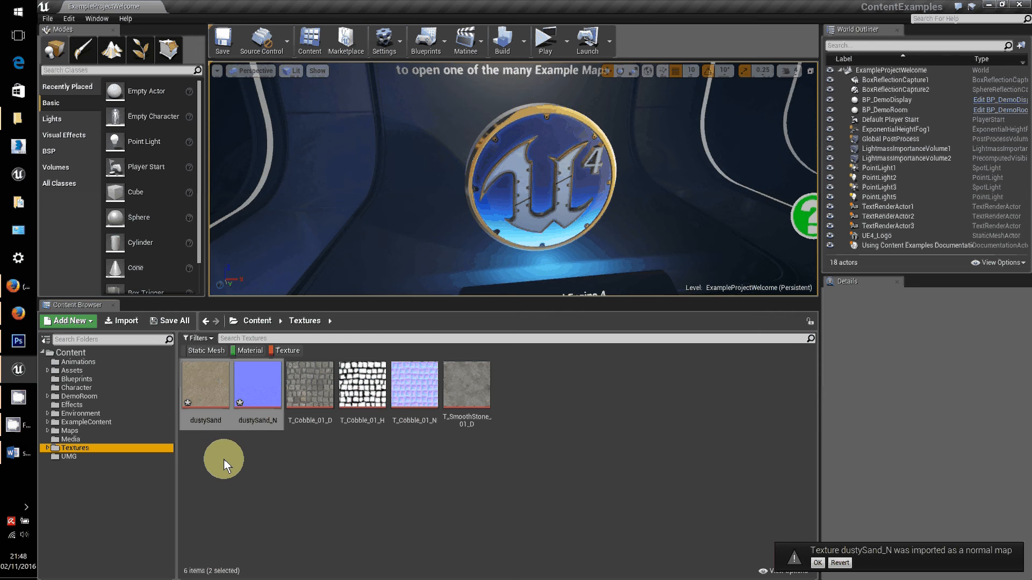
{"action": "mouse_move", "coordinate": [270, 388]}
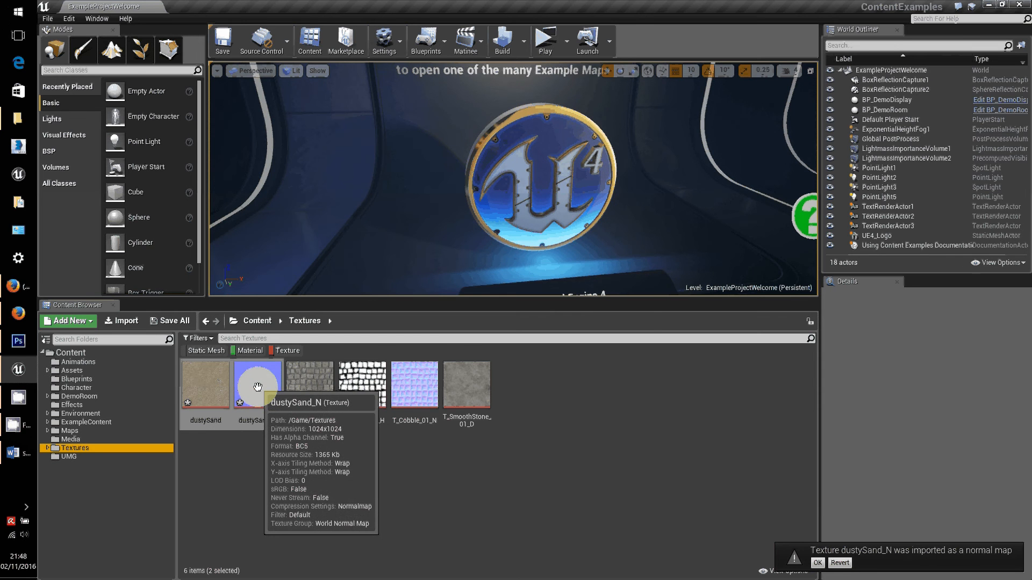
{"action": "left_click", "coordinate": [225, 491]}
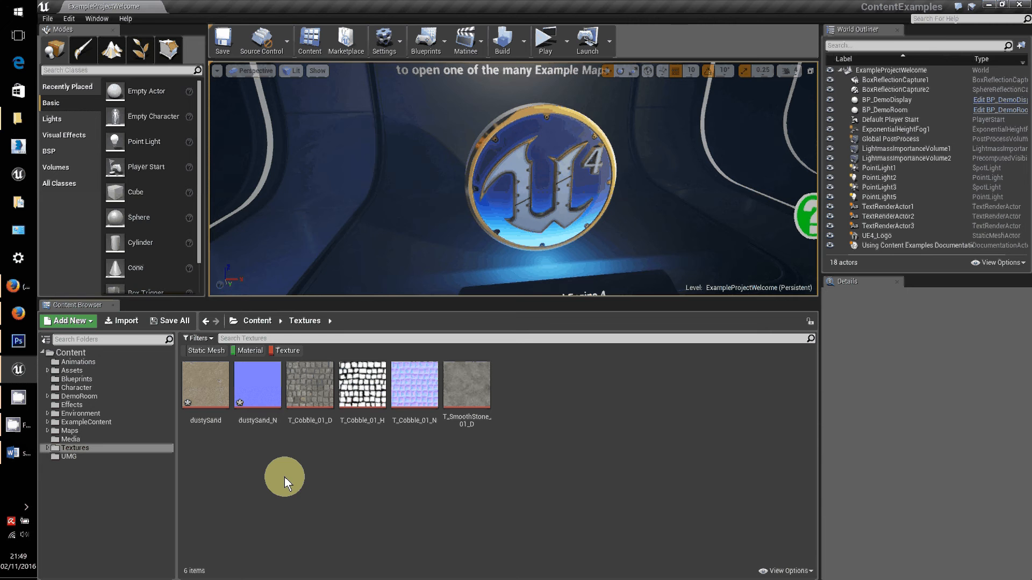
{"action": "left_click", "coordinate": [256, 450]}
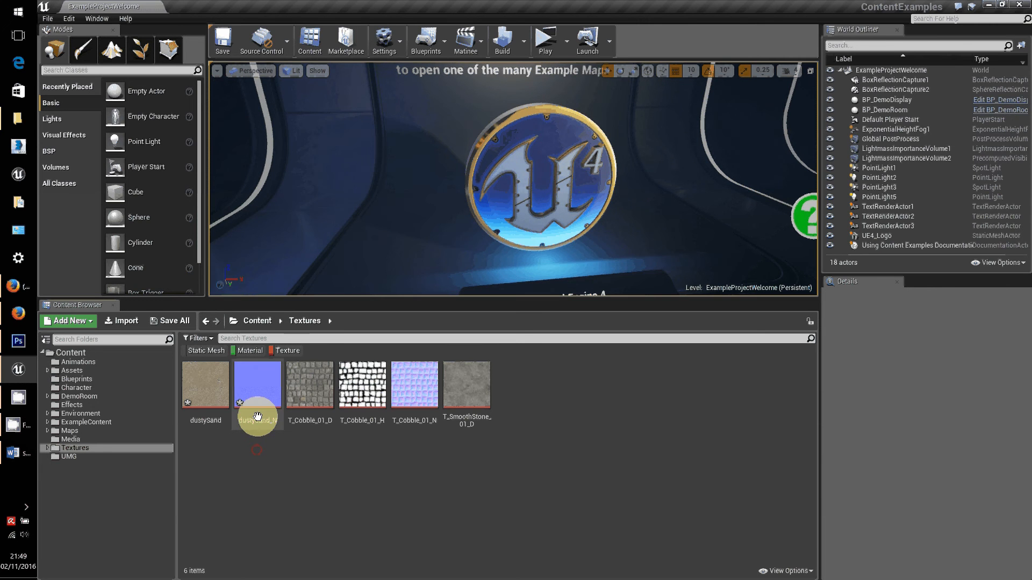
{"action": "left_click", "coordinate": [258, 417]}
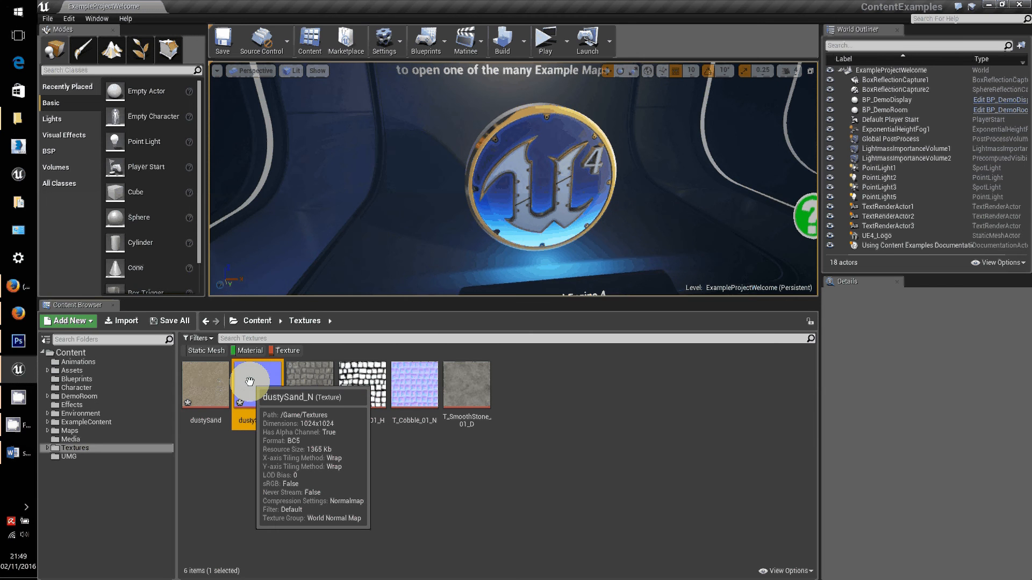
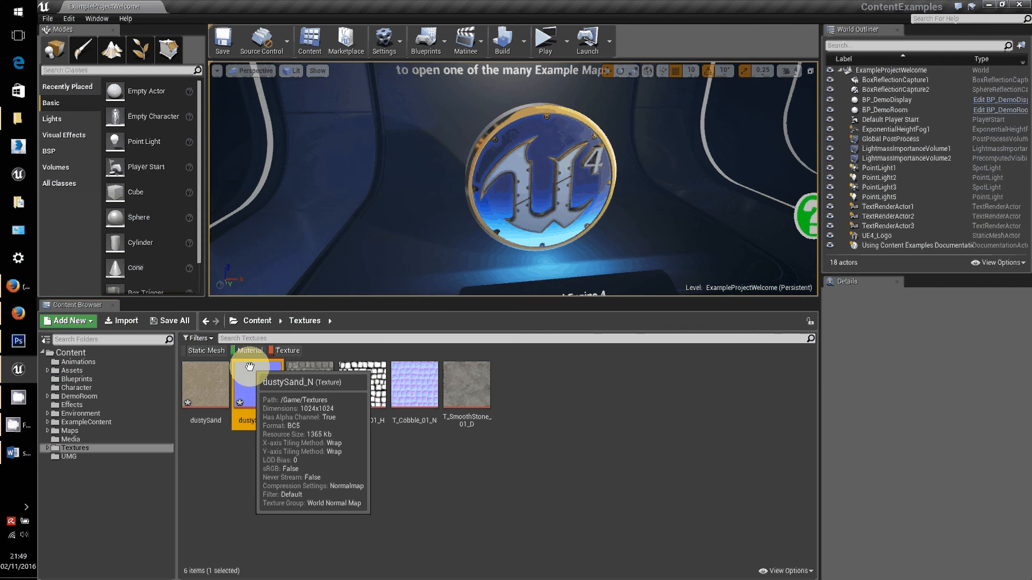
{"action": "mouse_move", "coordinate": [207, 387]}
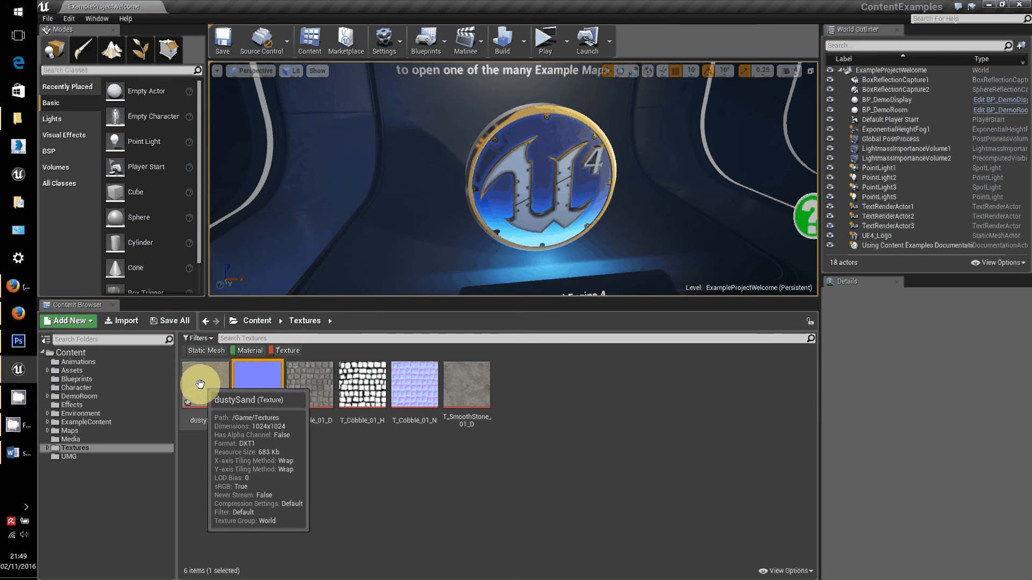
{"action": "left_click", "coordinate": [259, 474]}
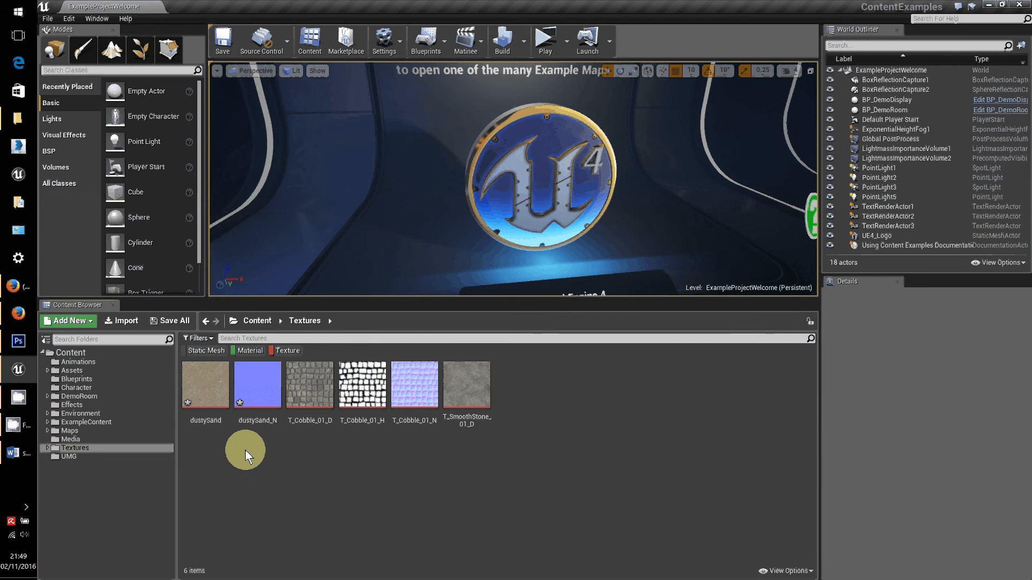
{"action": "left_click", "coordinate": [204, 389]}
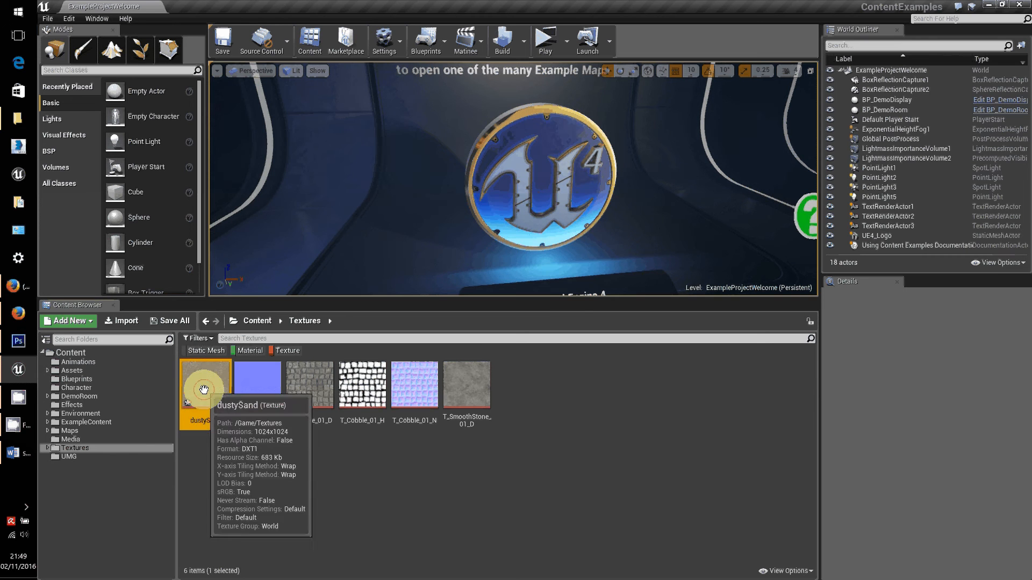
{"action": "right_click", "coordinate": [203, 476]}
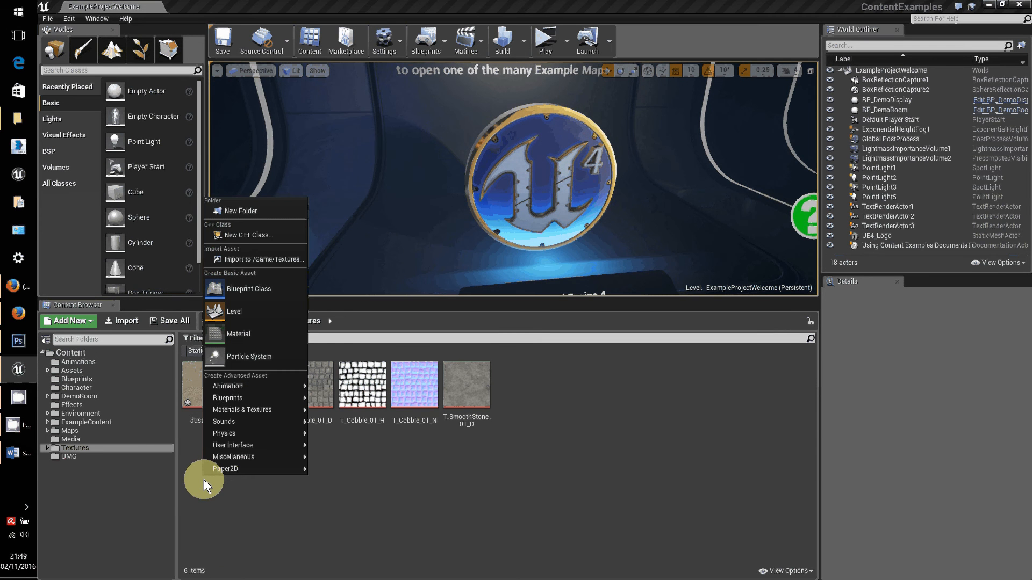
{"action": "mouse_move", "coordinate": [243, 467]}
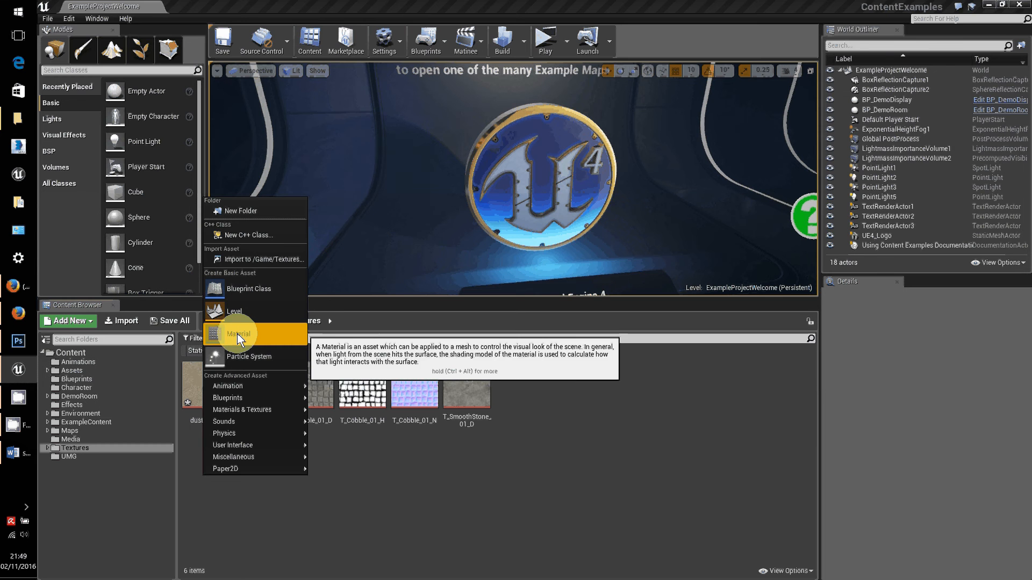
{"action": "left_click", "coordinate": [268, 518]}
Create a material named dustySand_Mat from the dustySand texture in the Textures folder
{"action": "left_click", "coordinate": [208, 380]}
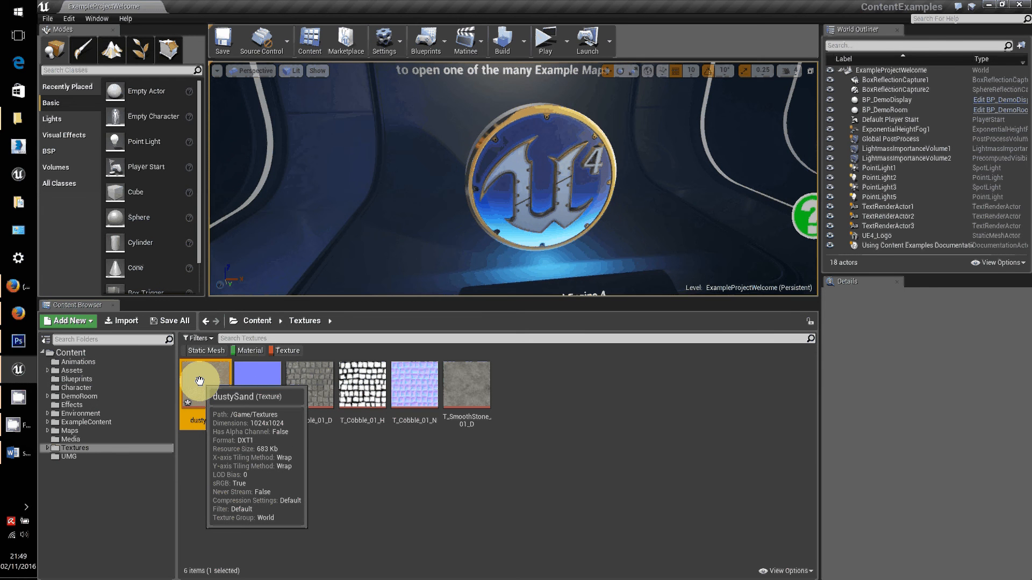
{"action": "right_click", "coordinate": [200, 380]}
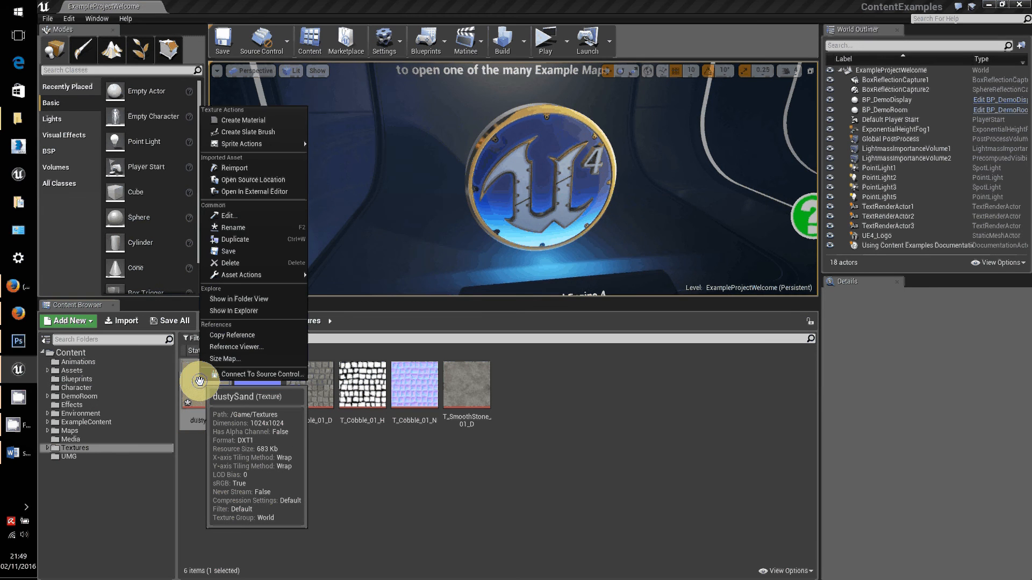
{"action": "left_click", "coordinate": [259, 236]}
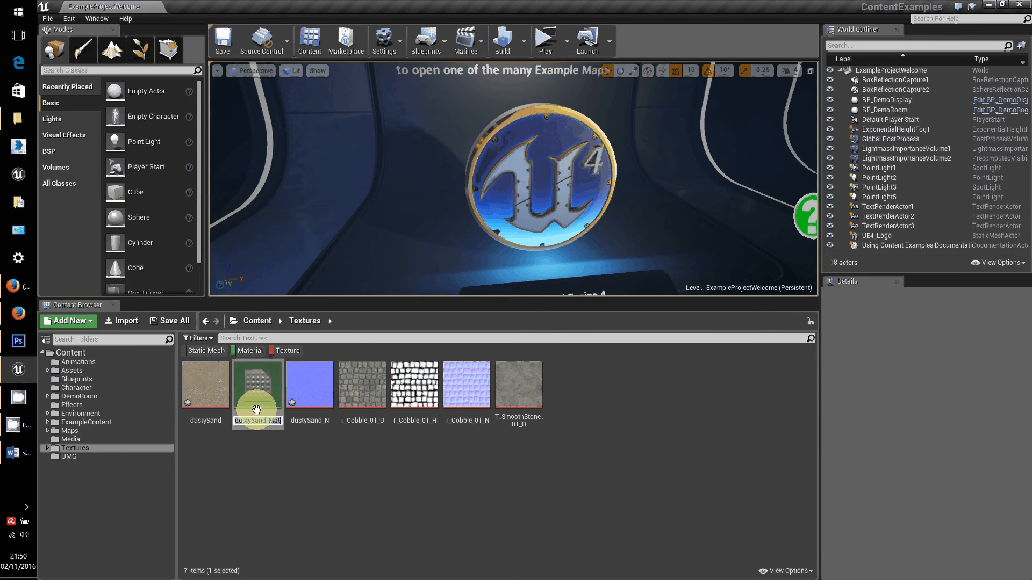
{"action": "key", "text": "Return"}
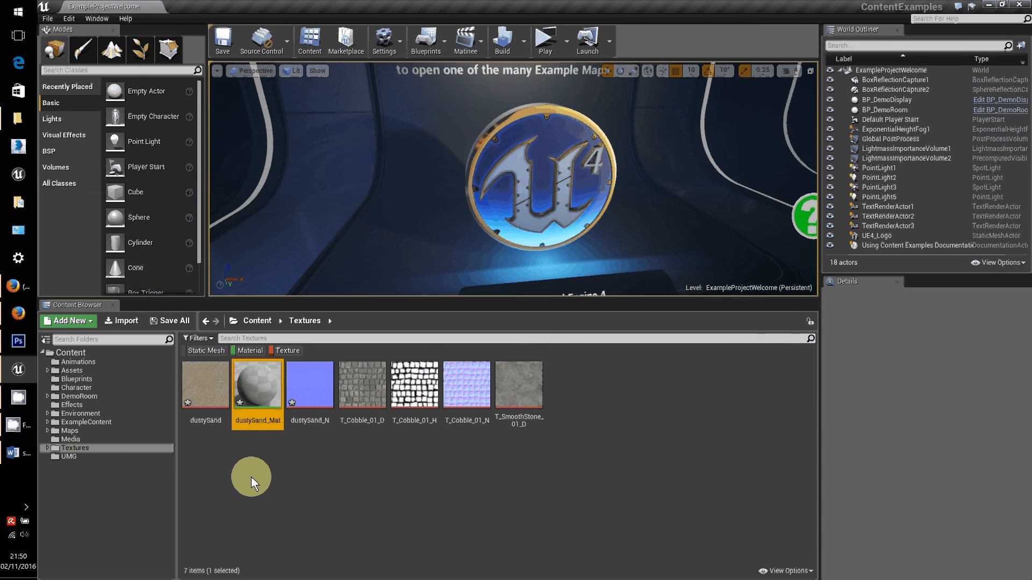
Open dustySand_Mat for editing and move its Texture Sample node slightly higher in the graph
{"action": "double_click", "coordinate": [258, 380]}
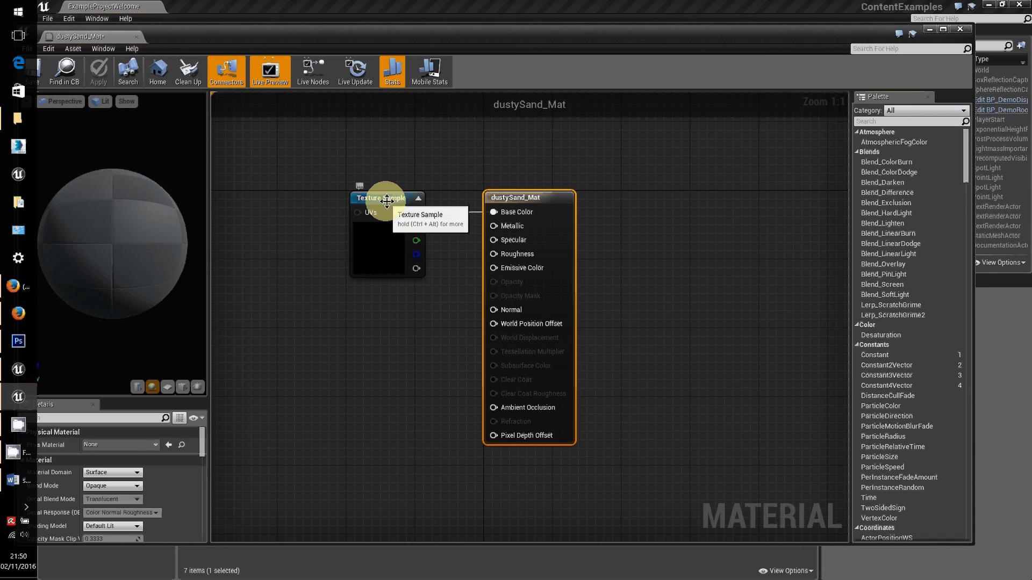
{"action": "mouse_move", "coordinate": [387, 201]}
{"action": "left_mouse_down"}
{"action": "mouse_move", "coordinate": [396, 191]}
{"action": "mouse_move", "coordinate": [385, 188]}
{"action": "left_mouse_up"}
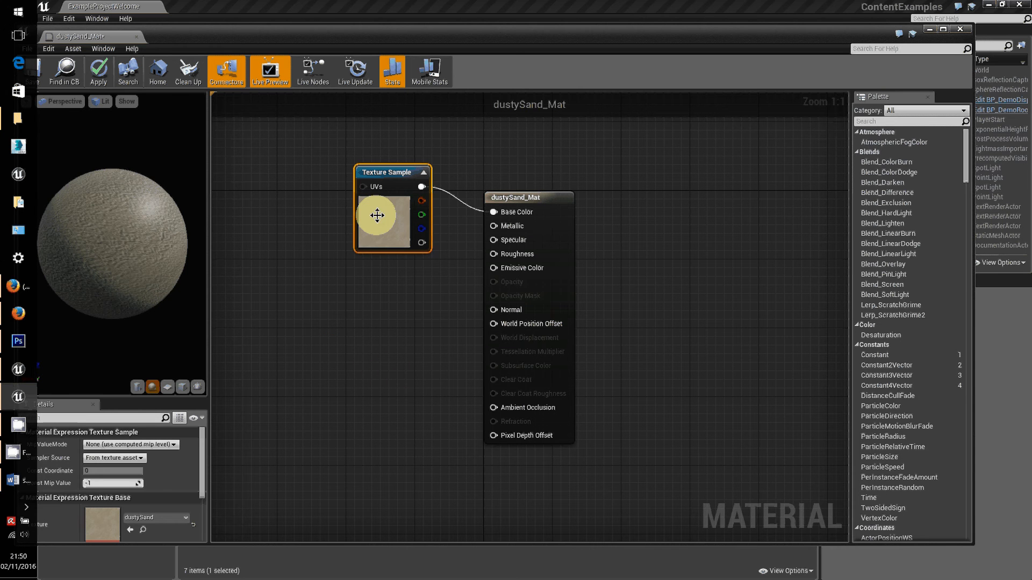
{"action": "right_click", "coordinate": [383, 172]}
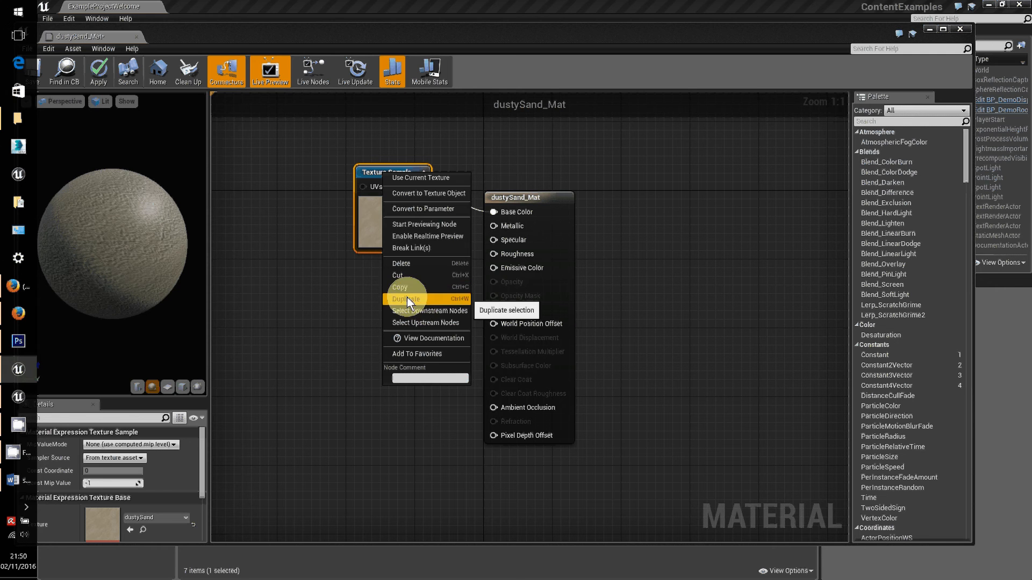
{"action": "left_click", "coordinate": [283, 296]}
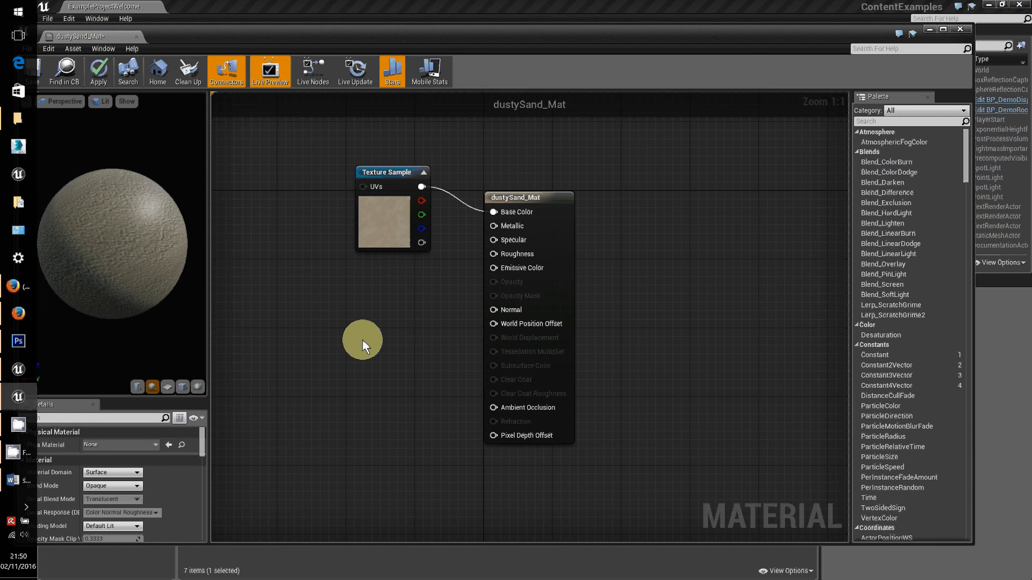
Add a second Texture Sample node below the first and connect its output to the material's Normal input
{"action": "left_click", "coordinate": [343, 310]}
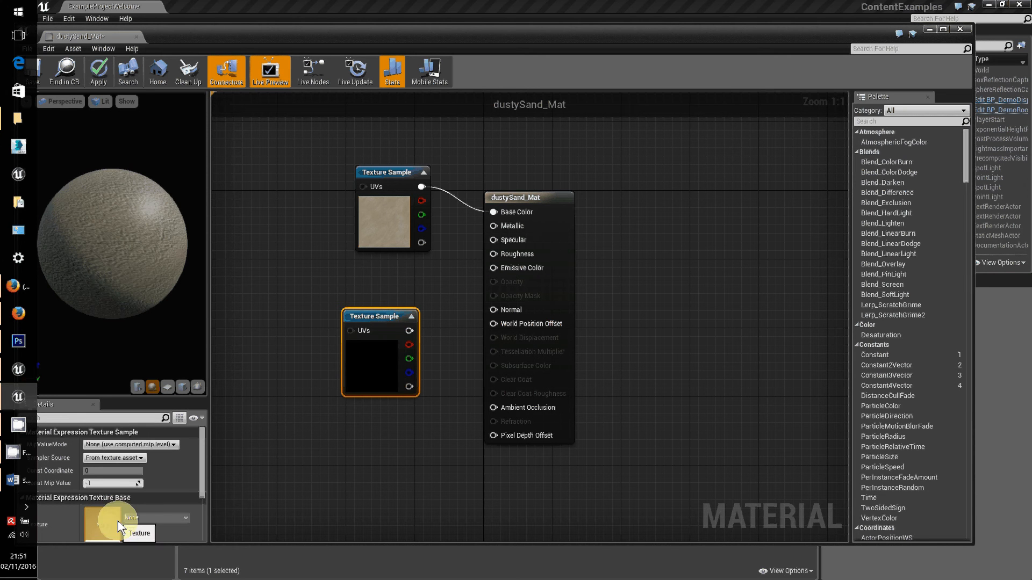
{"action": "left_click", "coordinate": [372, 372]}
{"action": "left_click", "coordinate": [408, 331]}
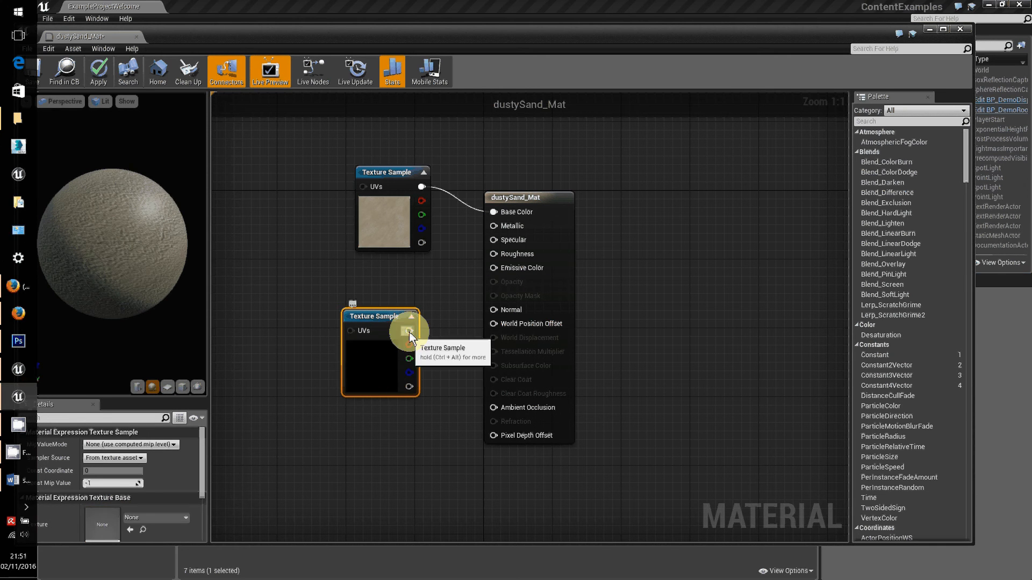
{"action": "left_click_drag", "start_coordinate": [409, 331], "coordinate": [497, 309]}
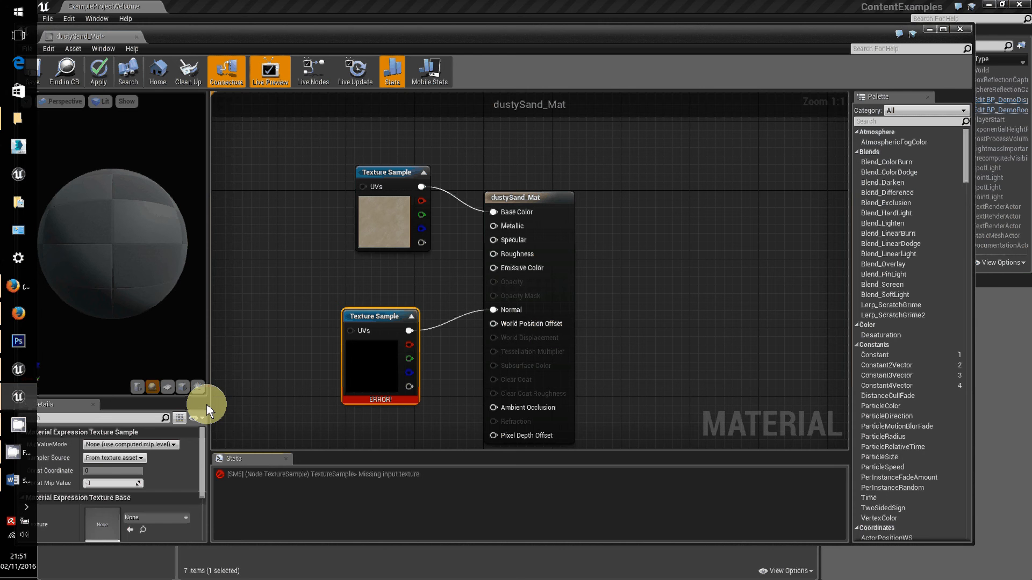
Assign the dustySand_N texture to the new Texture Sample node
{"action": "scroll", "coordinate": [205, 504], "scroll_direction": "down", "scroll_amount": 3}
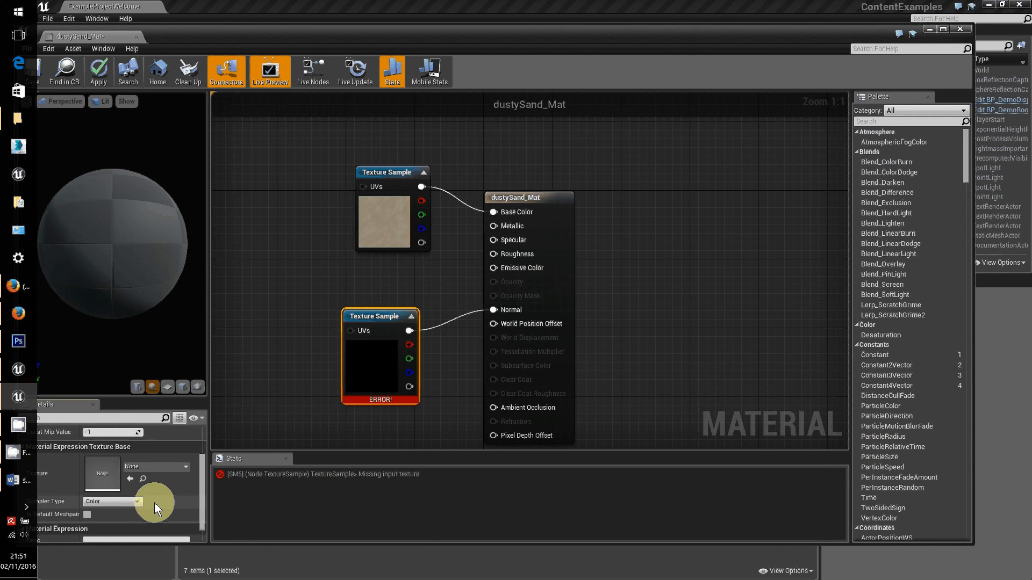
{"action": "left_click_drag", "start_coordinate": [256, 37], "coordinate": [297, 31]}
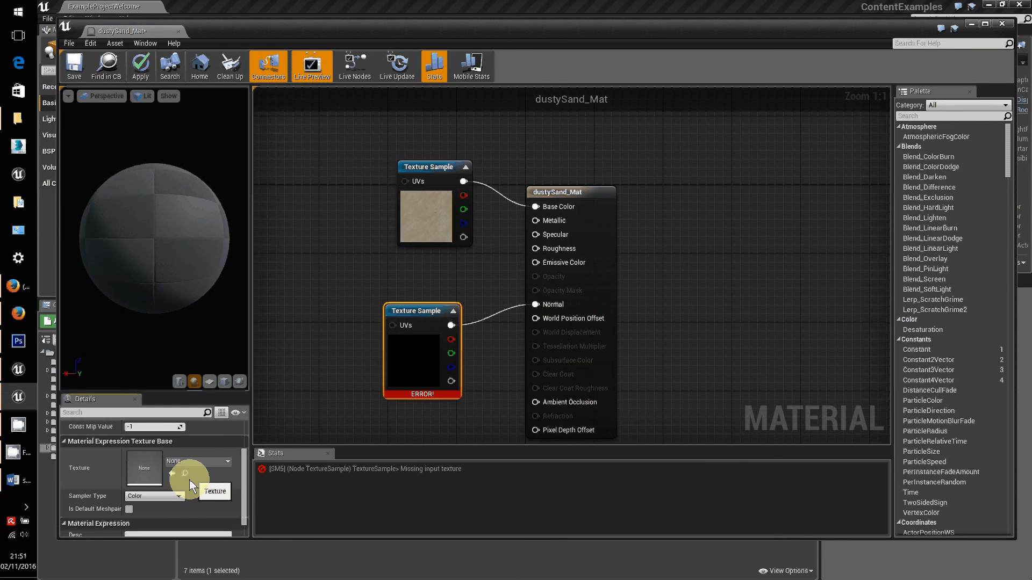
{"action": "left_click", "coordinate": [228, 464]}
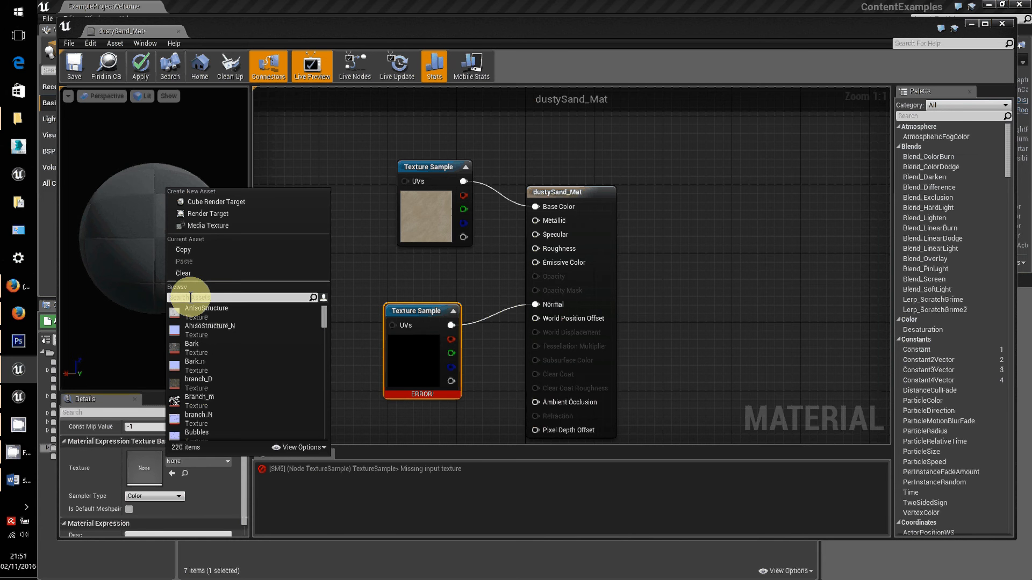
{"action": "type", "text": "dus"}
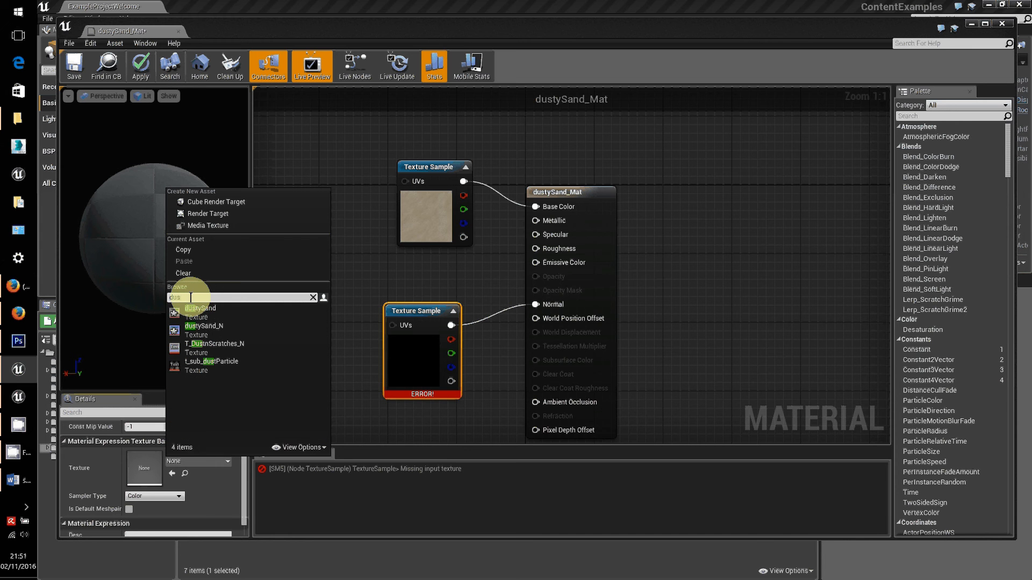
{"action": "left_click", "coordinate": [186, 327]}
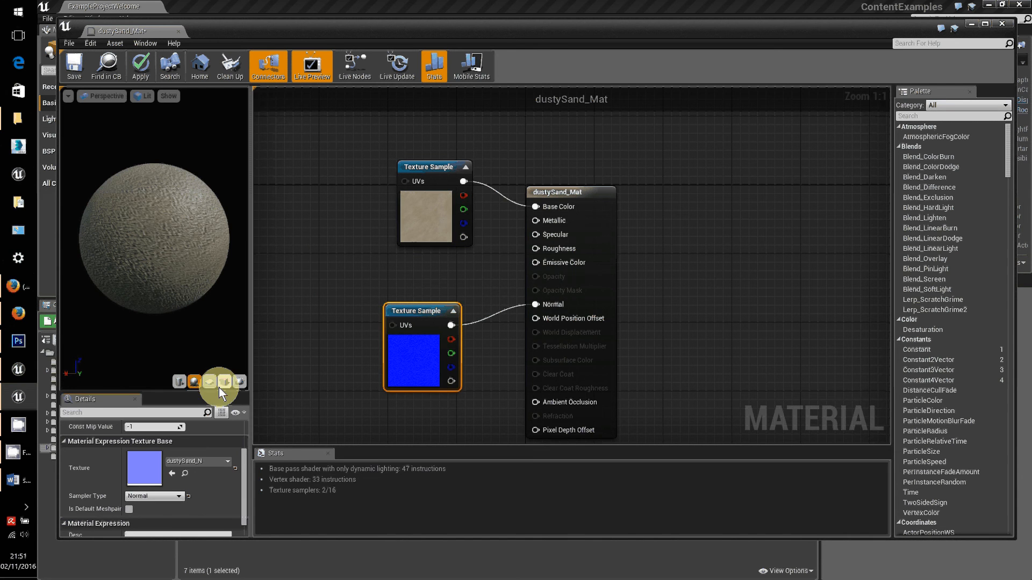
Show the material preview on a cylinder and examine the sand surface from close up and other angles
{"action": "left_click", "coordinate": [179, 382]}
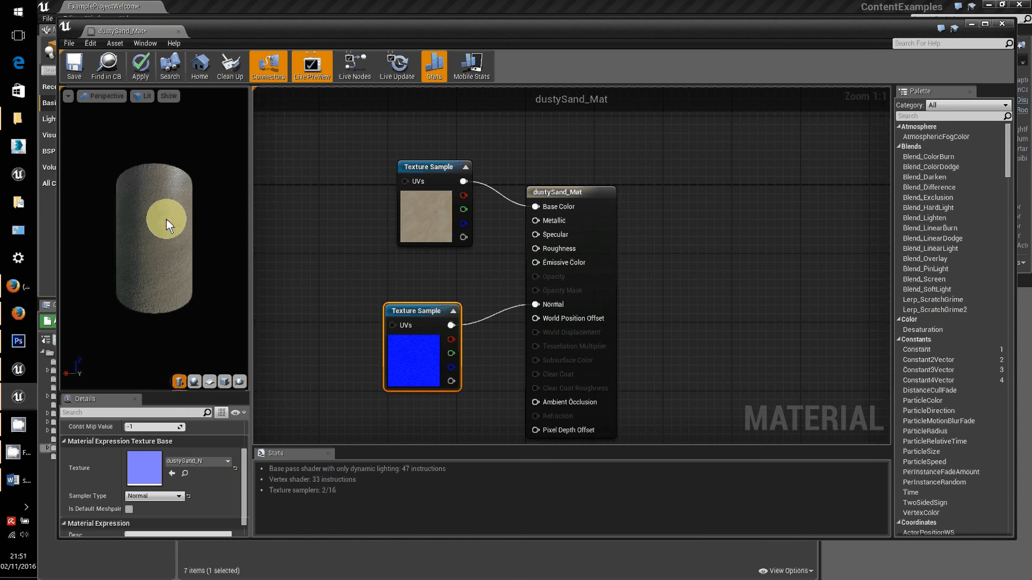
{"action": "left_click_drag", "start_coordinate": [166, 218], "coordinate": [164, 216]}
{"action": "scroll", "coordinate": [164, 216], "scroll_direction": "down", "scroll_amount": 3}
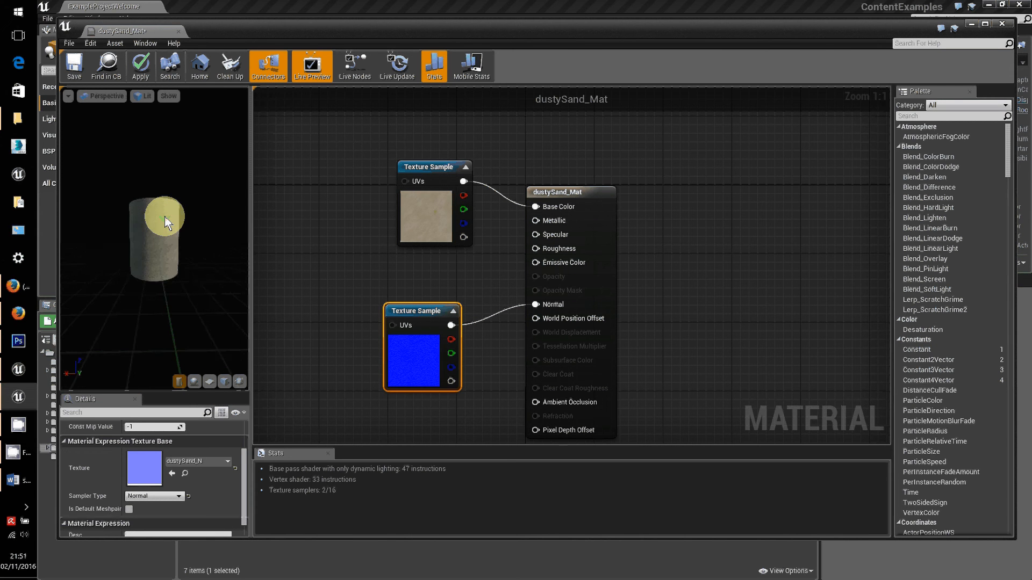
{"action": "scroll", "coordinate": [164, 216], "scroll_direction": "up", "scroll_amount": 3}
{"action": "left_click_drag", "start_coordinate": [165, 216], "coordinate": [482, 338]}
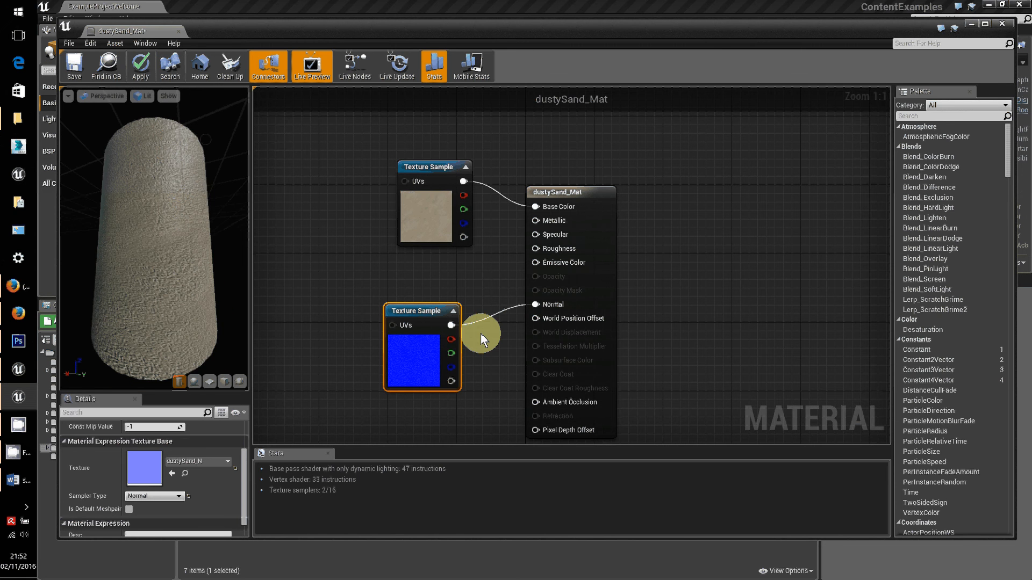
Disconnect the normal map from the Normal input to compare the preview, and reconnect it
{"action": "left_click", "coordinate": [533, 305], "text": "alt"}
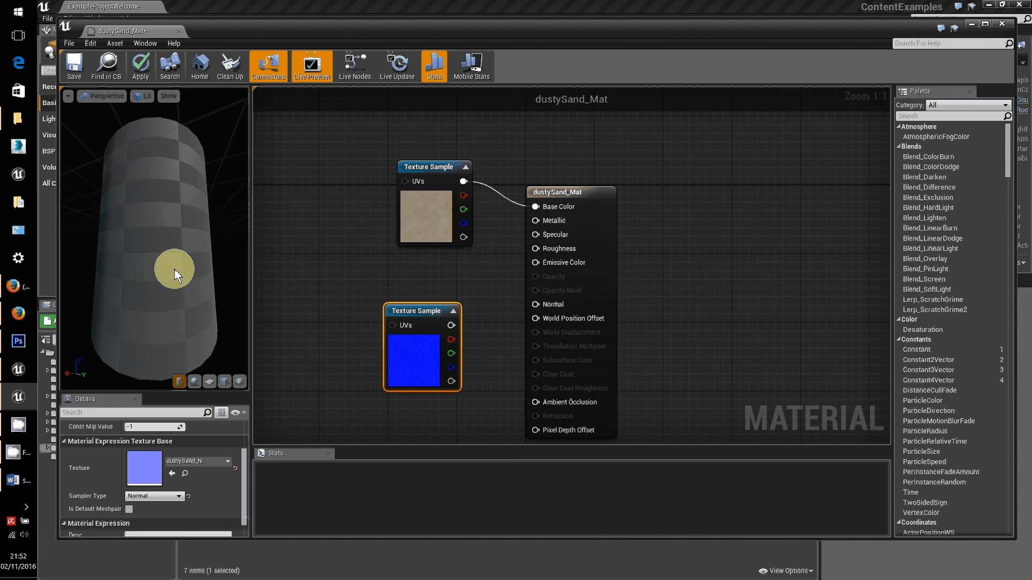
{"action": "left_click_drag", "start_coordinate": [174, 269], "coordinate": [179, 241]}
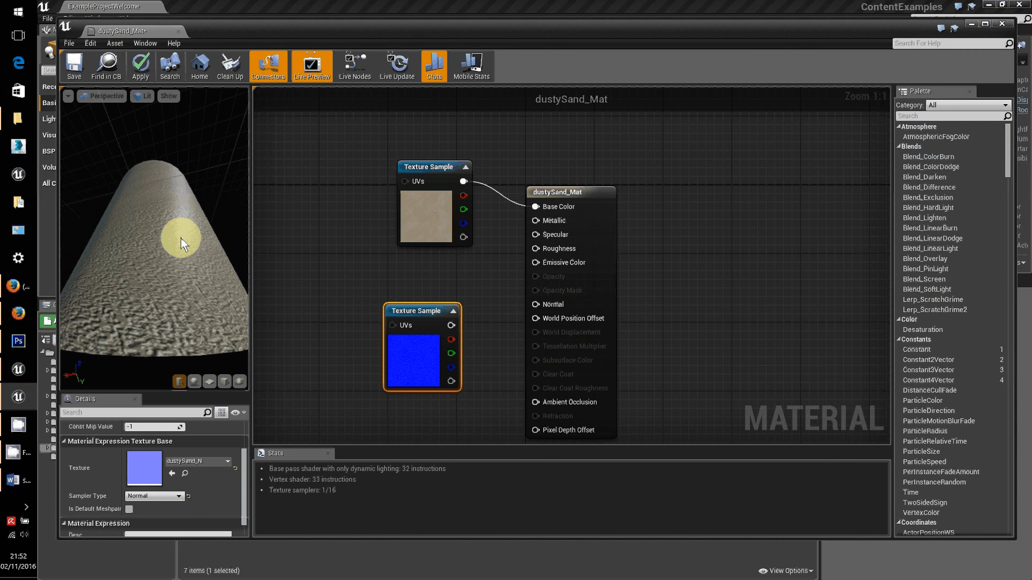
{"action": "left_click_drag", "start_coordinate": [181, 237], "coordinate": [498, 293]}
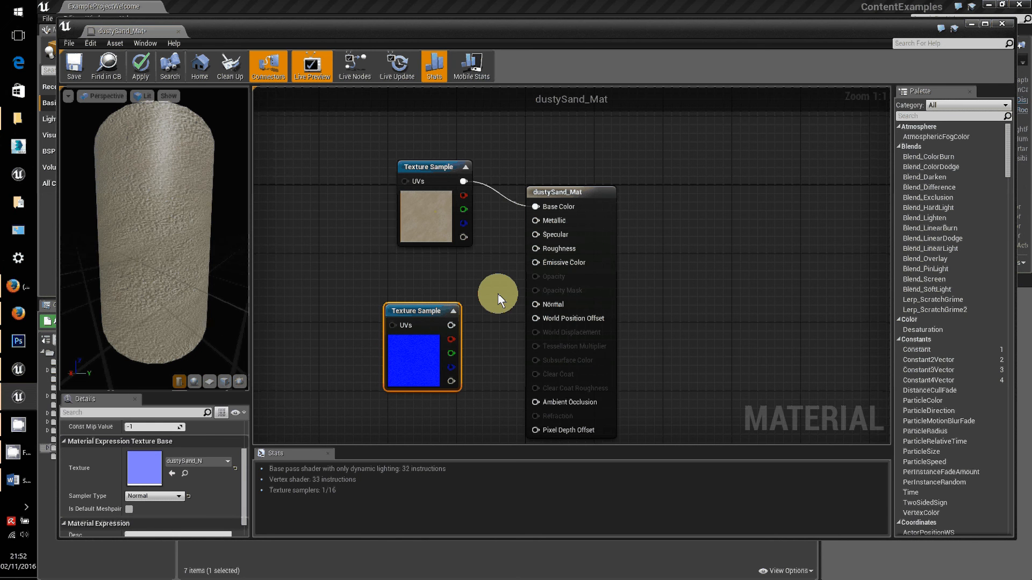
{"action": "left_click_drag", "start_coordinate": [451, 325], "coordinate": [537, 307]}
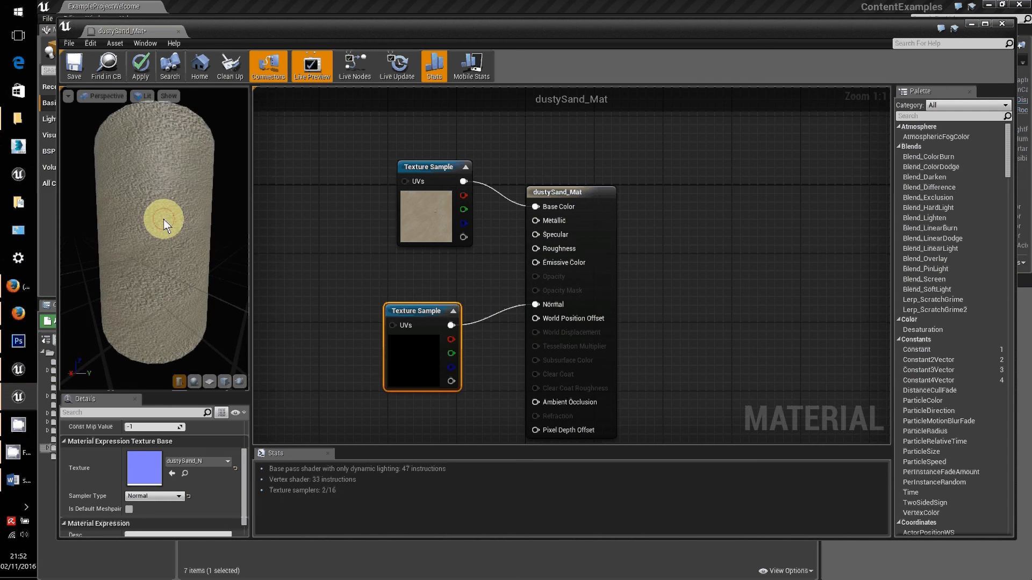
{"action": "mouse_move", "coordinate": [163, 218]}
{"action": "left_mouse_down"}
{"action": "mouse_move", "coordinate": [178, 203]}
{"action": "mouse_move", "coordinate": [116, 211]}
{"action": "mouse_move", "coordinate": [209, 207]}
{"action": "mouse_move", "coordinate": [120, 244]}
{"action": "mouse_move", "coordinate": [232, 324]}
{"action": "mouse_move", "coordinate": [165, 337]}
{"action": "mouse_move", "coordinate": [181, 224]}
{"action": "left_mouse_up"}
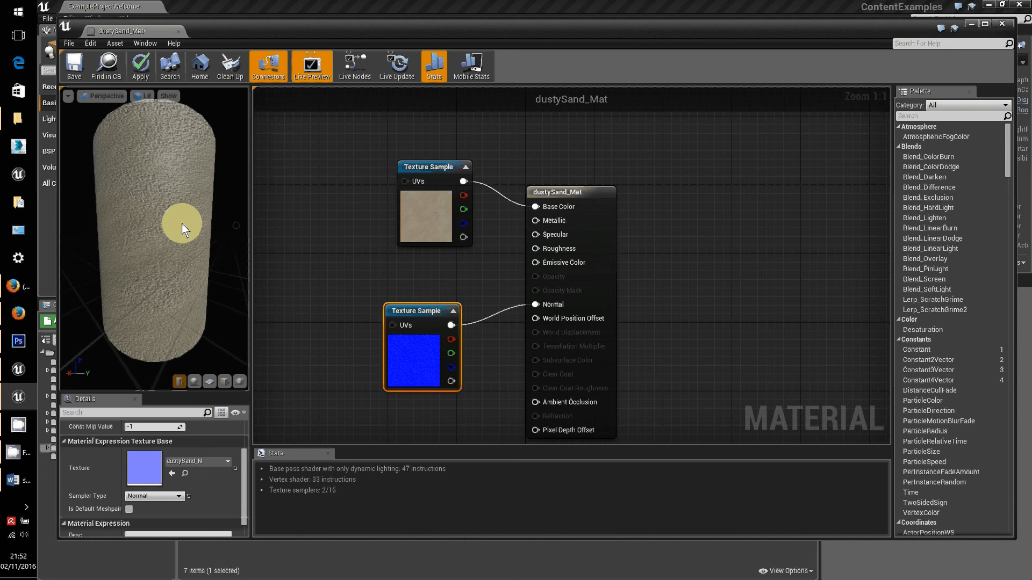
Disconnect the sand texture from Base Color, connect a new Constant3Vector node there instead, and space out the nodes
{"action": "left_click_drag", "start_coordinate": [421, 169], "coordinate": [411, 144]}
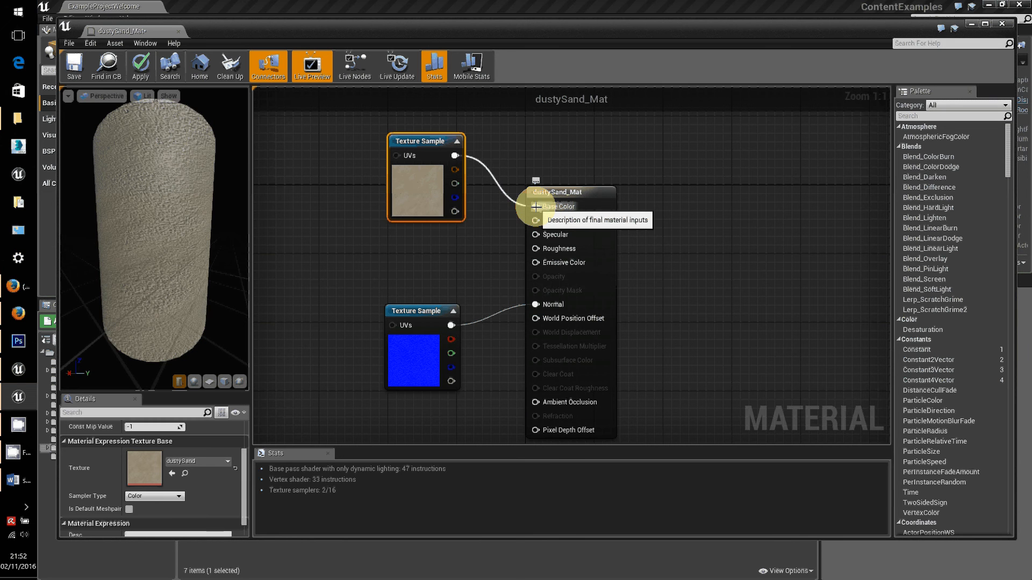
{"action": "left_click", "coordinate": [536, 206], "text": "alt"}
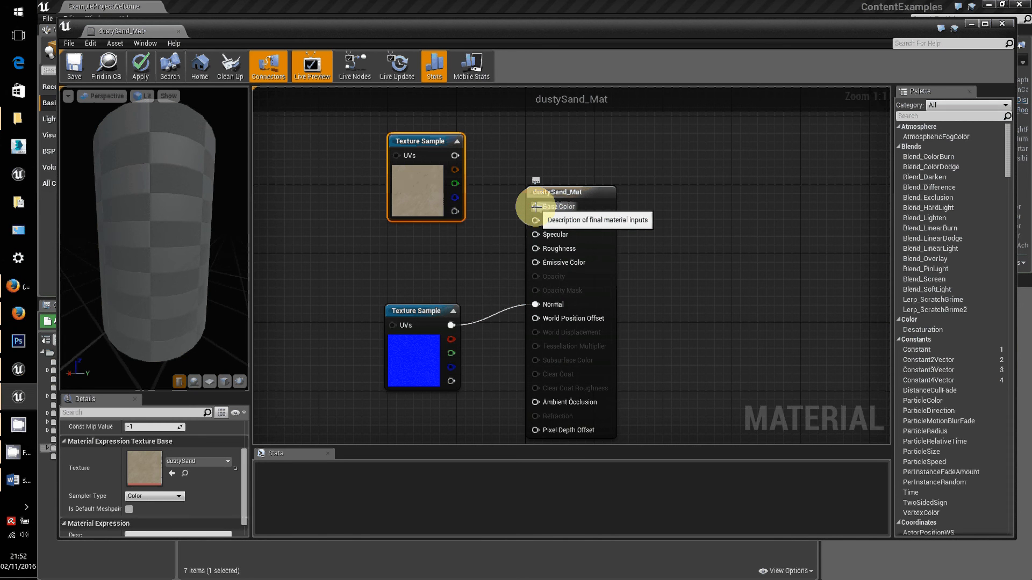
{"action": "left_click_drag", "start_coordinate": [536, 206], "coordinate": [426, 251]}
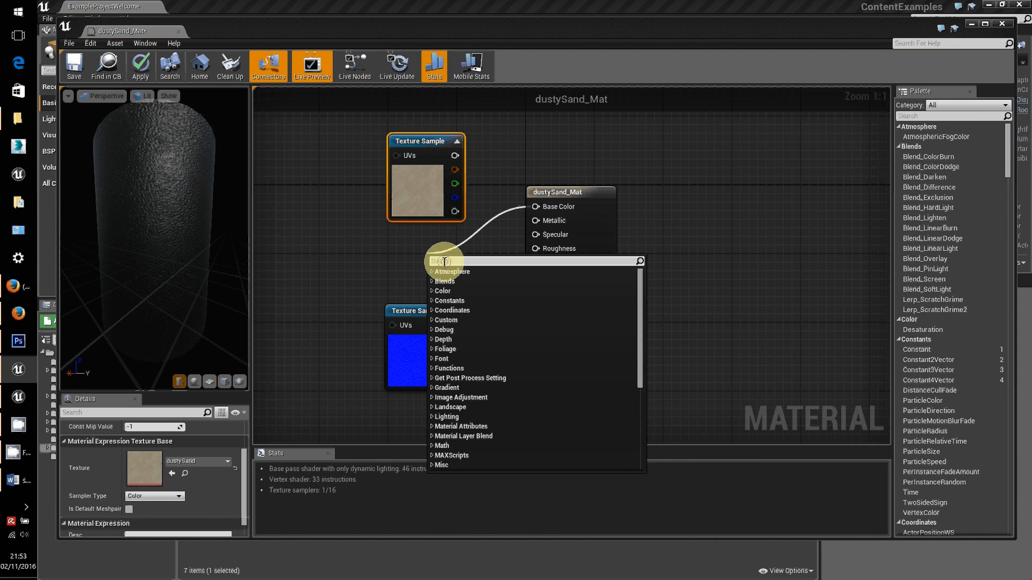
{"action": "left_click", "coordinate": [444, 261]}
{"action": "type", "text": "co"}
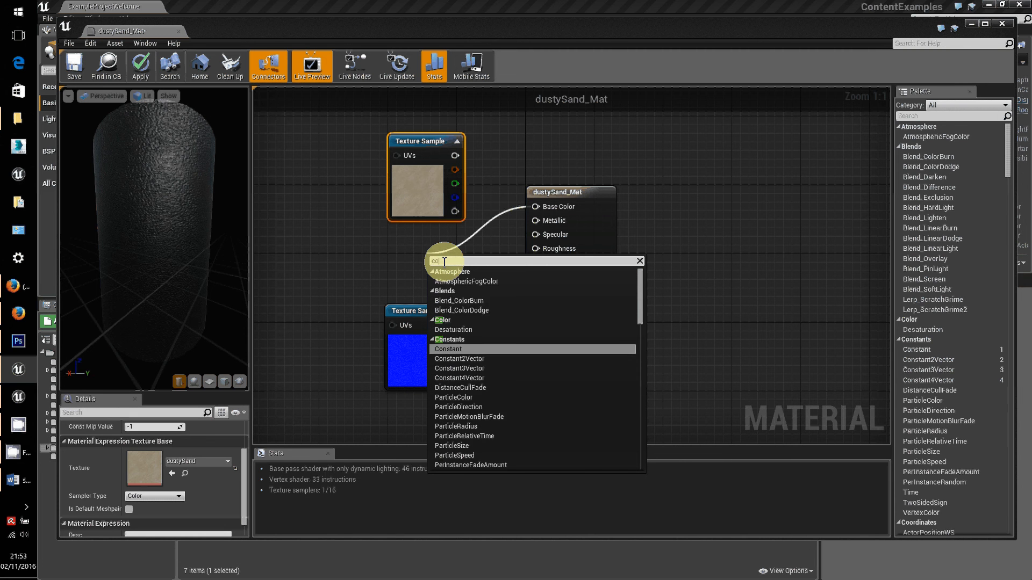
{"action": "type", "text": "nstant"}
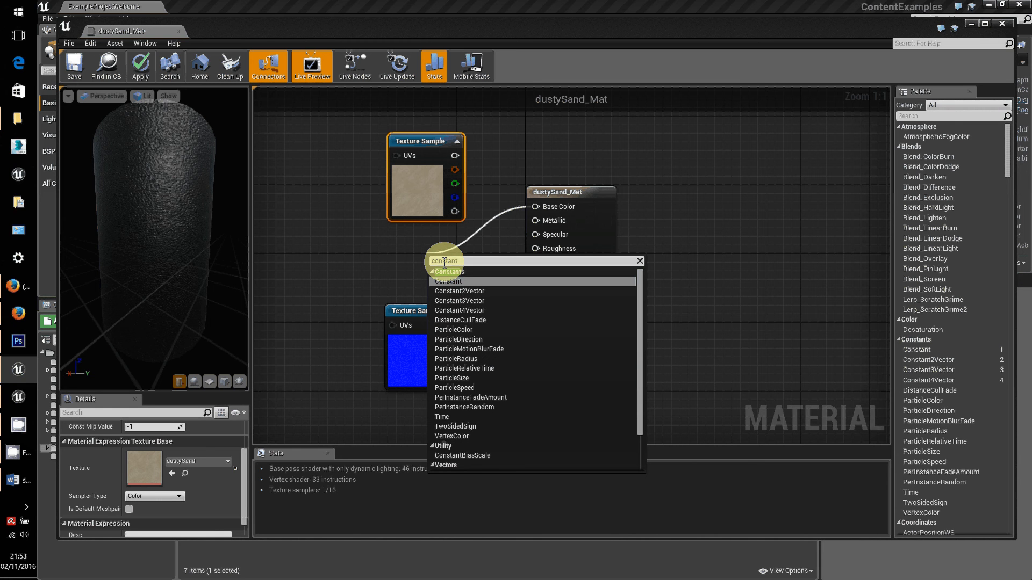
{"action": "left_click", "coordinate": [468, 300]}
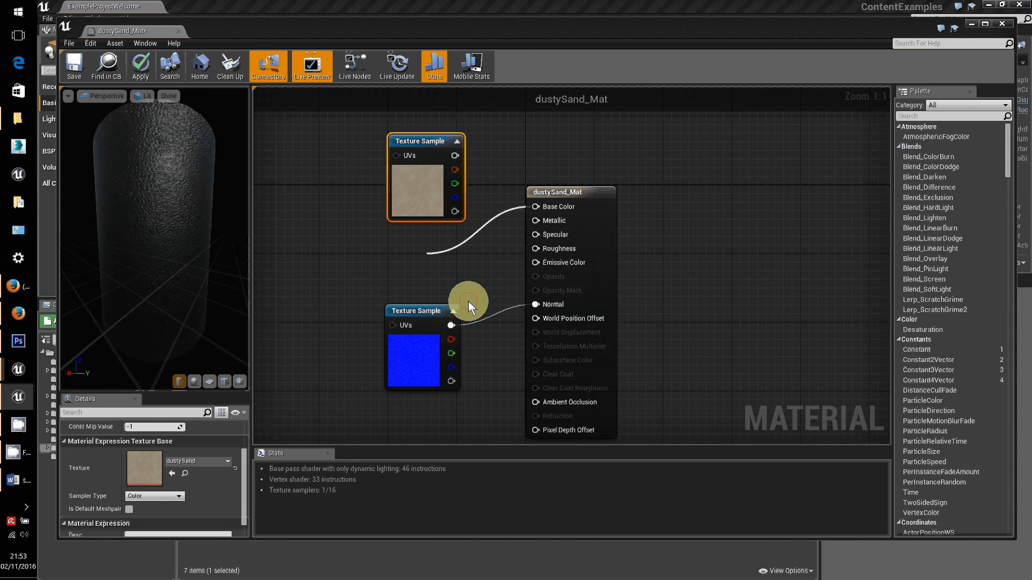
{"action": "left_click_drag", "start_coordinate": [417, 318], "coordinate": [380, 354]}
{"action": "left_click_drag", "start_coordinate": [453, 262], "coordinate": [414, 254]}
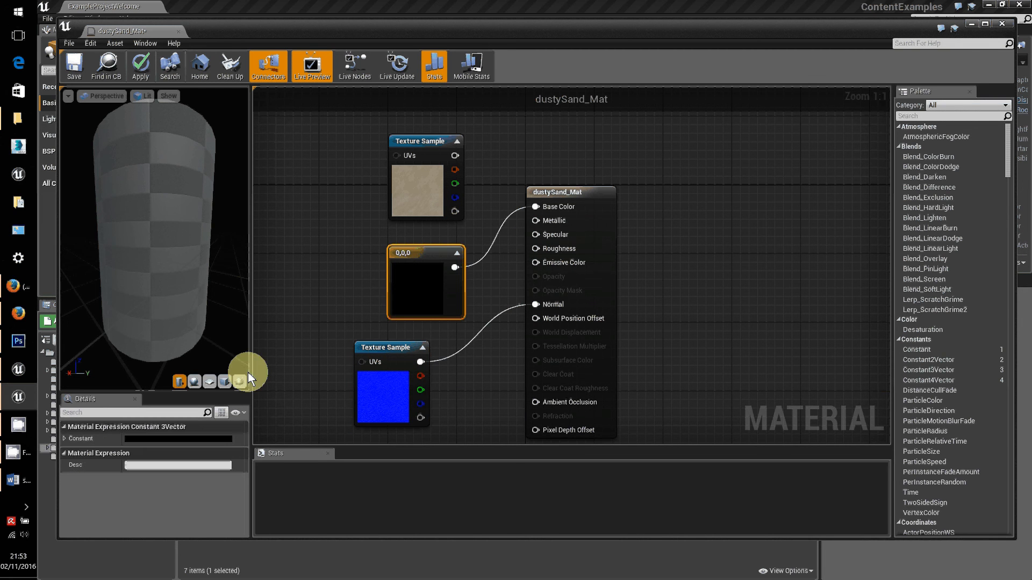
Set the Constant3Vector color feeding Base Color to about R 0.496, G 0.248, B 0.097 and check it on the preview
{"action": "left_click", "coordinate": [63, 438]}
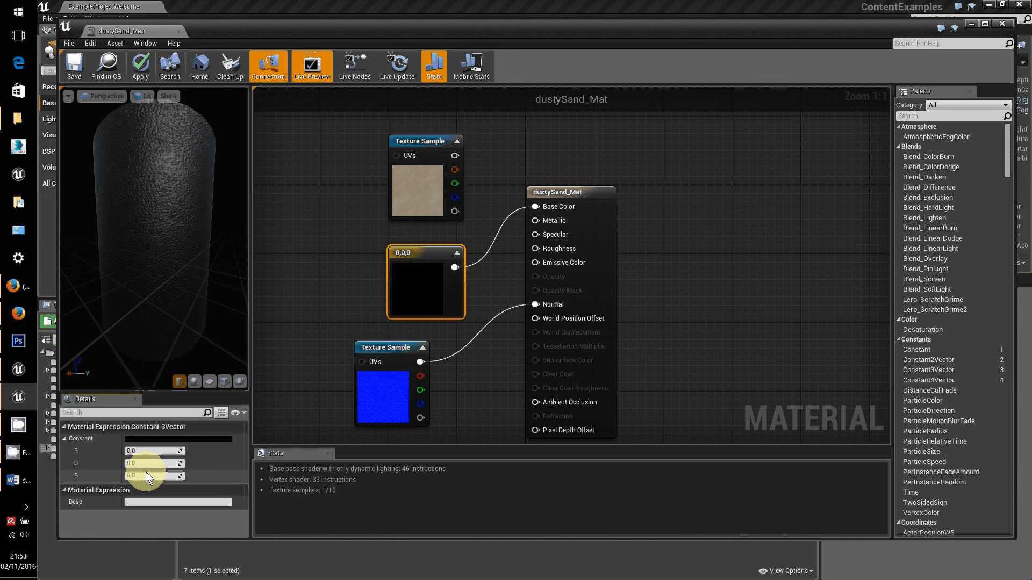
{"action": "mouse_move", "coordinate": [146, 472]}
{"action": "left_mouse_down"}
{"action": "mouse_move", "coordinate": [163, 476]}
{"action": "mouse_move", "coordinate": [130, 476]}
{"action": "mouse_move", "coordinate": [165, 478]}
{"action": "left_mouse_up"}
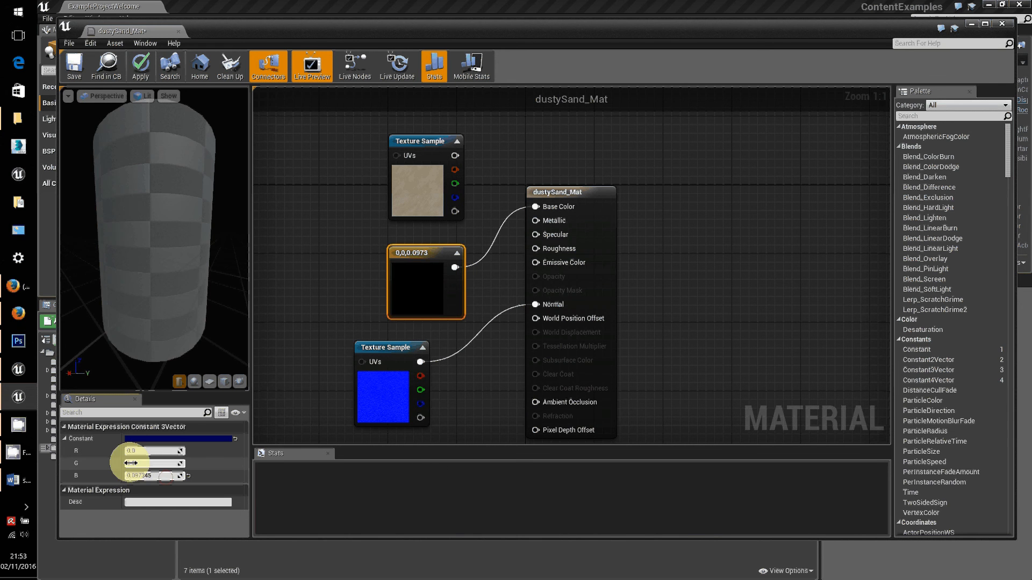
{"action": "left_click_drag", "start_coordinate": [134, 463], "coordinate": [192, 470]}
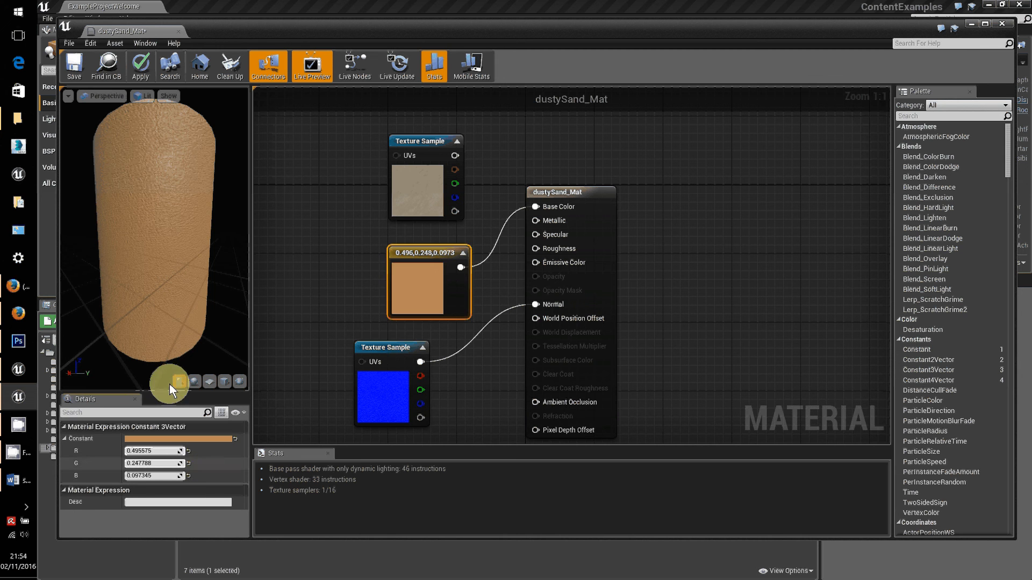
{"action": "mouse_move", "coordinate": [158, 230]}
{"action": "left_mouse_down"}
{"action": "mouse_move", "coordinate": [163, 215]}
{"action": "mouse_move", "coordinate": [216, 225]}
{"action": "left_mouse_up"}
Tone the Constant3Vector color down to a duller sand, with R about 0.345 and B about 0.142
{"action": "left_click_drag", "start_coordinate": [150, 475], "coordinate": [152, 363]}
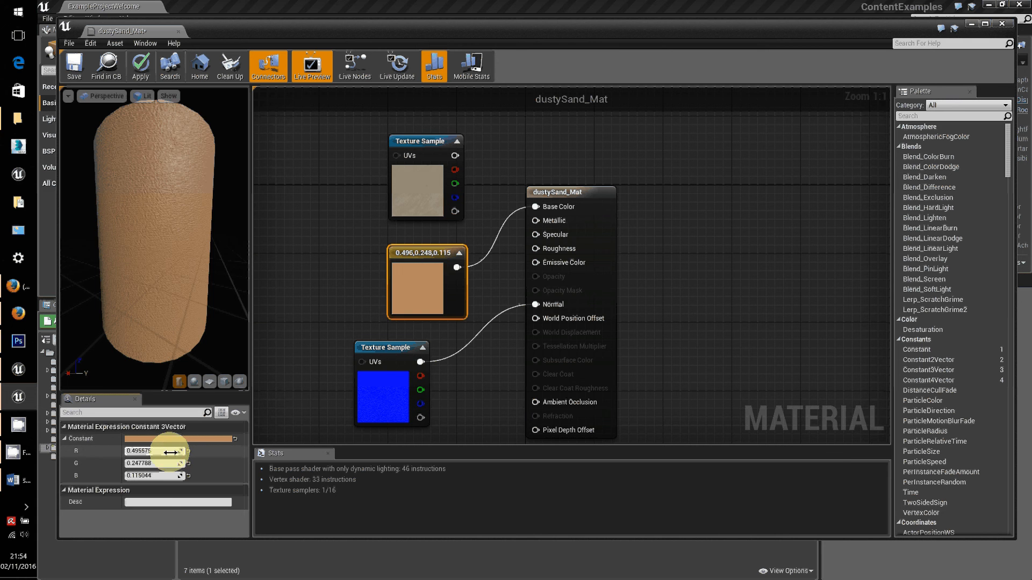
{"action": "left_click_drag", "start_coordinate": [170, 453], "coordinate": [166, 499]}
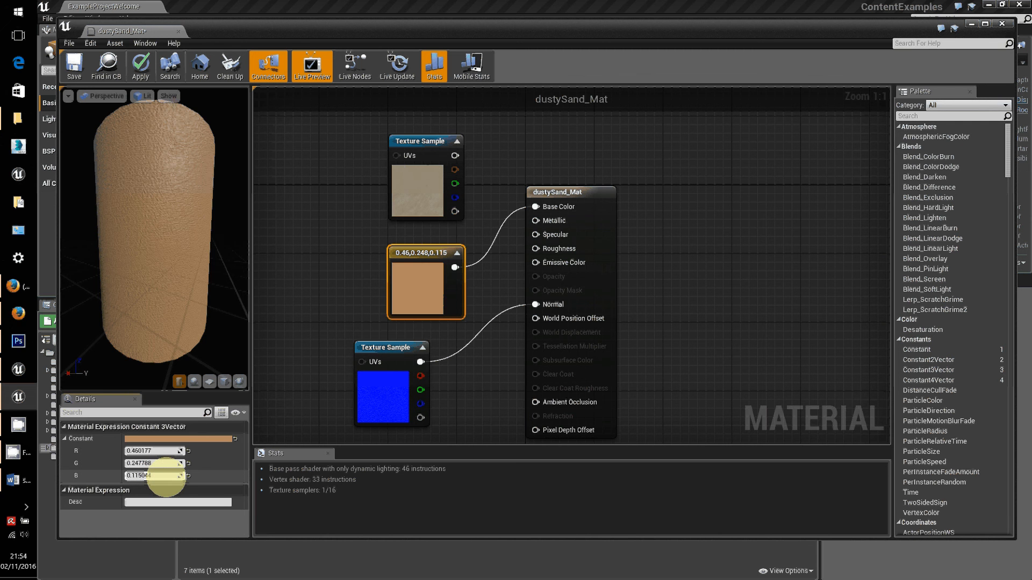
{"action": "left_click_drag", "start_coordinate": [165, 477], "coordinate": [168, 478]}
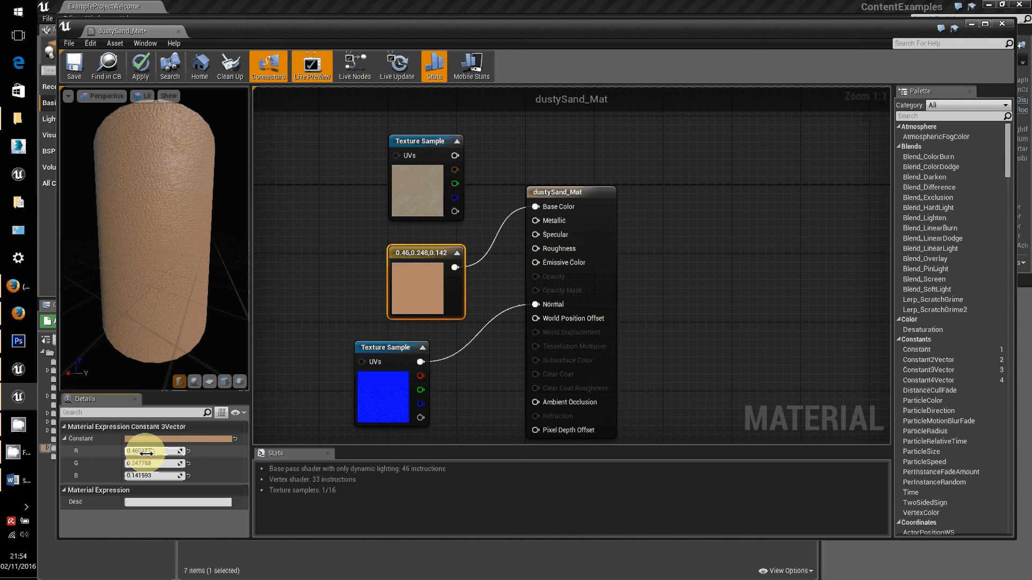
{"action": "left_click_drag", "start_coordinate": [146, 454], "coordinate": [119, 452]}
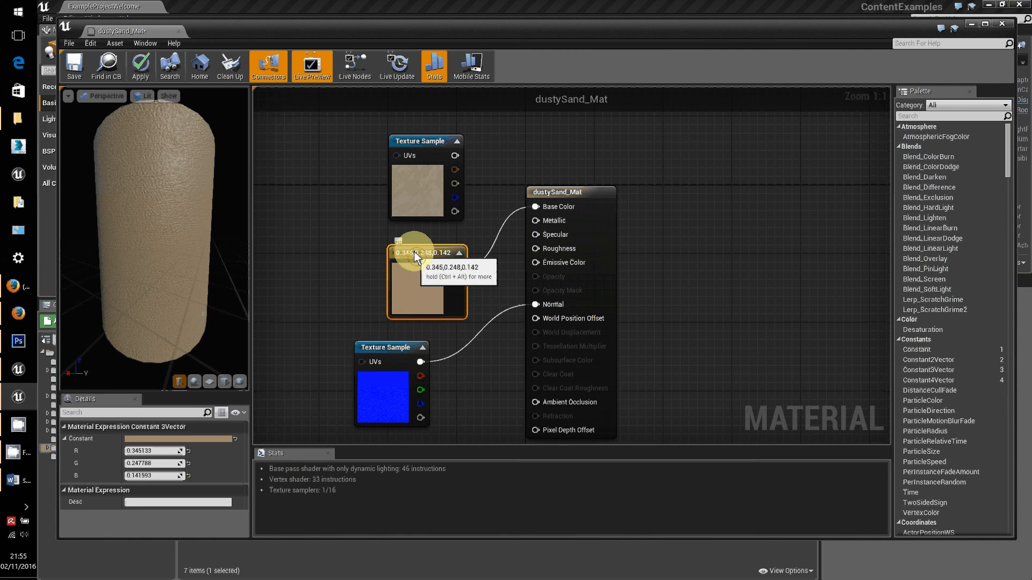
Move the Constant3Vector node up, connect a new Constant node to the Roughness input, and inspect the preview's highlights
{"action": "left_click_drag", "start_coordinate": [416, 257], "coordinate": [407, 231]}
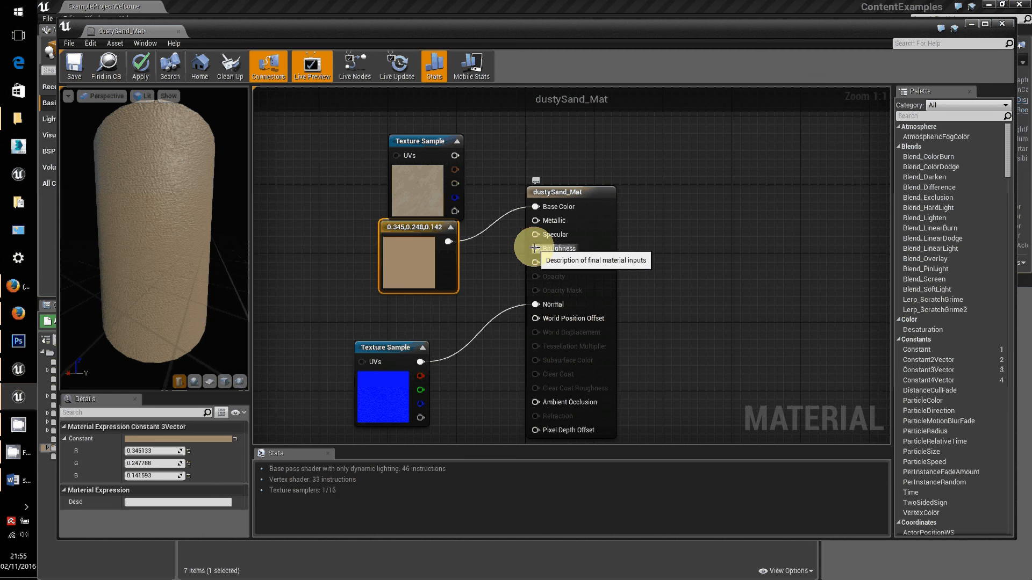
{"action": "left_click_drag", "start_coordinate": [535, 248], "coordinate": [467, 302]}
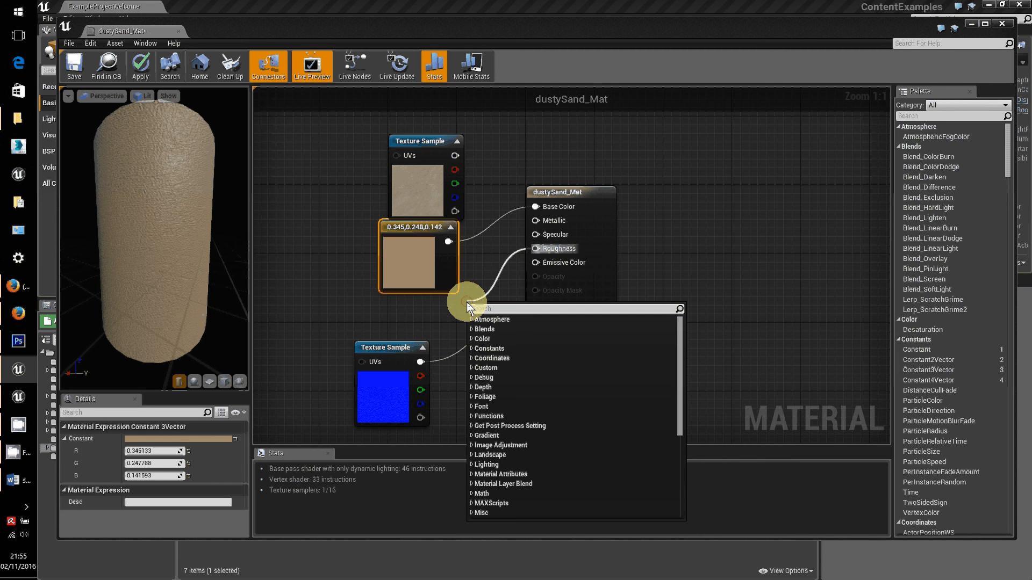
{"action": "type", "text": "c"}
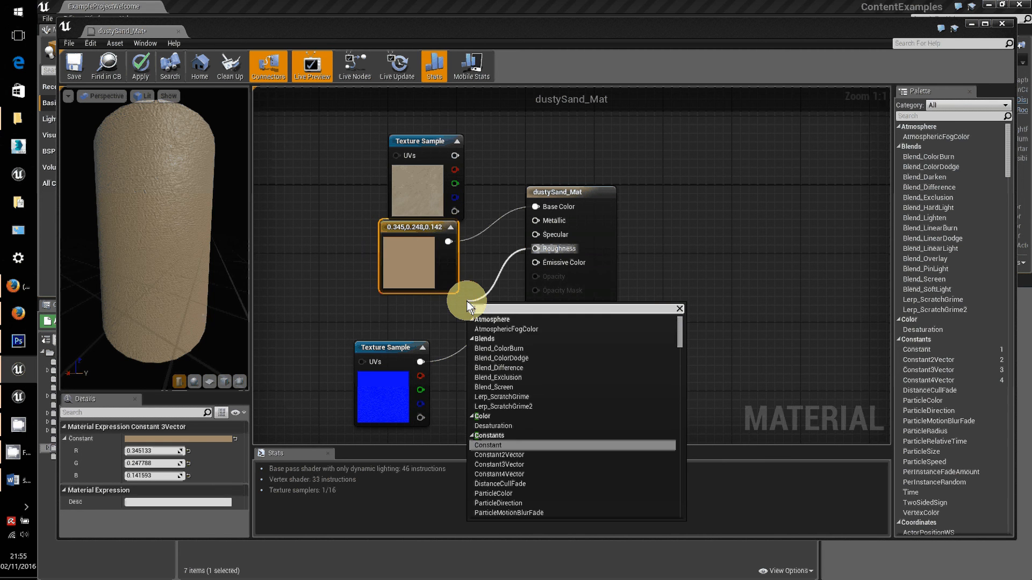
{"action": "type", "text": "onstant"}
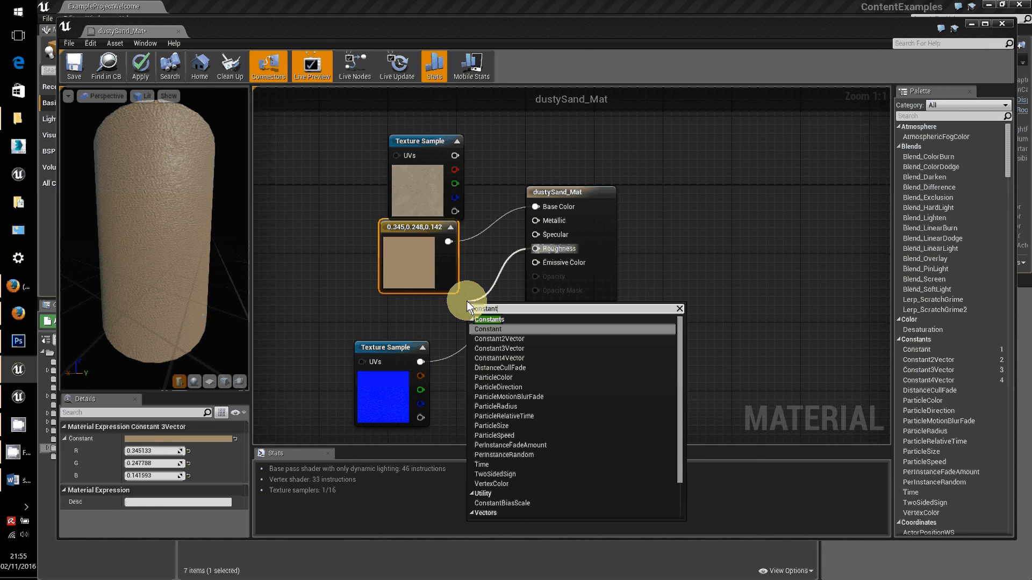
{"action": "left_click", "coordinate": [489, 331]}
{"action": "left_click_drag", "start_coordinate": [483, 311], "coordinate": [453, 301]}
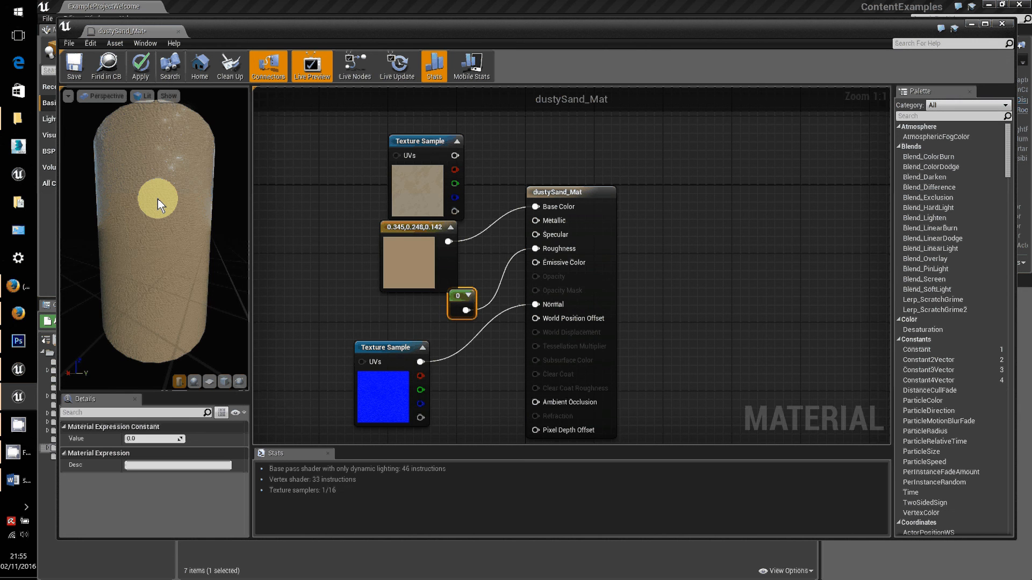
{"action": "mouse_move", "coordinate": [157, 199]}
{"action": "left_mouse_down"}
{"action": "mouse_move", "coordinate": [207, 138]}
{"action": "mouse_move", "coordinate": [190, 221]}
{"action": "mouse_move", "coordinate": [5, 175]}
{"action": "mouse_move", "coordinate": [2, 54]}
{"action": "mouse_move", "coordinate": [373, 177]}
{"action": "mouse_move", "coordinate": [148, 176]}
{"action": "mouse_move", "coordinate": [163, 192]}
{"action": "left_mouse_up"}
Set the roughness Constant to 0.25 and check the surface shine on the preview
{"action": "left_click_drag", "start_coordinate": [464, 308], "coordinate": [461, 302]}
{"action": "left_click", "coordinate": [145, 439]}
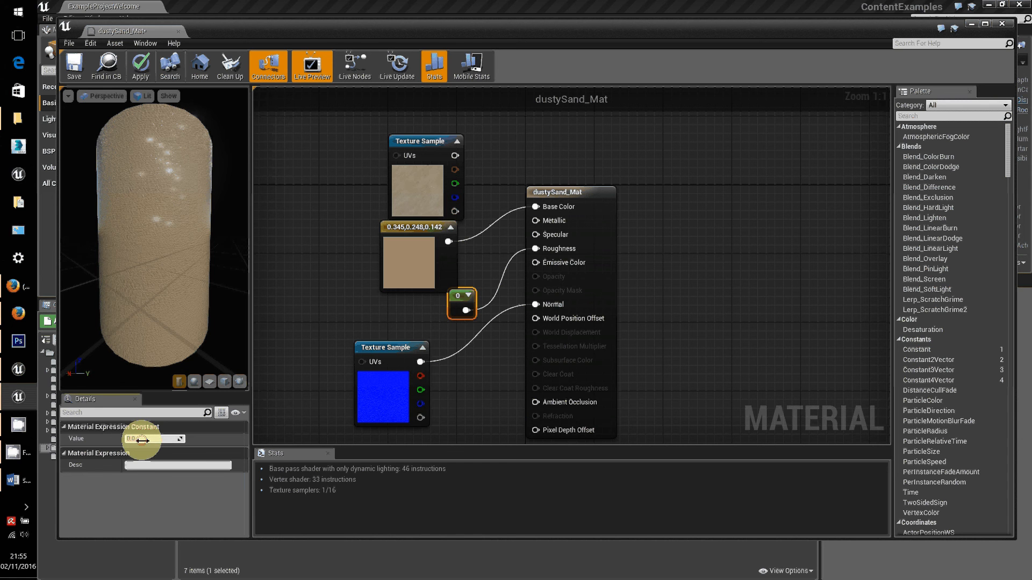
{"action": "type", "text": "1"}
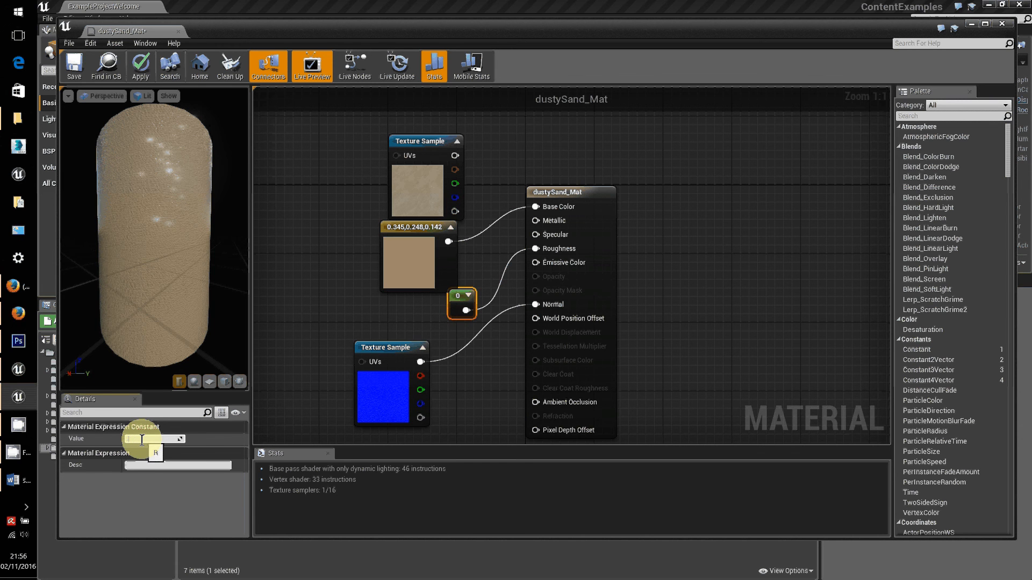
{"action": "type", "text": "25"}
{"action": "left_click", "coordinate": [196, 369]}
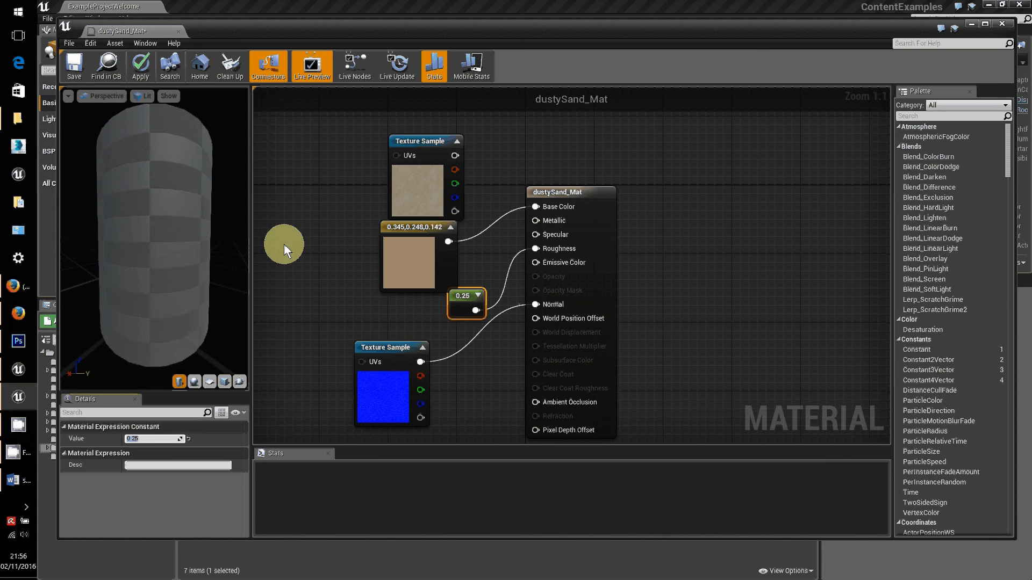
{"action": "mouse_move", "coordinate": [197, 271]}
{"action": "left_mouse_down"}
{"action": "mouse_move", "coordinate": [169, 253]}
{"action": "mouse_move", "coordinate": [191, 218]}
{"action": "mouse_move", "coordinate": [306, 230]}
{"action": "mouse_move", "coordinate": [6, 185]}
{"action": "mouse_move", "coordinate": [231, 188]}
{"action": "mouse_move", "coordinate": [470, 289]}
{"action": "left_mouse_up"}
Set the roughness Constant to 0.75 and rotate the preview to check the surface
{"action": "left_click", "coordinate": [152, 441]}
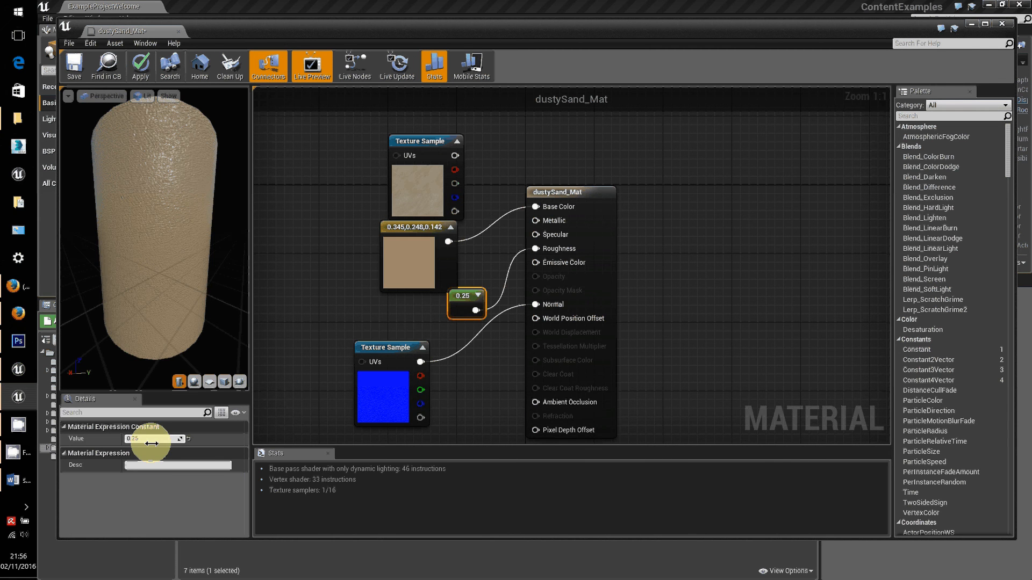
{"action": "left_click", "coordinate": [143, 439]}
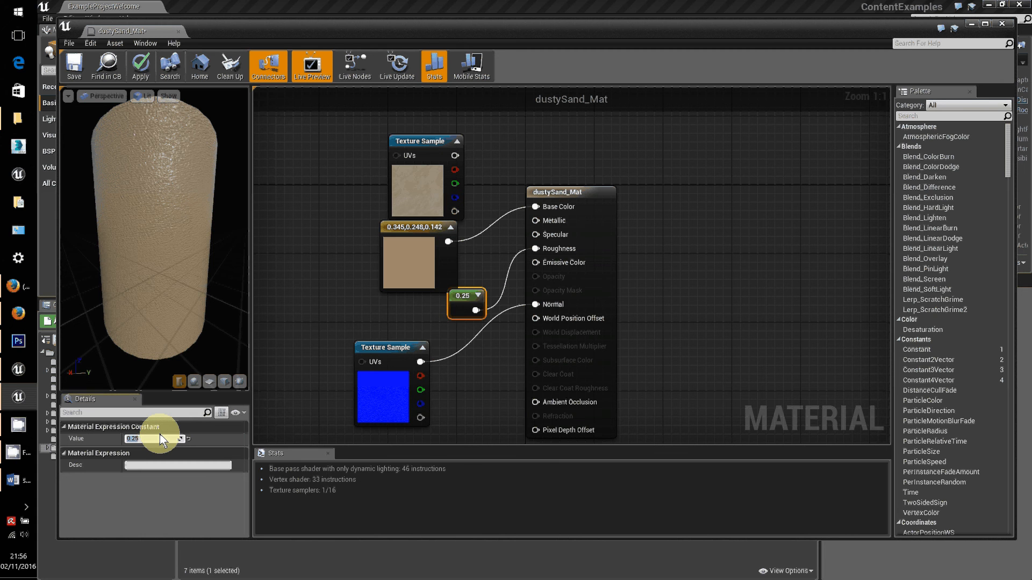
{"action": "key", "text": "BackSpace"}
{"action": "type", "text": ".75"}
{"action": "key", "text": "Return"}
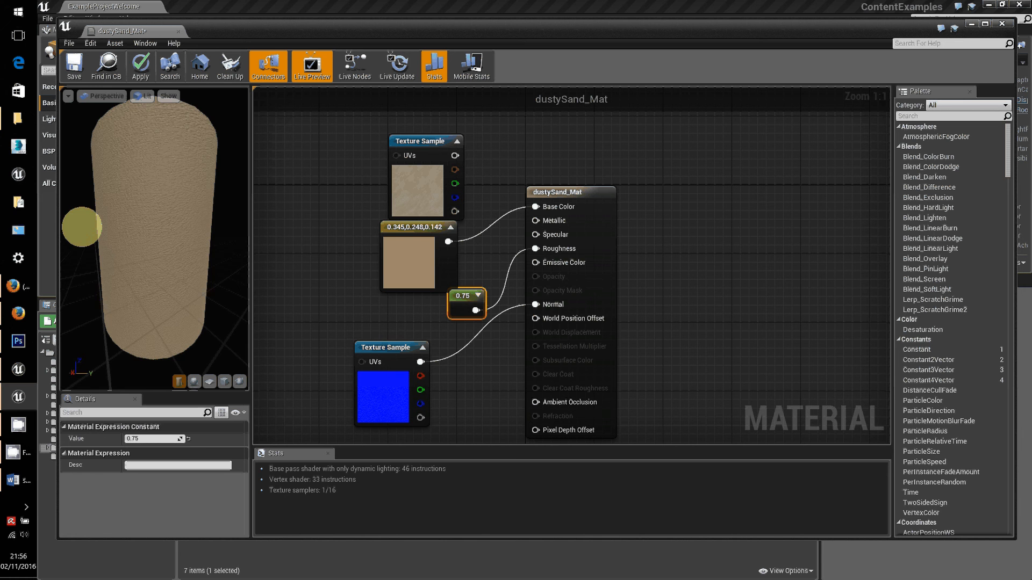
{"action": "left_click_drag", "start_coordinate": [82, 227], "coordinate": [188, 150]}
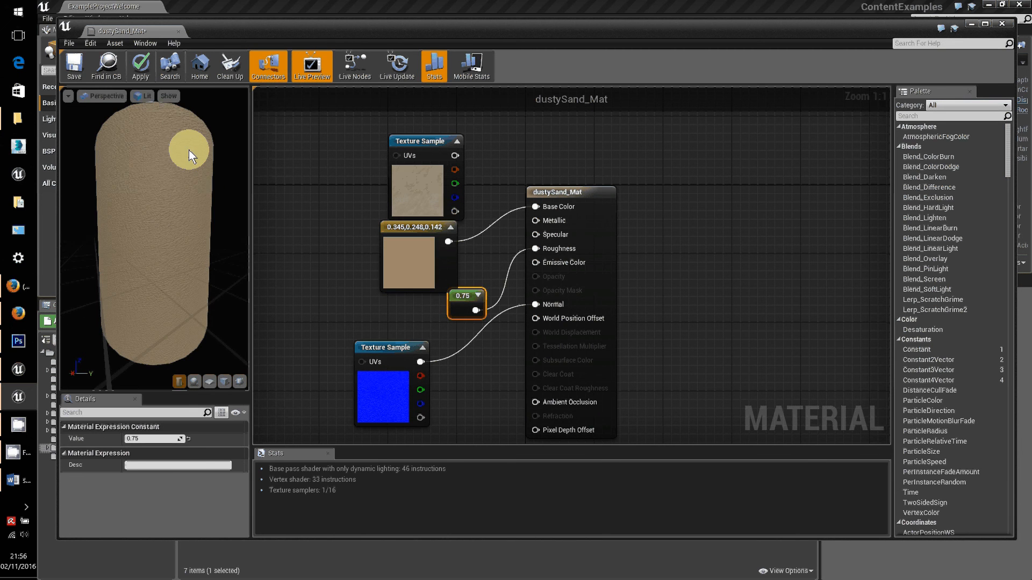
Apply and save the dustySand_Mat material, and close its editor
{"action": "left_click", "coordinate": [139, 76]}
{"action": "left_click", "coordinate": [75, 69]}
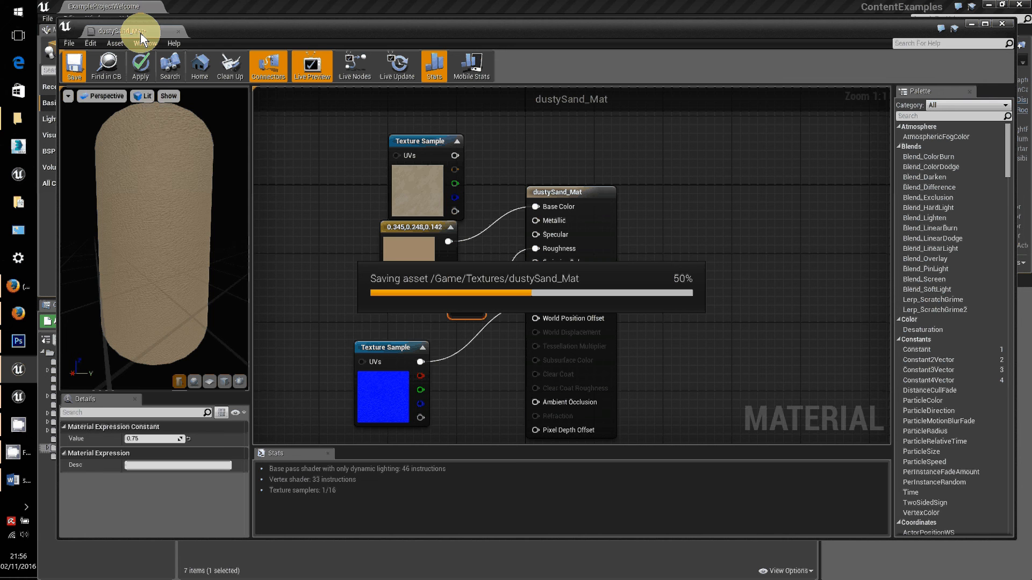
{"action": "left_click", "coordinate": [176, 31]}
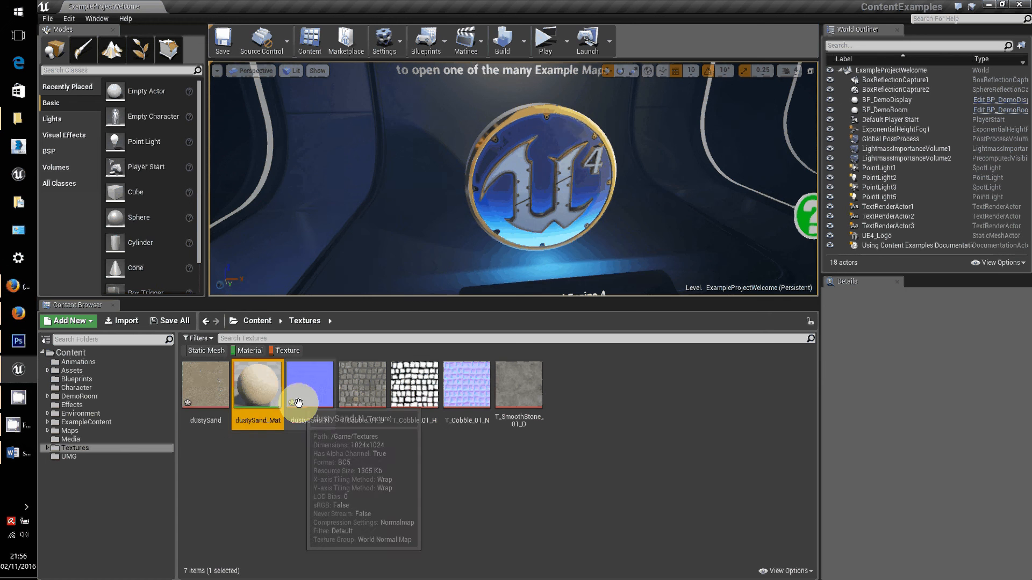
Save the dustySand and dustySand_N textures together in the Textures folder
{"action": "left_click", "coordinate": [205, 387]}
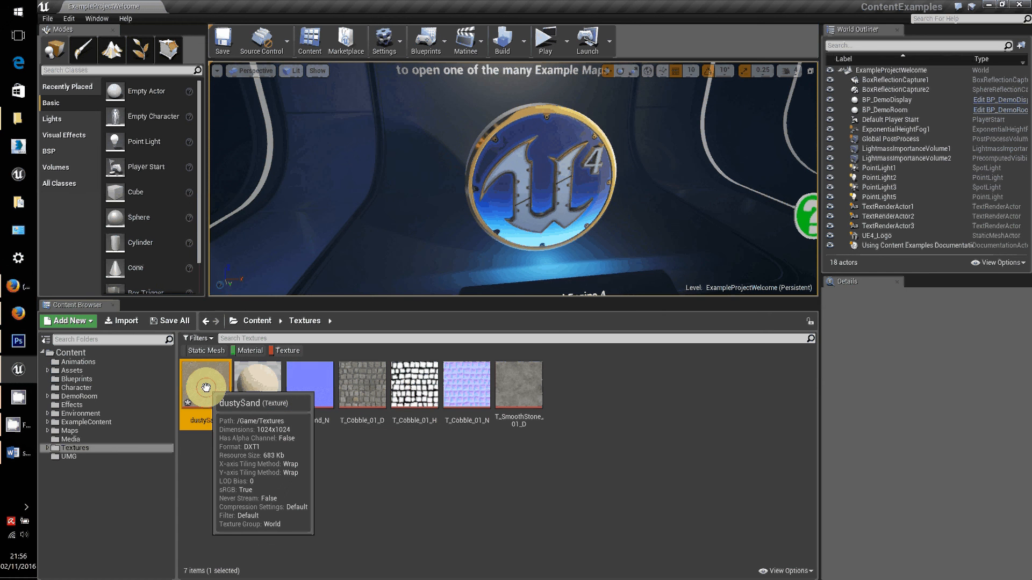
{"action": "left_click", "coordinate": [313, 387], "text": "ctrl"}
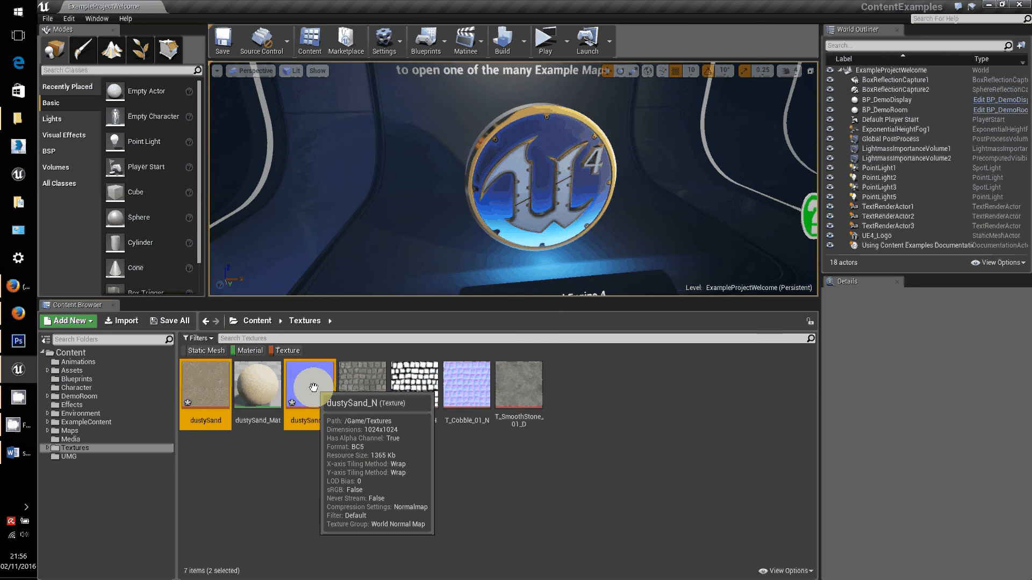
{"action": "right_click", "coordinate": [312, 386]}
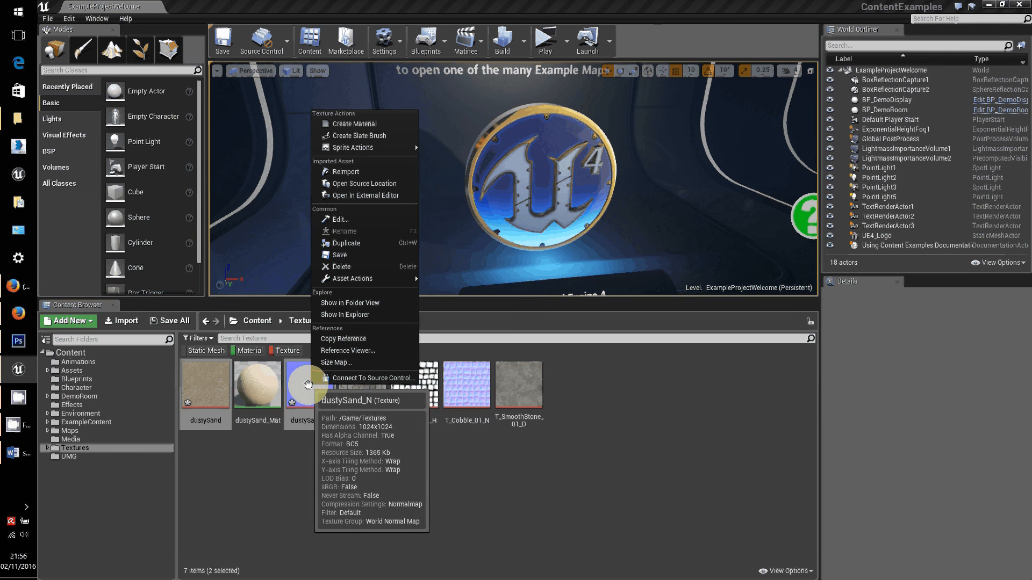
{"action": "left_click", "coordinate": [347, 256]}
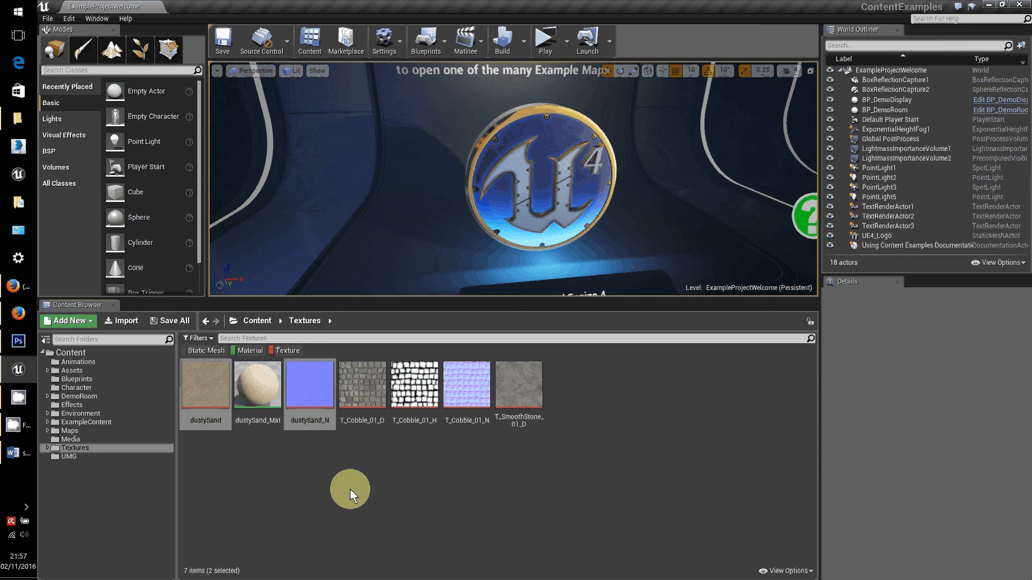
Enlarge the level viewport and select the BP_DemoRoom floor in the level
{"action": "left_click", "coordinate": [254, 425]}
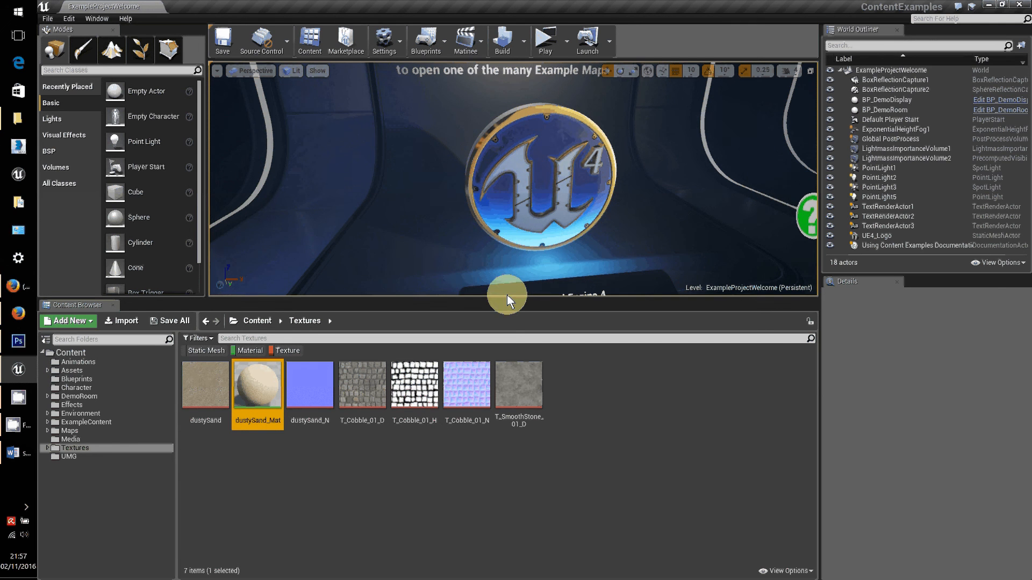
{"action": "left_click_drag", "start_coordinate": [505, 299], "coordinate": [505, 420]}
{"action": "left_click_drag", "start_coordinate": [464, 299], "coordinate": [603, 196]}
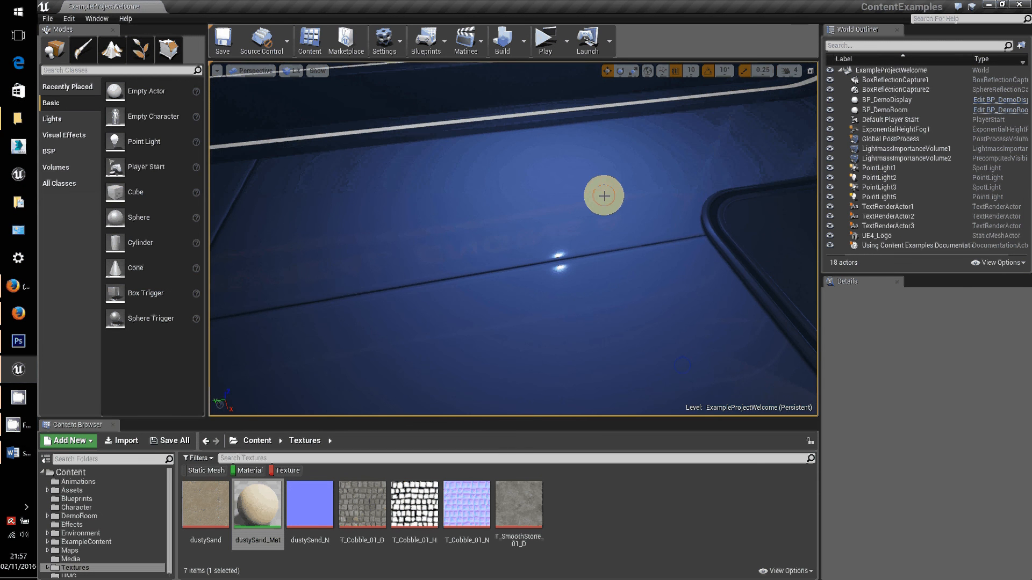
{"action": "left_click", "coordinate": [602, 196]}
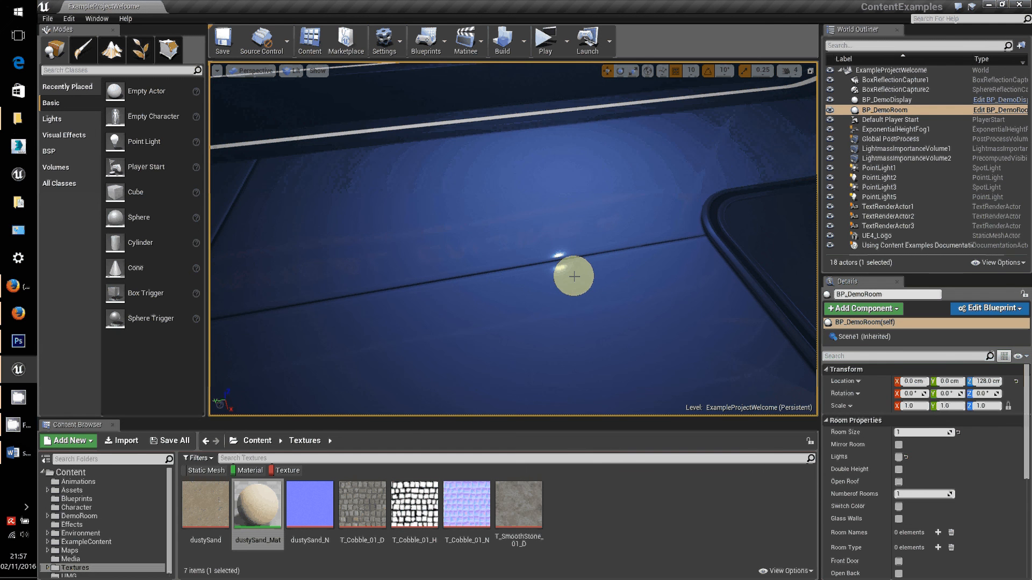
{"action": "left_click", "coordinate": [586, 297]}
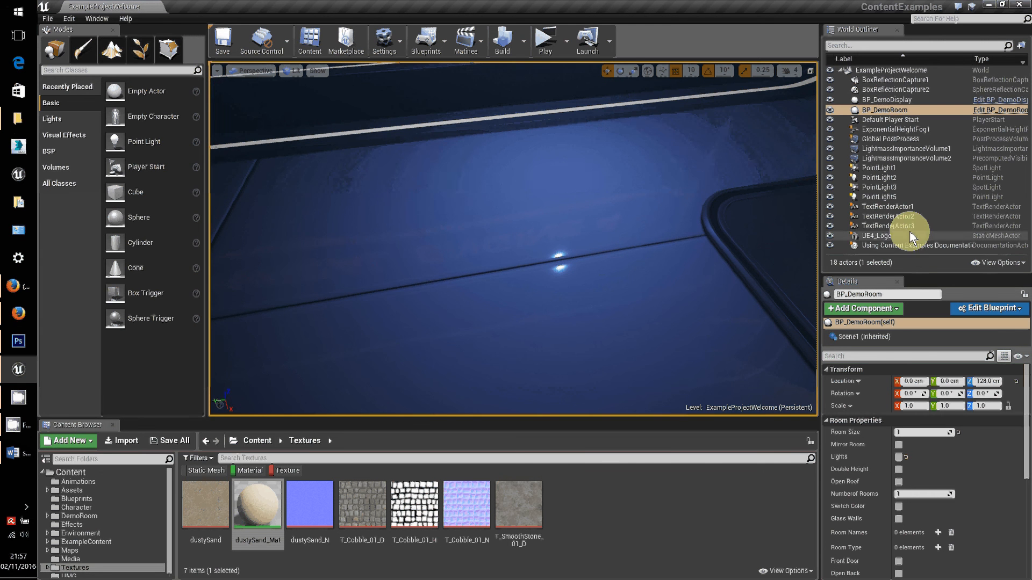
Assign dustySand_Mat to material Element 0 of the UE4_Logo mesh
{"action": "left_click_drag", "start_coordinate": [614, 293], "coordinate": [456, 238]}
{"action": "left_click", "coordinate": [458, 210]}
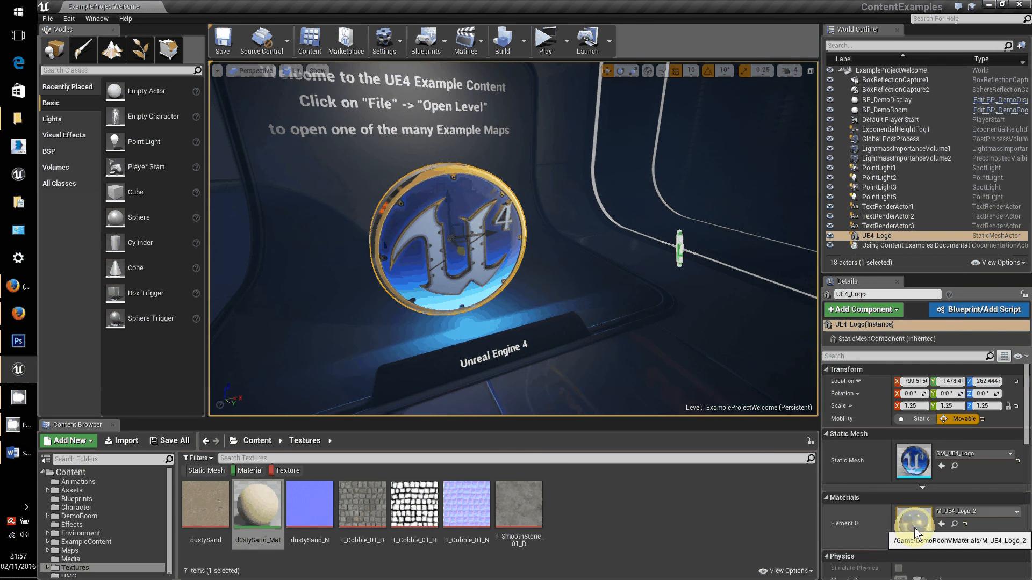
{"action": "left_click", "coordinate": [1016, 513]}
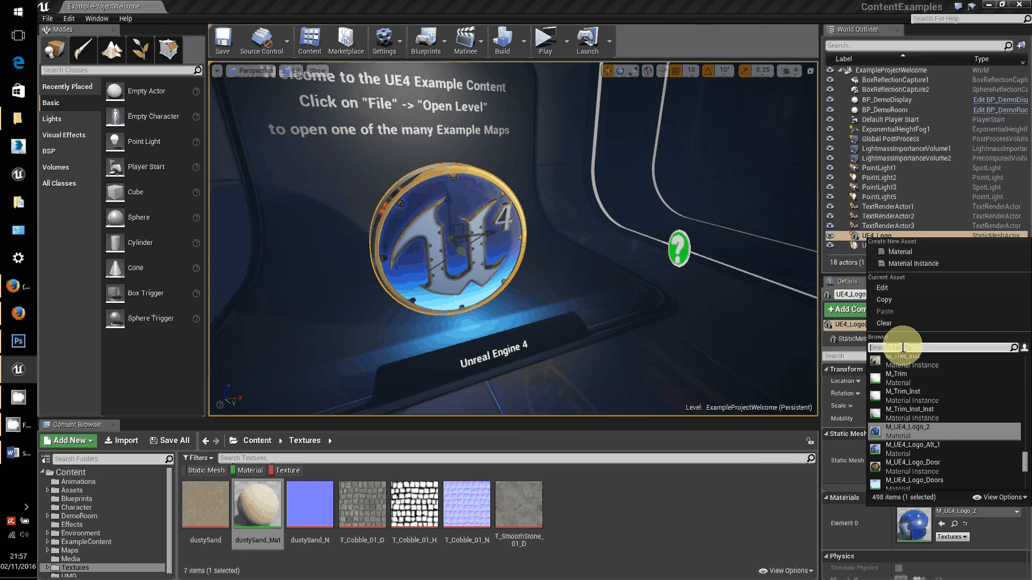
{"action": "type", "text": "du"}
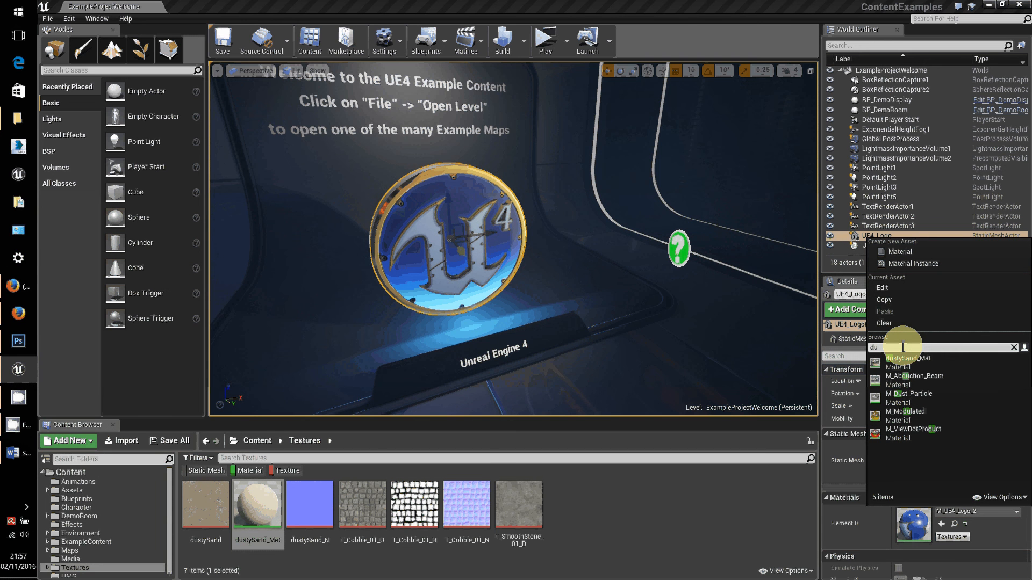
{"action": "left_click", "coordinate": [902, 364]}
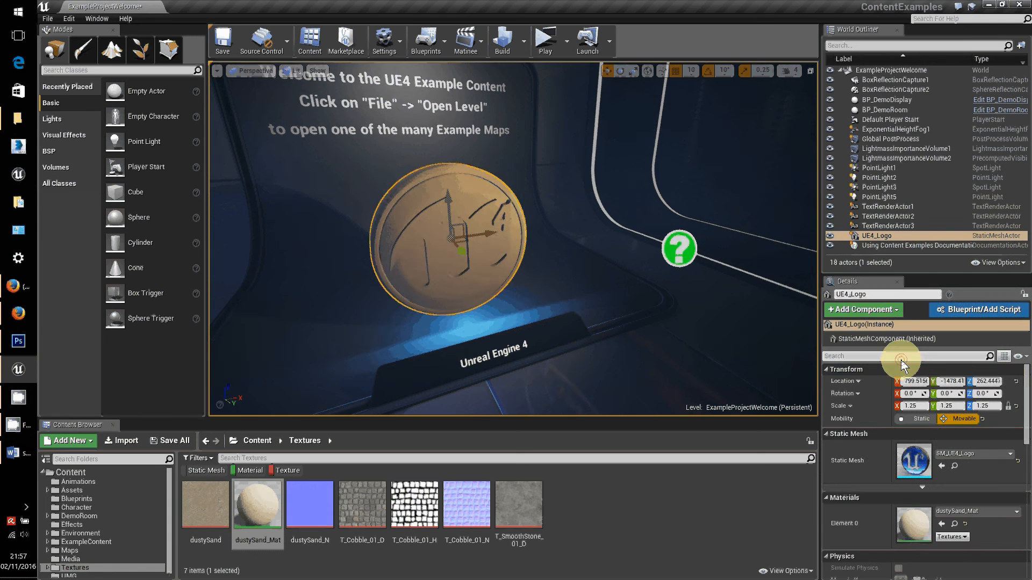
Move the UE4_Logo mesh to about X 779.5 and Z 272.4, and examine its sand surface from close up
{"action": "left_click_drag", "start_coordinate": [543, 342], "coordinate": [441, 212]}
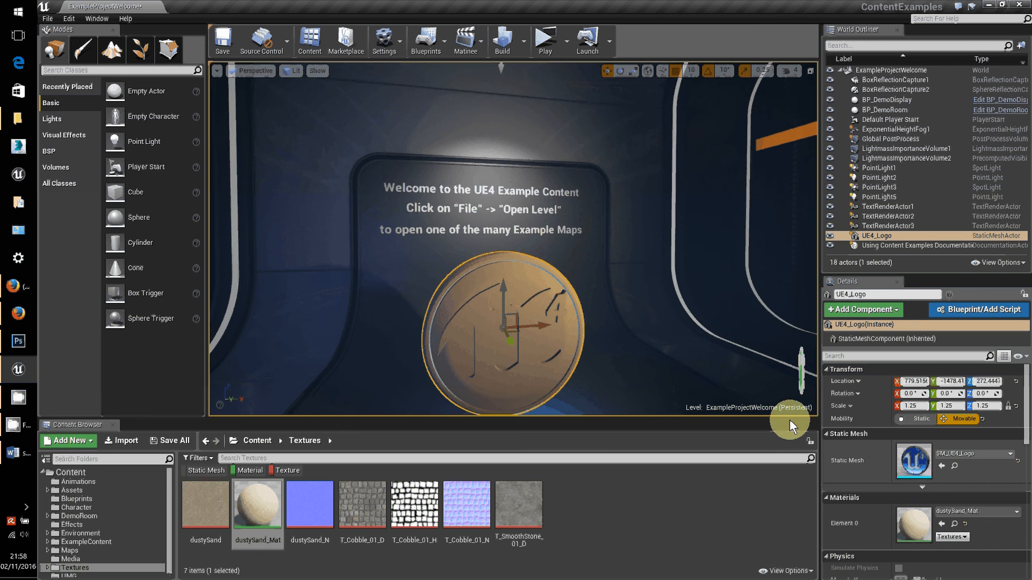
{"action": "scroll", "coordinate": [538, 317], "scroll_direction": "down", "scroll_amount": 5}
{"action": "scroll", "coordinate": [537, 317], "scroll_direction": "up", "scroll_amount": 5}
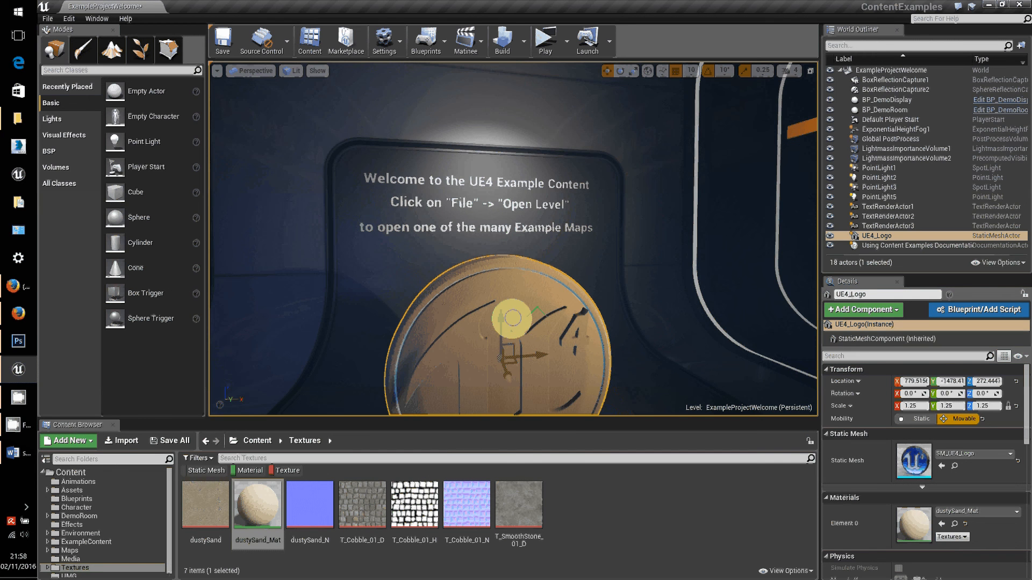
{"action": "left_click_drag", "start_coordinate": [512, 318], "coordinate": [291, 255]}
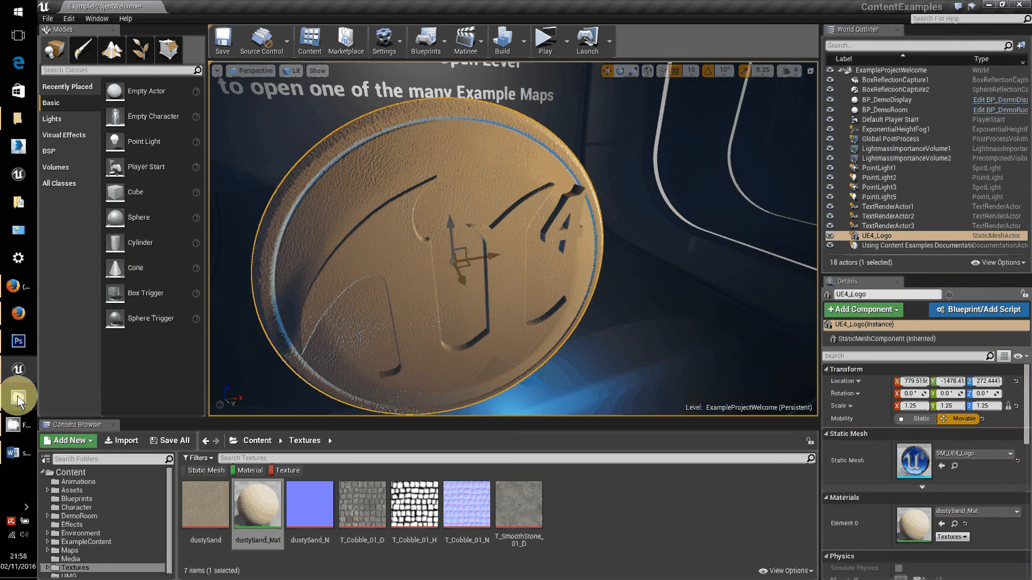
{"action": "mouse_move", "coordinate": [19, 400]}
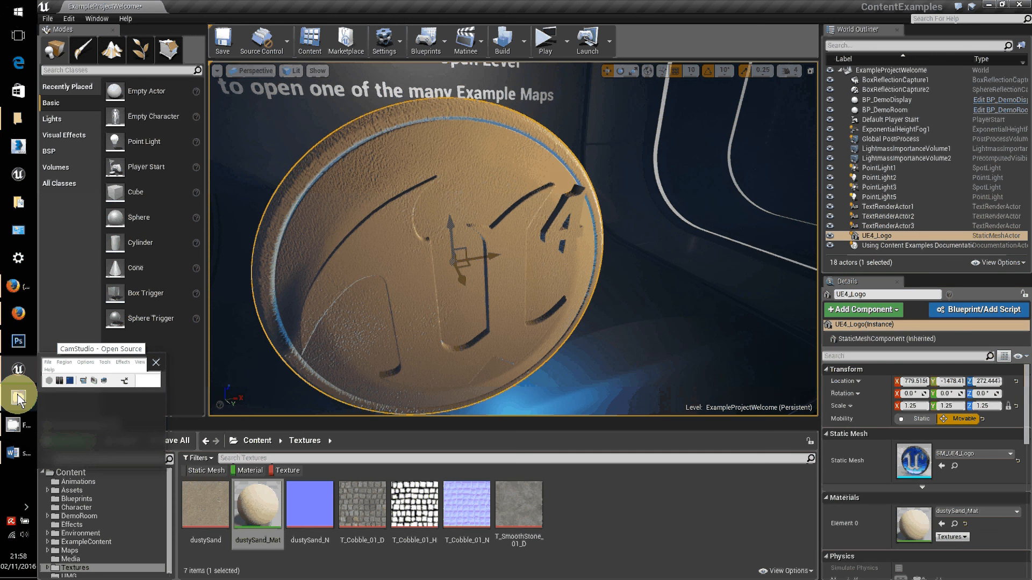